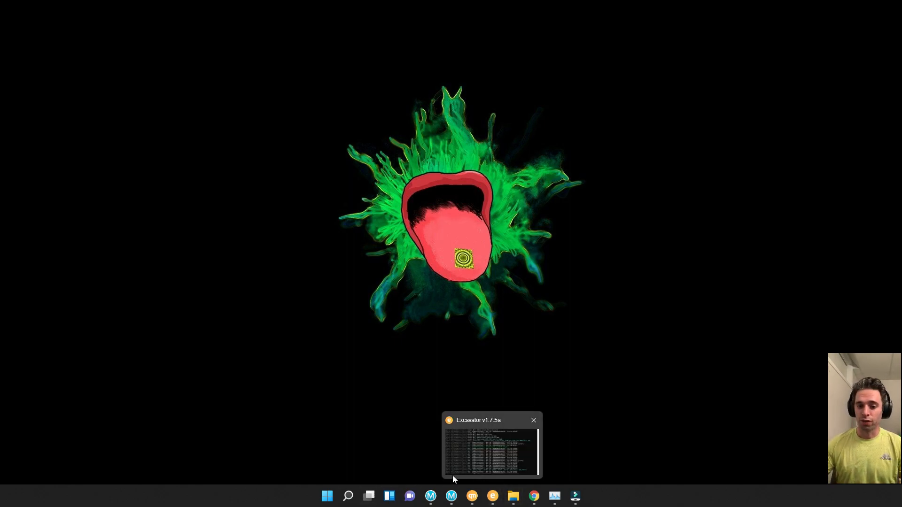
Step: Open Google Chrome and maximize its window
{"action": "left_click", "coordinate": [351, 498]}
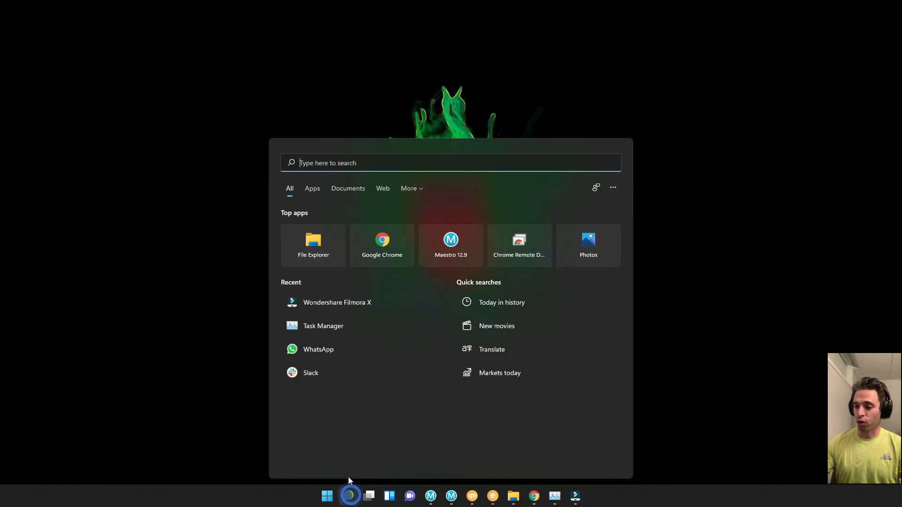
{"action": "left_click", "coordinate": [386, 254]}
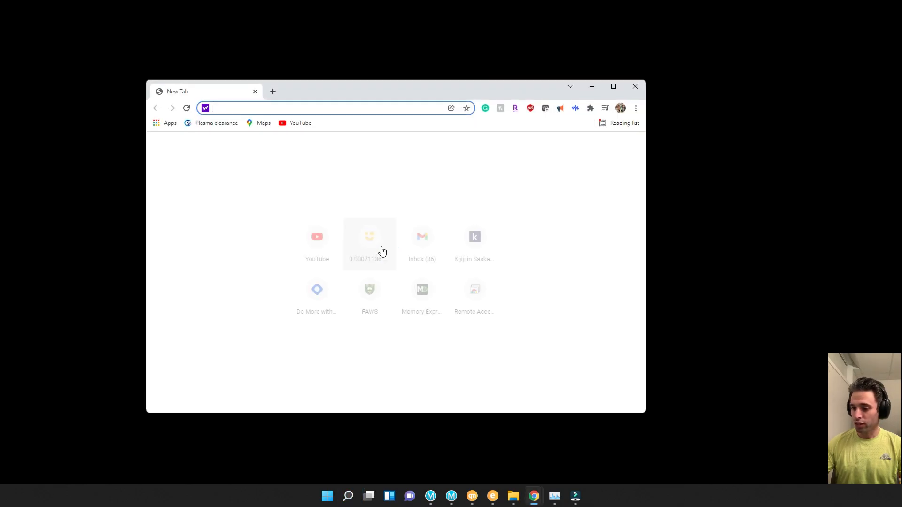
{"action": "left_click", "coordinate": [613, 86]}
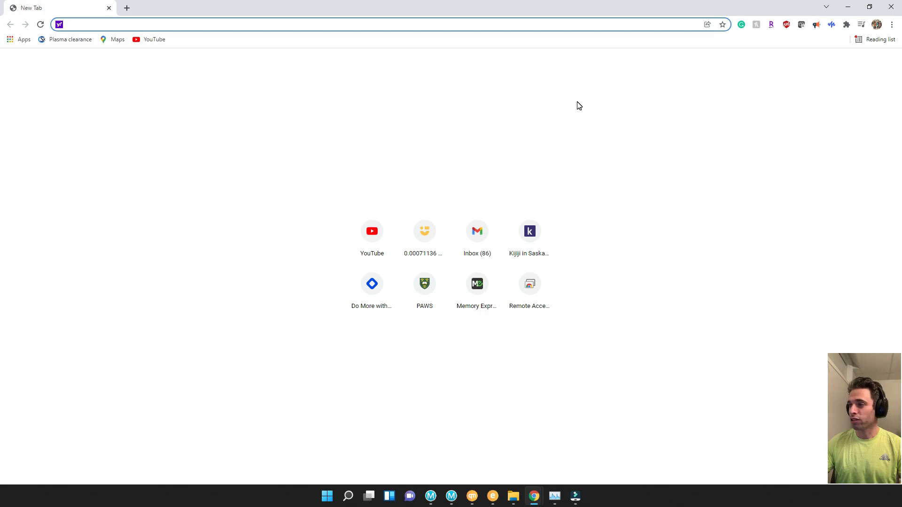
Step: Try to open the UniProt website directly by entering uniprot as the address
{"action": "left_click", "coordinate": [581, 27]}
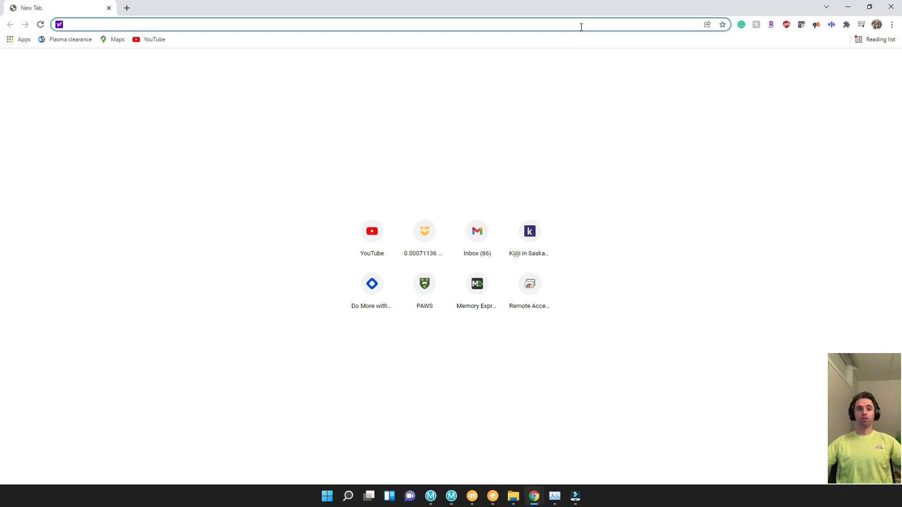
{"action": "type", "text": "unit"}
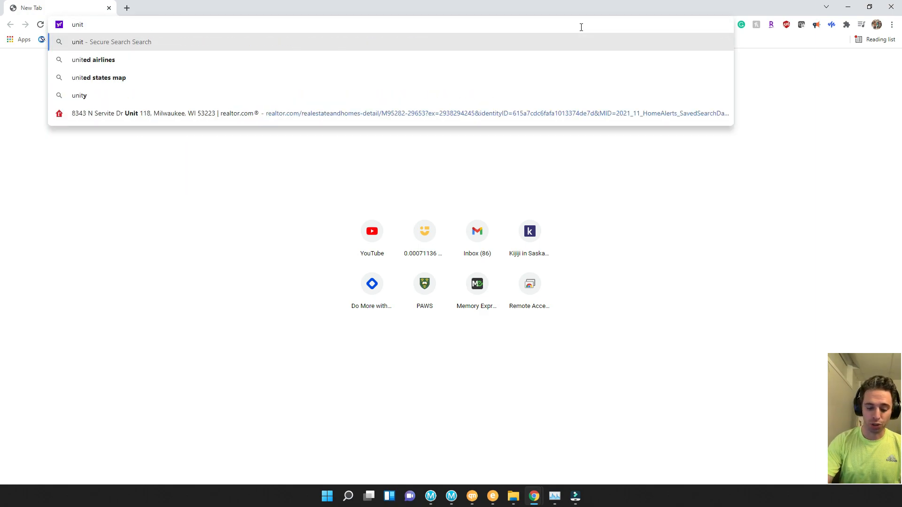
{"action": "key", "text": "BackSpace"}
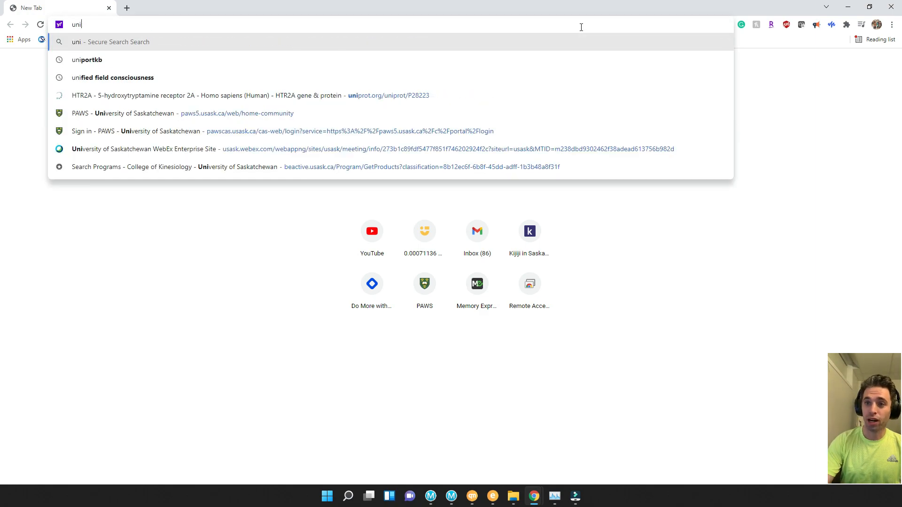
{"action": "key", "text": "BackSpace"}
{"action": "key", "text": "BackSpace"}
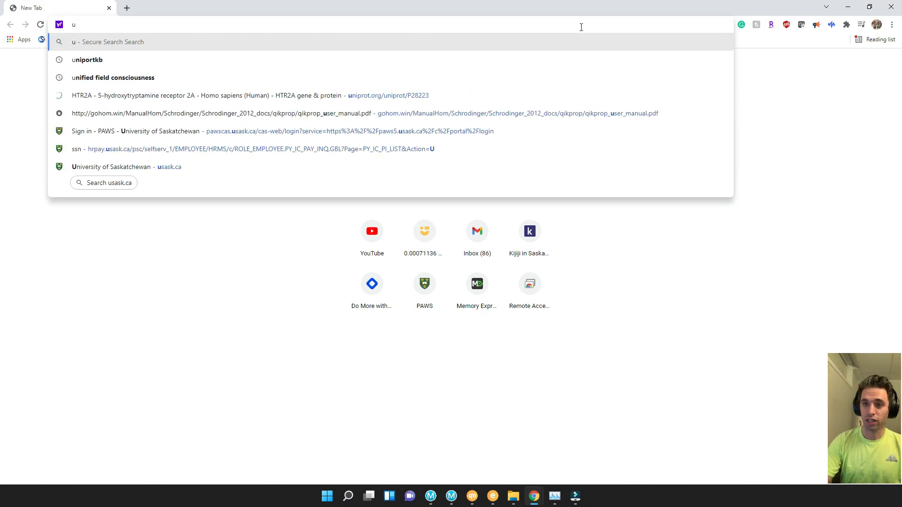
{"action": "type", "text": "niprot"}
{"action": "key", "text": "Return"}
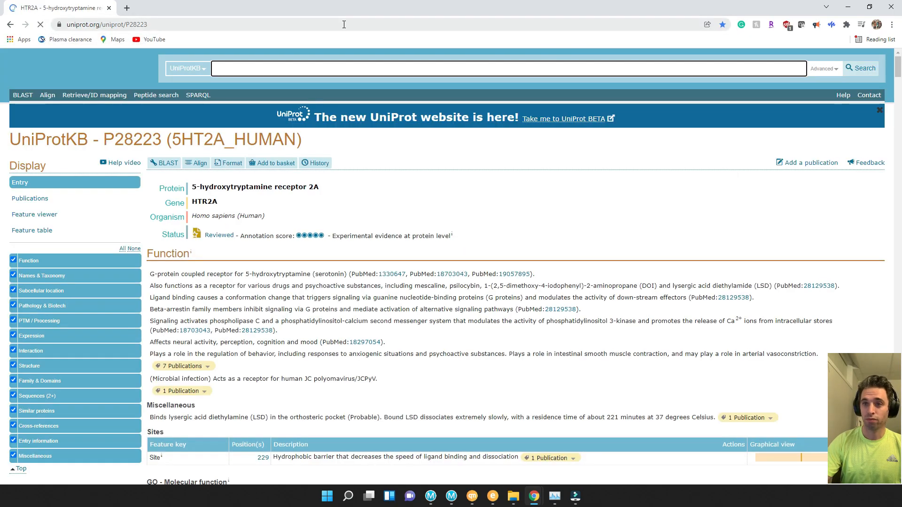
Step: Go to Google, search for uniprot, and open the UniProt website from the results
{"action": "left_click", "coordinate": [345, 25]}
{"action": "type", "text": "goo"}
{"action": "key", "text": "Return"}
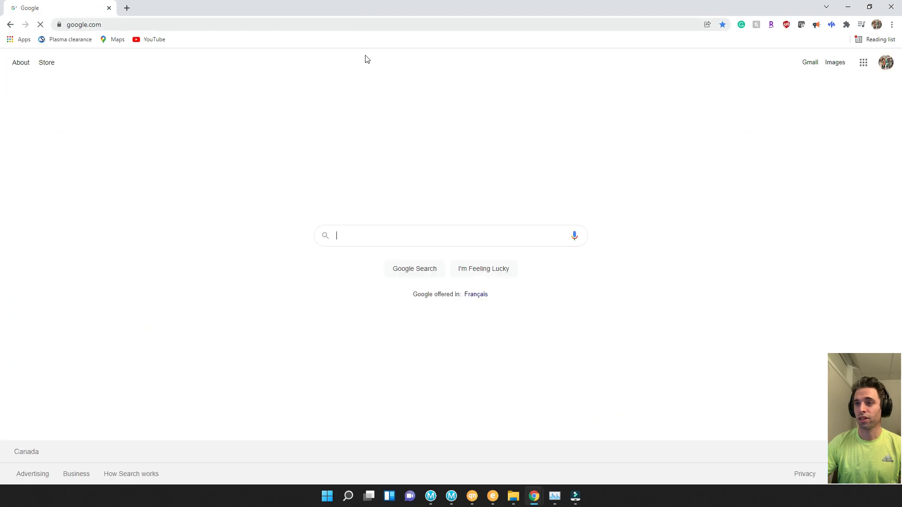
{"action": "left_click", "coordinate": [356, 234]}
{"action": "type", "text": "unit"}
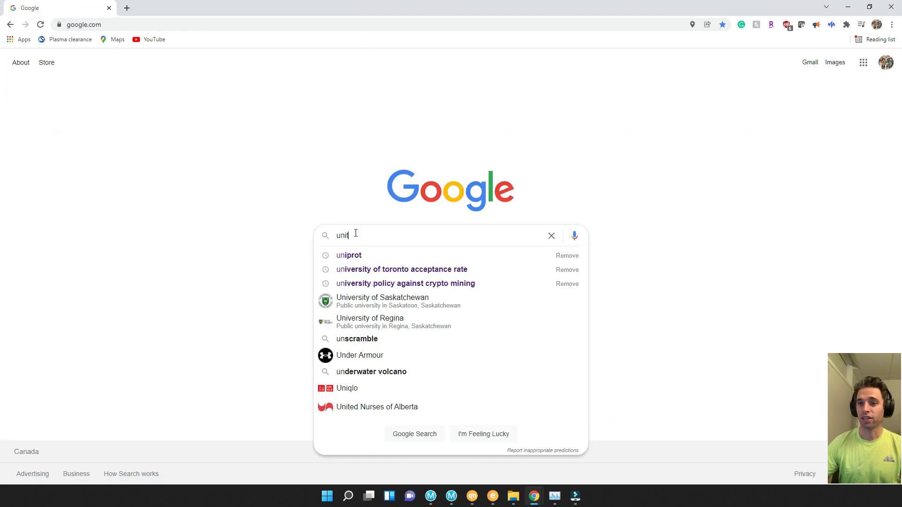
{"action": "left_click", "coordinate": [349, 256]}
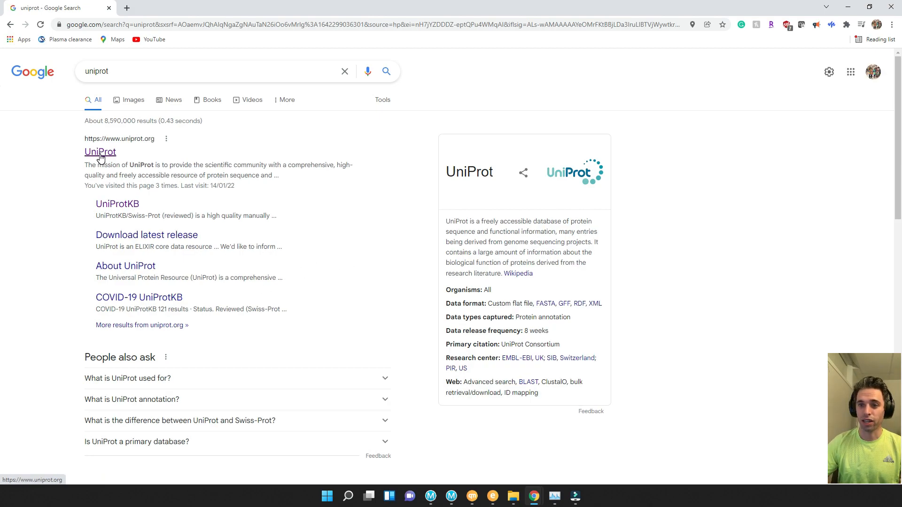
{"action": "left_click", "coordinate": [101, 153]}
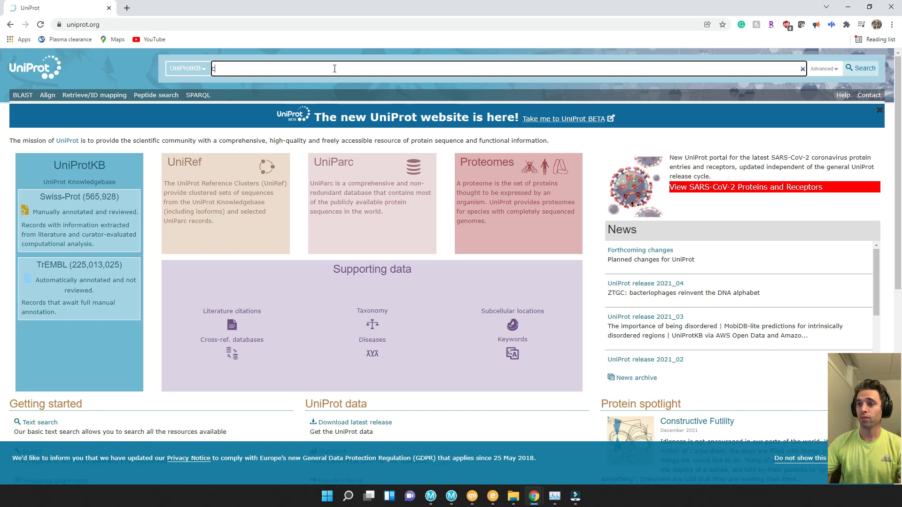
Step: Search UniProtKB for "cannabinoid receptor 2"
{"action": "type", "text": "canna"}
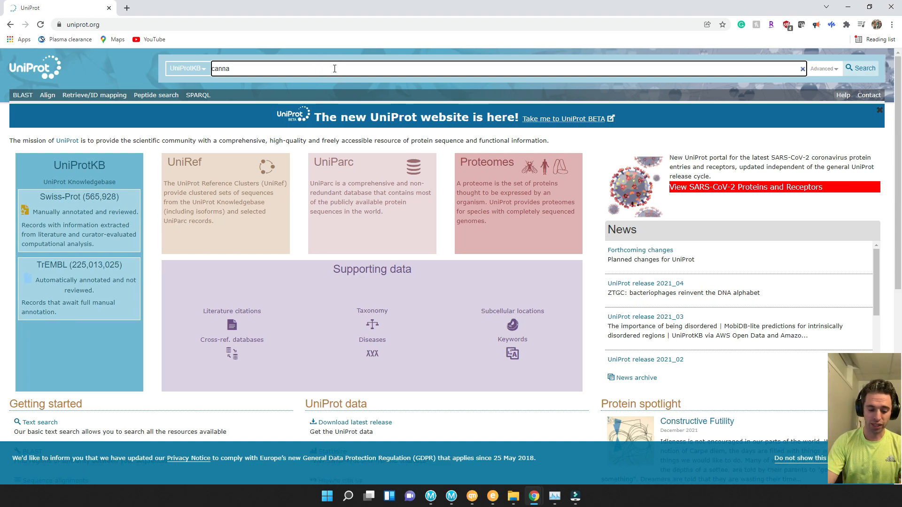
{"action": "type", "text": "bino"}
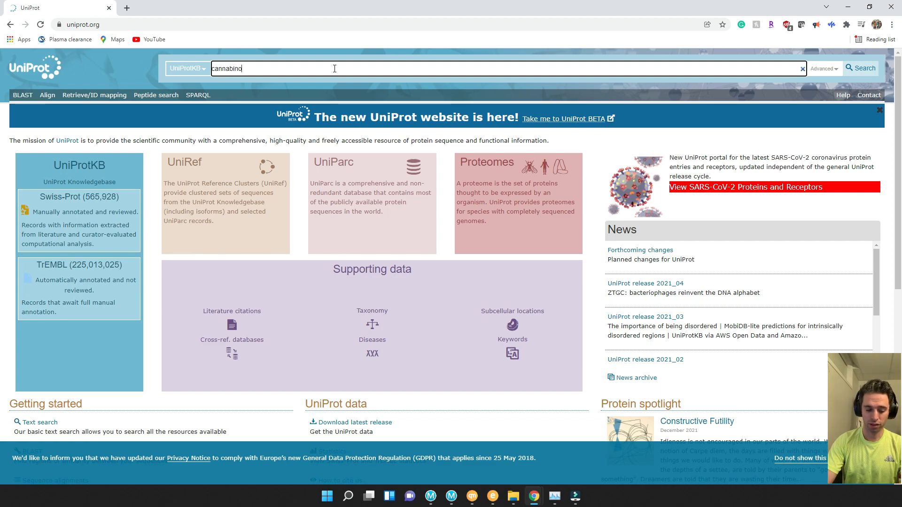
{"action": "type", "text": "id recep"}
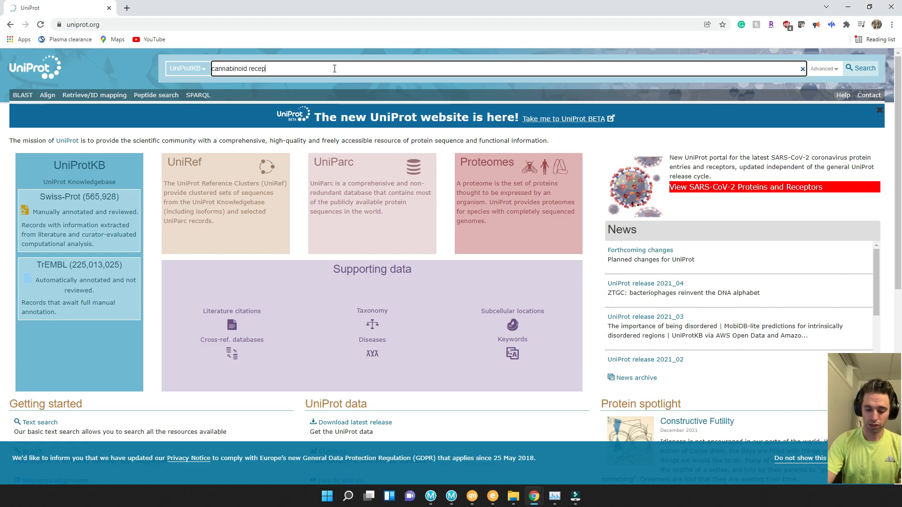
{"action": "type", "text": "tor 2"}
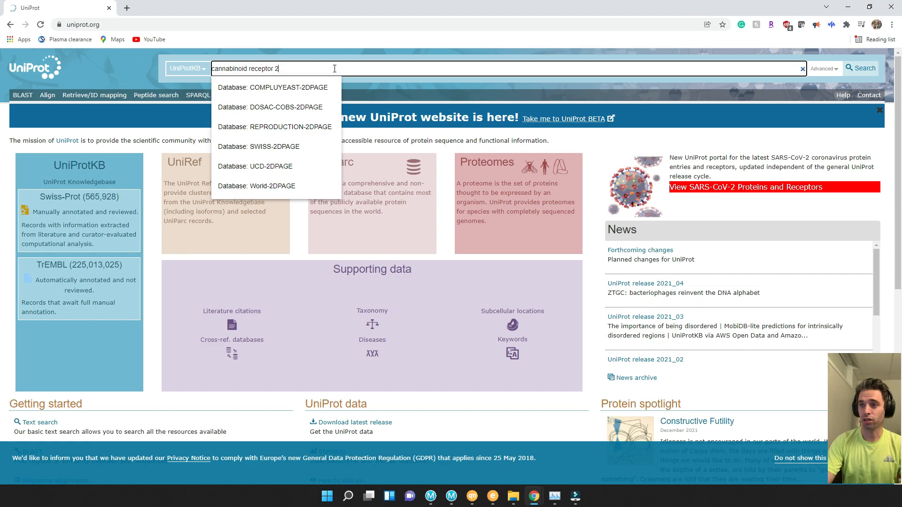
{"action": "key", "text": "Return"}
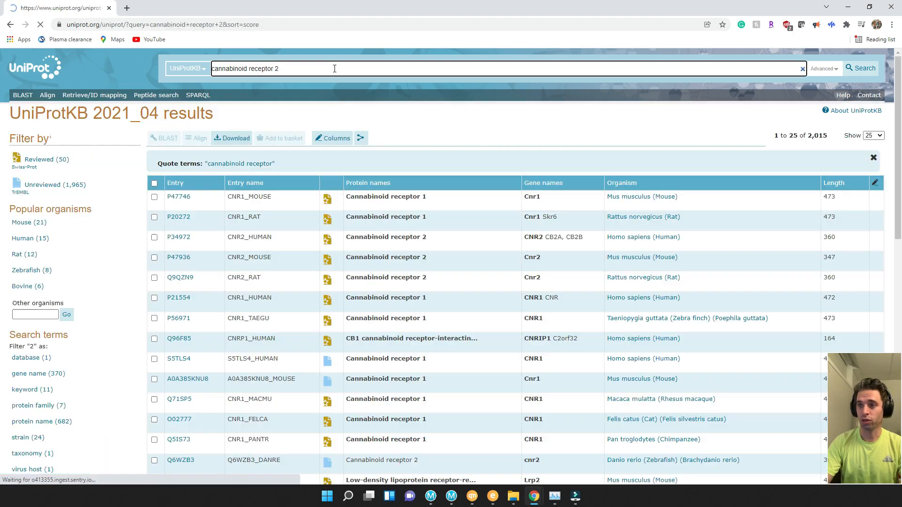
Step: Examine the UniProtKB results, comparing protein names and entry names to tell receptor types and species apart
{"action": "scroll", "coordinate": [286, 166], "scroll_direction": "down", "scroll_amount": 6}
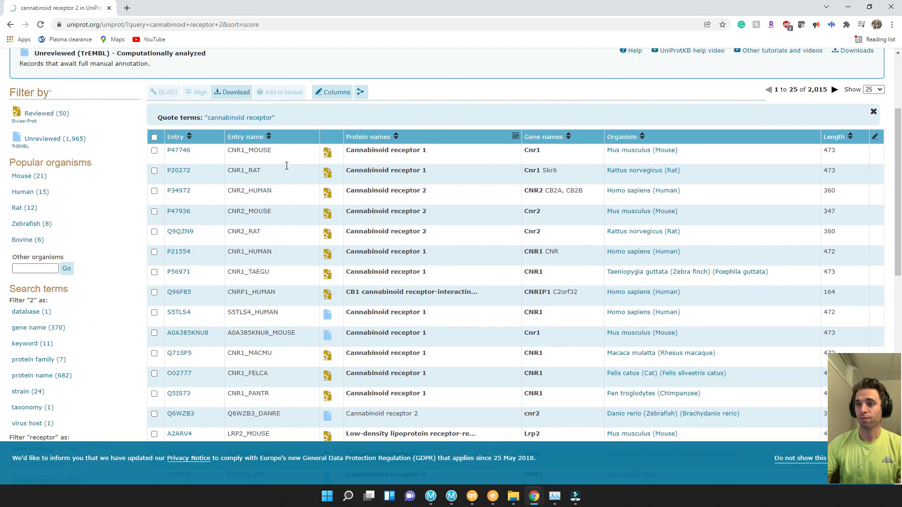
{"action": "scroll", "coordinate": [286, 166], "scroll_direction": "down", "scroll_amount": 2}
{"action": "scroll", "coordinate": [284, 166], "scroll_direction": "up", "scroll_amount": 8}
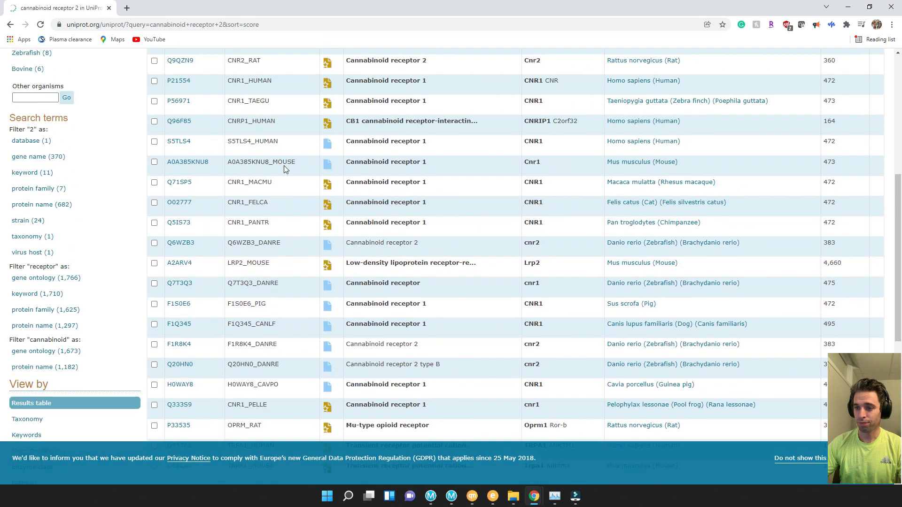
{"action": "scroll", "coordinate": [292, 151], "scroll_direction": "down", "scroll_amount": 4}
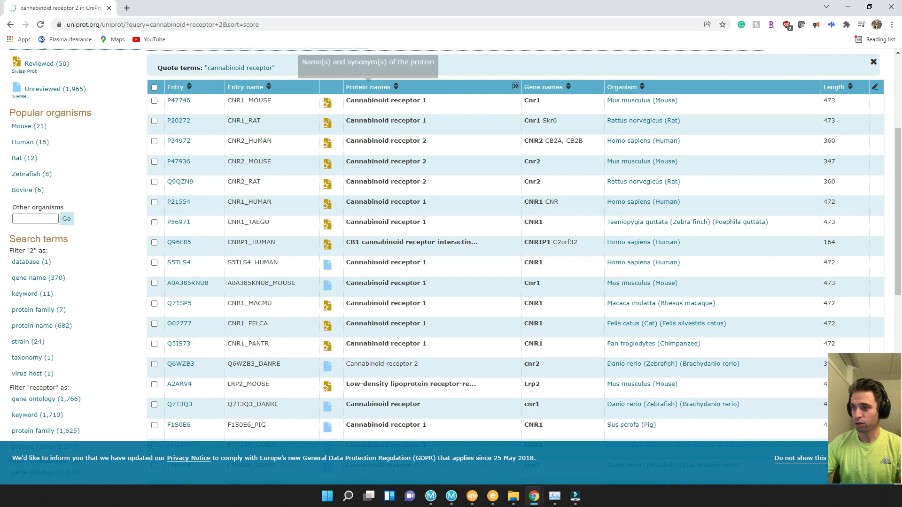
{"action": "left_click_drag", "start_coordinate": [351, 102], "coordinate": [433, 99]}
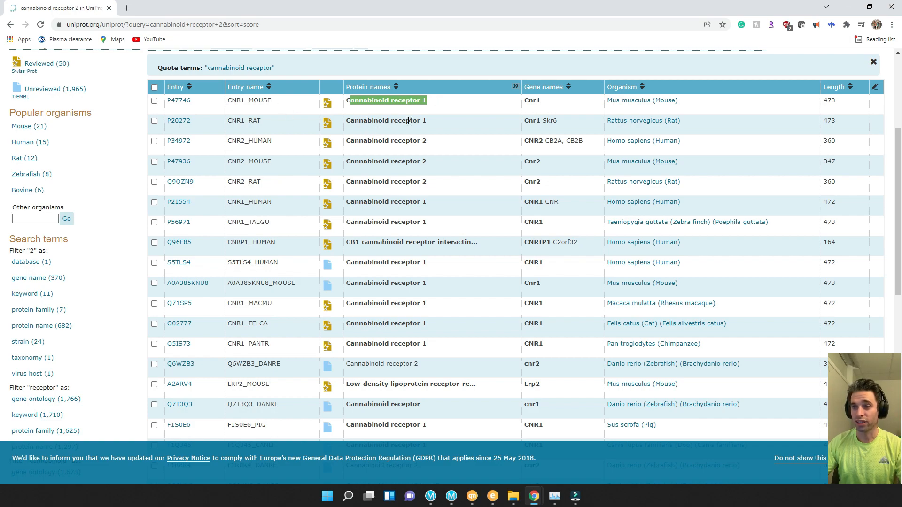
{"action": "left_click_drag", "start_coordinate": [378, 120], "coordinate": [436, 125]}
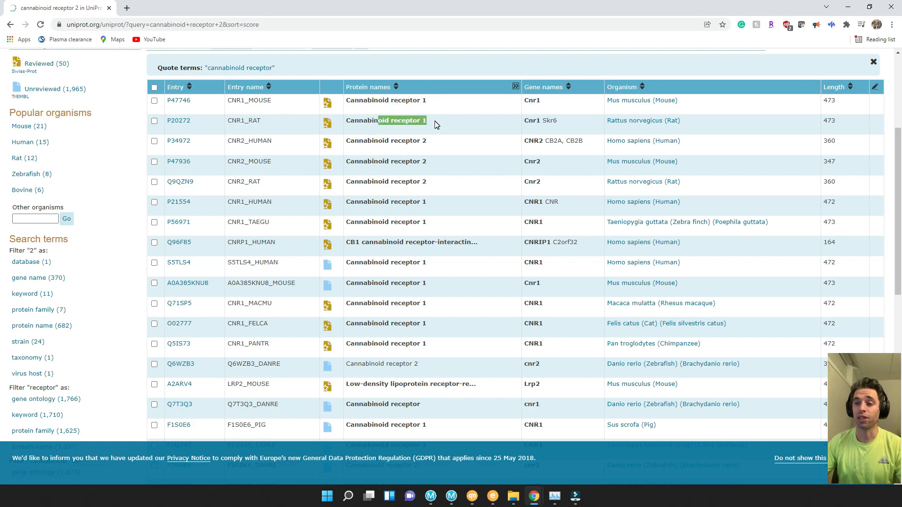
{"action": "left_click", "coordinate": [264, 123]}
{"action": "left_click_drag", "start_coordinate": [279, 142], "coordinate": [244, 143]}
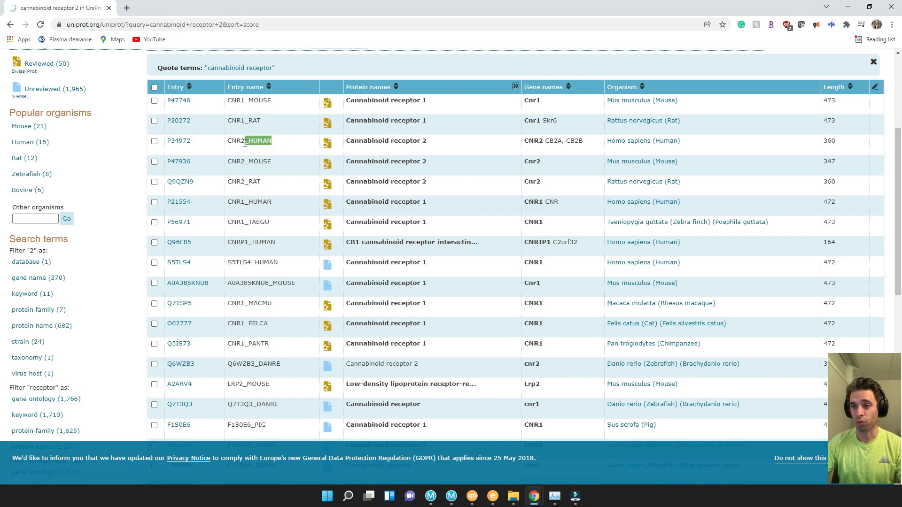
{"action": "left_click", "coordinate": [287, 144]}
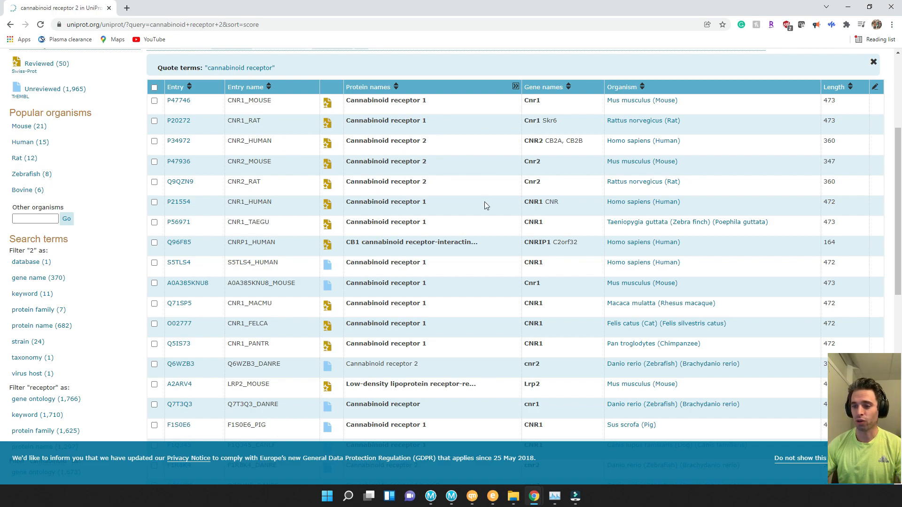
Step: Open the human Cannabinoid receptor 2 entry (CNR2_HUMAN) and select its accession code P34972 in the page title
{"action": "left_click_drag", "start_coordinate": [355, 141], "coordinate": [446, 146]}
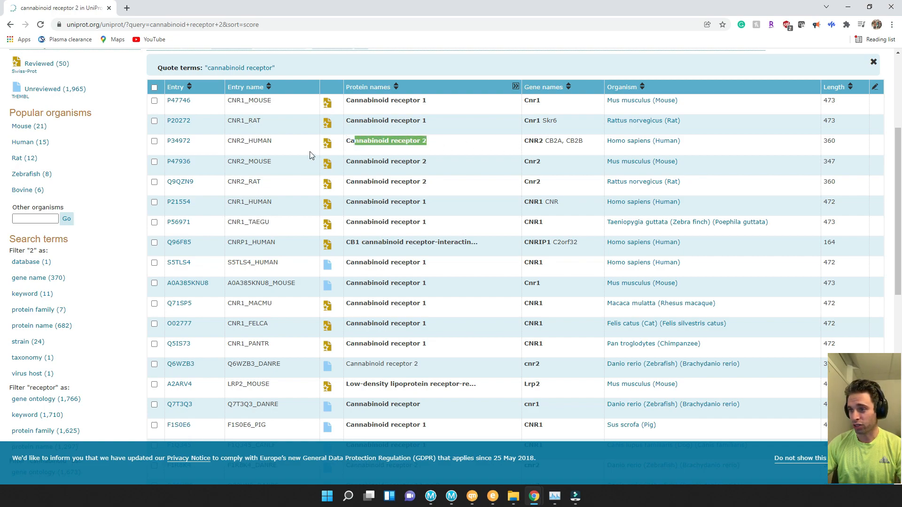
{"action": "left_click", "coordinate": [180, 141]}
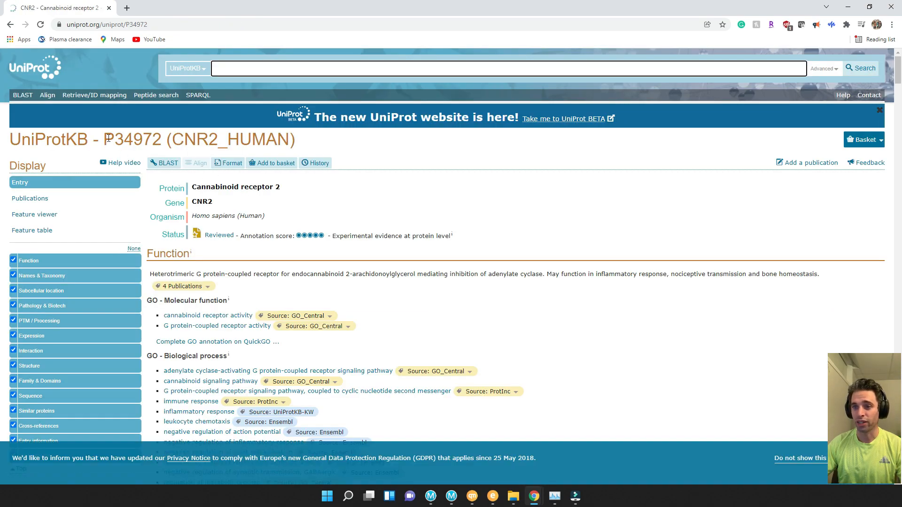
{"action": "left_click_drag", "start_coordinate": [104, 139], "coordinate": [141, 135]}
{"action": "mouse_move", "coordinate": [163, 139]}
{"action": "left_mouse_down"}
{"action": "mouse_move", "coordinate": [114, 141]}
{"action": "mouse_move", "coordinate": [158, 142]}
{"action": "left_mouse_up"}
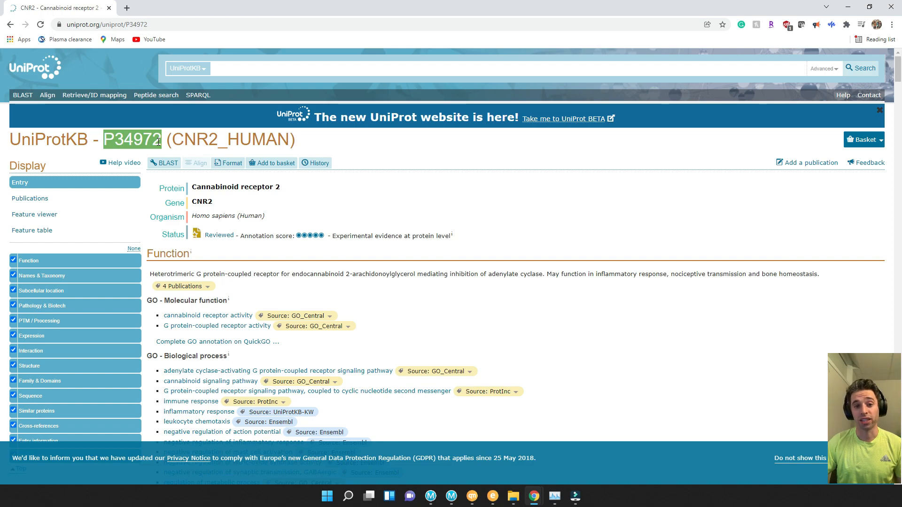
Step: In a new browser tab, search Google for "swiss model" and open the SWISS-MODEL website
{"action": "left_click", "coordinate": [127, 9]}
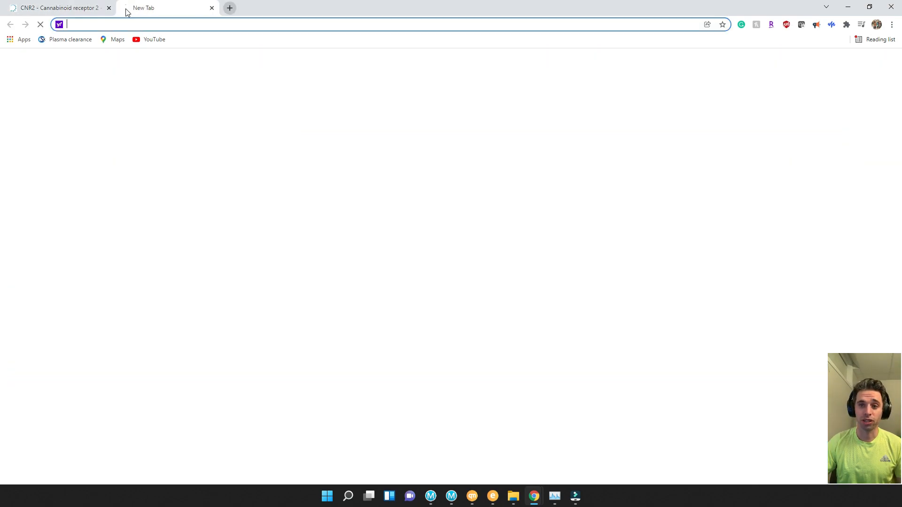
{"action": "left_click", "coordinate": [162, 23]}
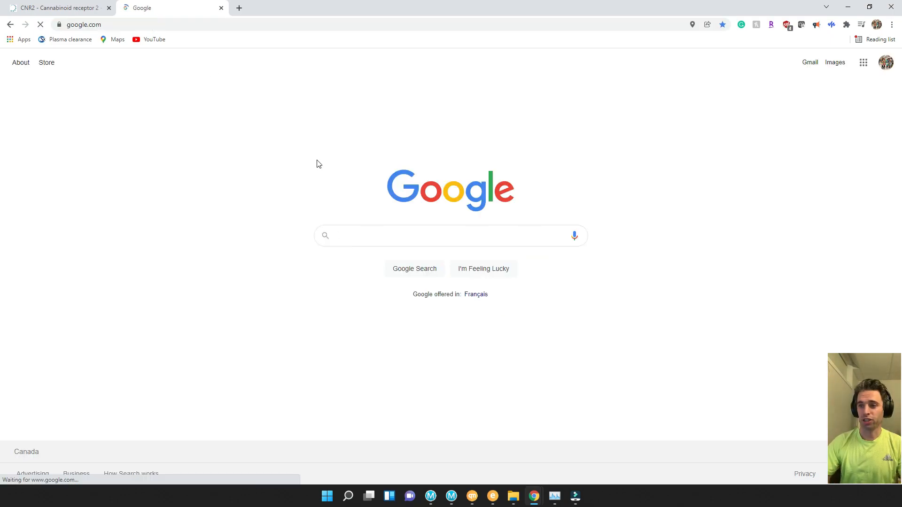
{"action": "type", "text": "w"}
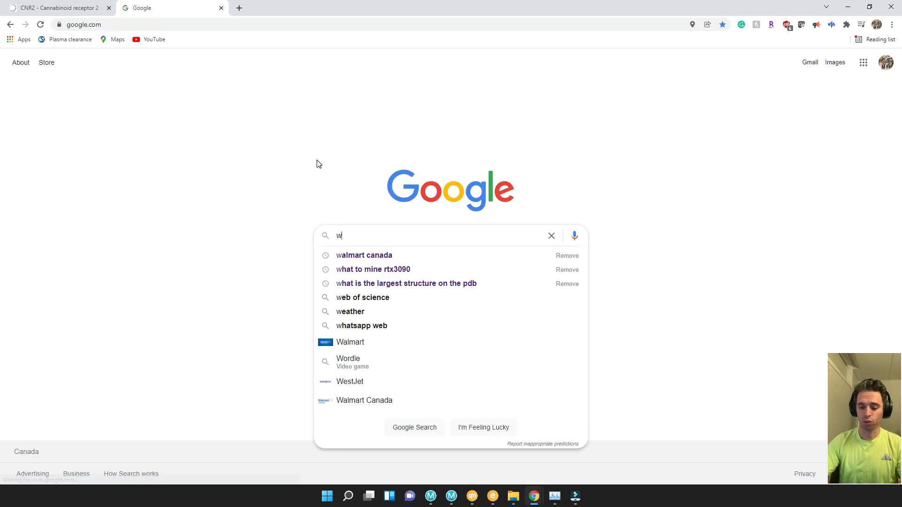
{"action": "key", "text": "BackSpace"}
{"action": "type", "text": "swiss model"}
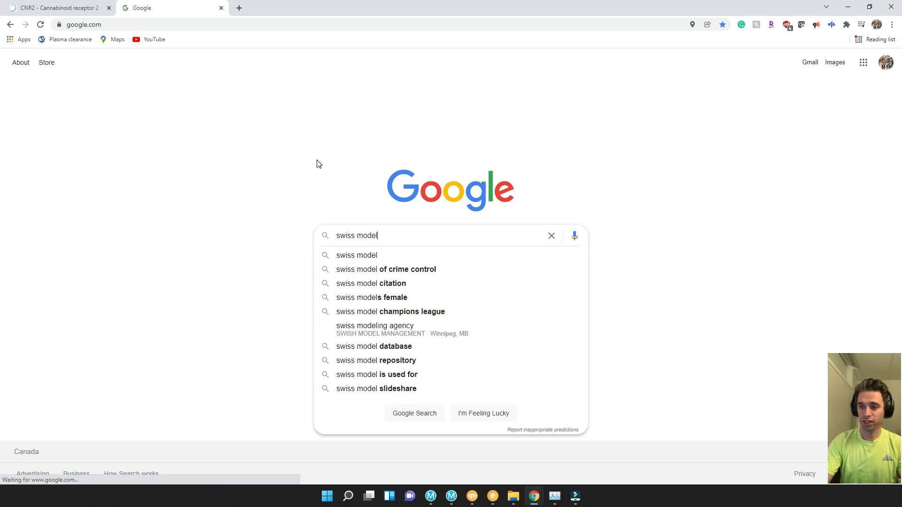
{"action": "key", "text": "Return"}
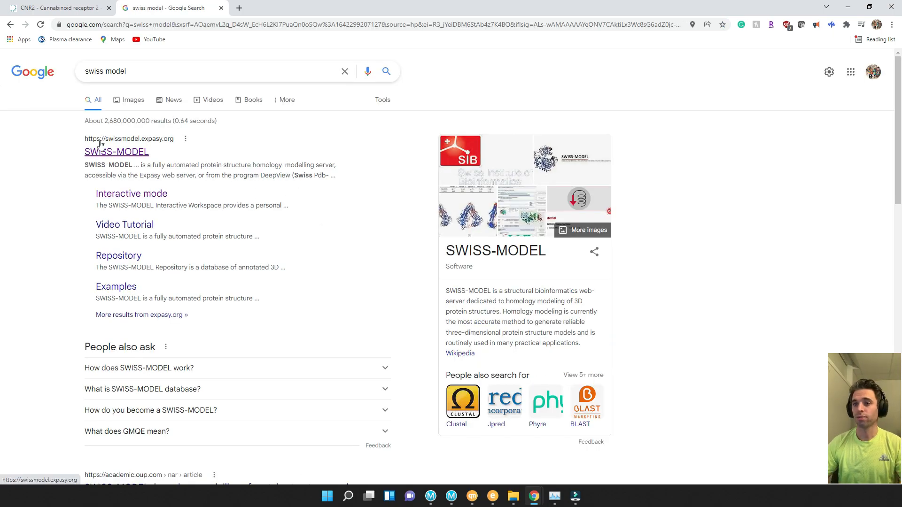
{"action": "left_click", "coordinate": [131, 155]}
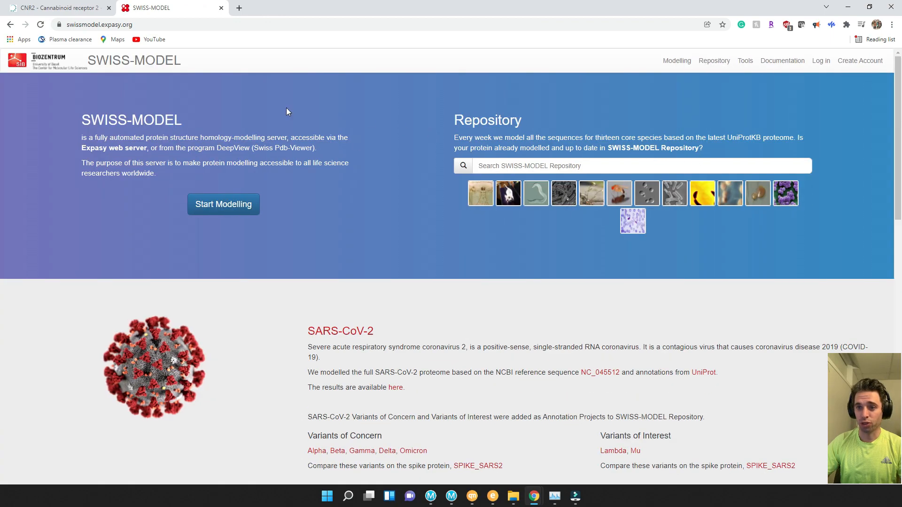
{"action": "left_click", "coordinate": [680, 65]}
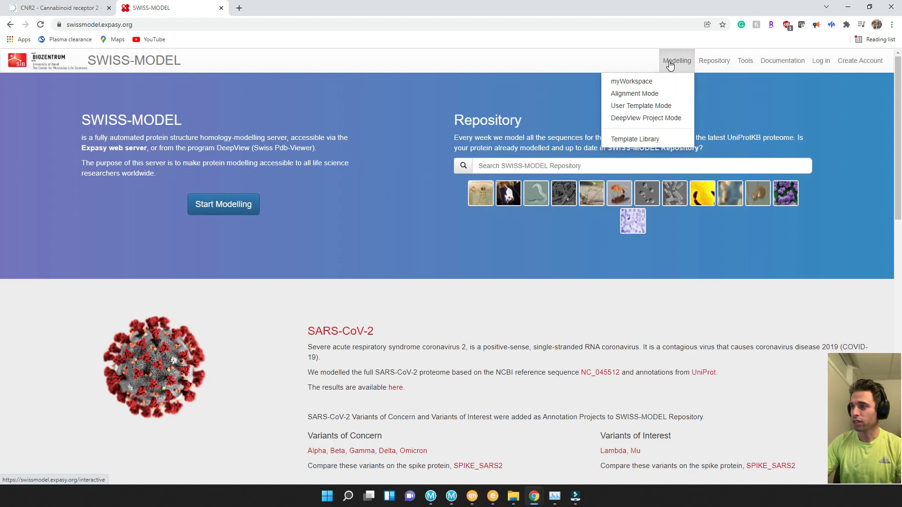
{"action": "left_click", "coordinate": [718, 63]}
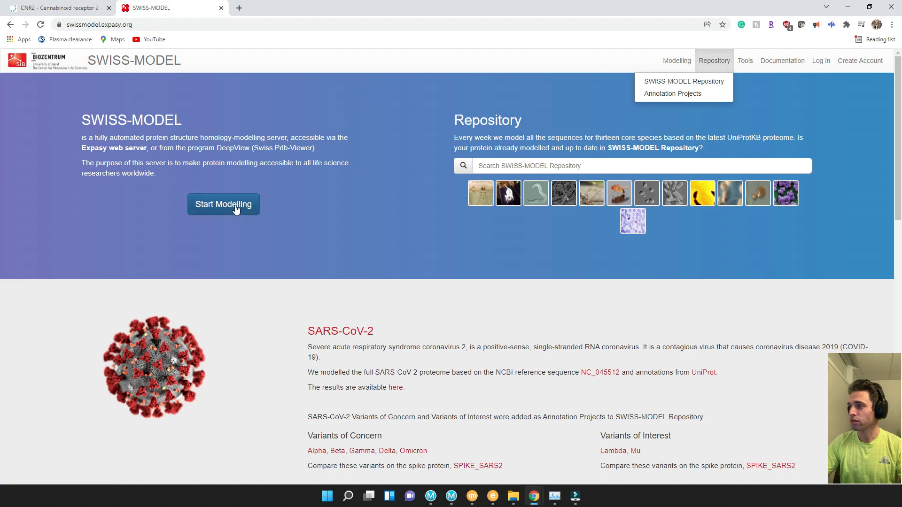
Step: Start a new SWISS-MODEL modelling project and enter accession code P34972, copied from the UniProt entry, as its target sequence
{"action": "left_click", "coordinate": [587, 84]}
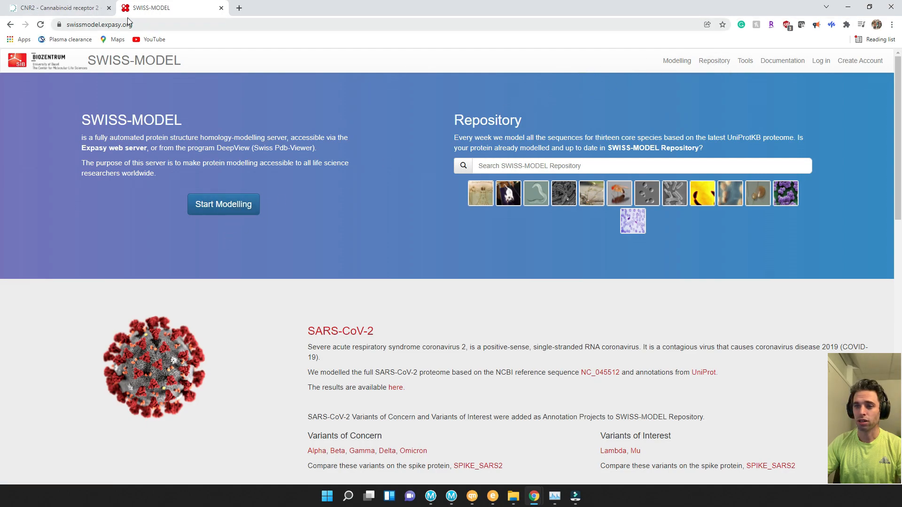
{"action": "left_click", "coordinate": [234, 209]}
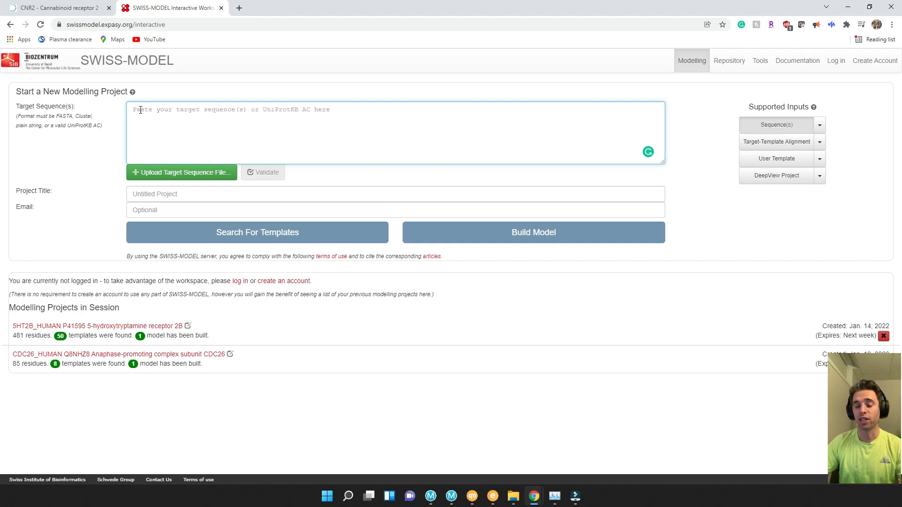
{"action": "left_click", "coordinate": [62, 8]}
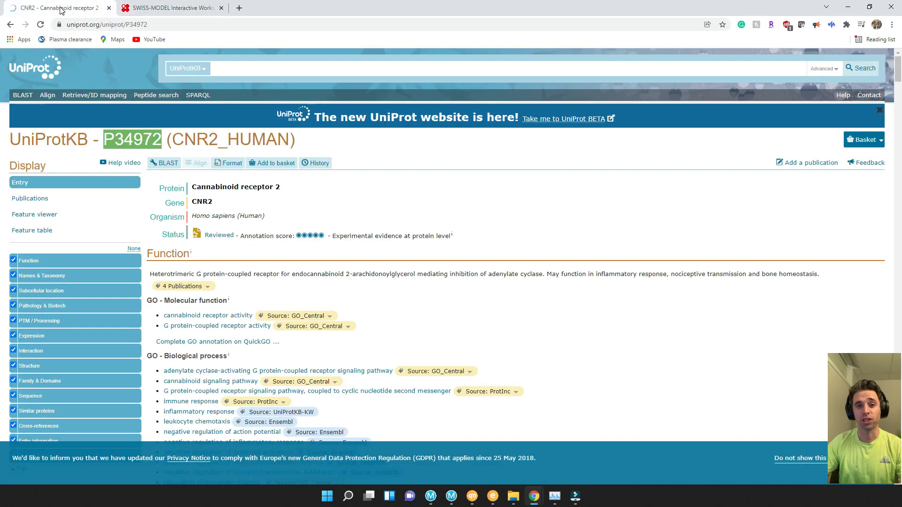
{"action": "left_click", "coordinate": [117, 137]}
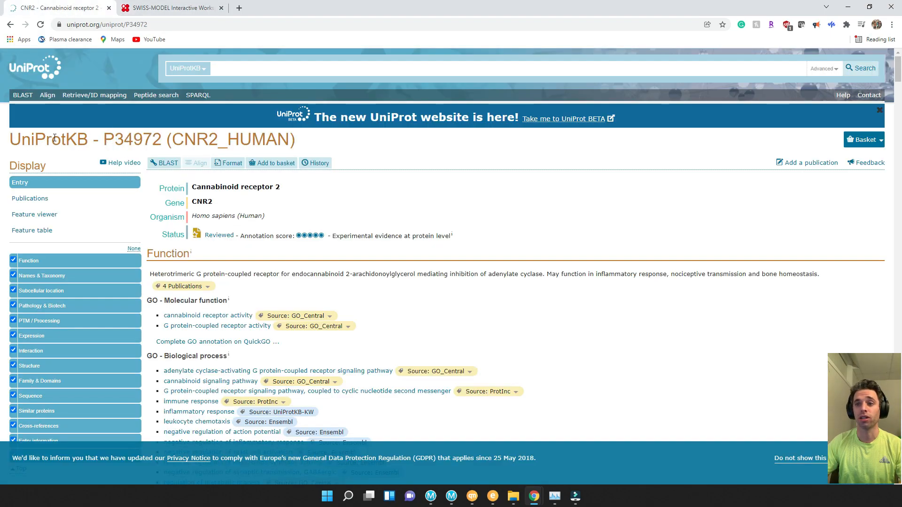
{"action": "left_click_drag", "start_coordinate": [103, 139], "coordinate": [160, 139]}
{"action": "key", "text": "ctrl+c"}
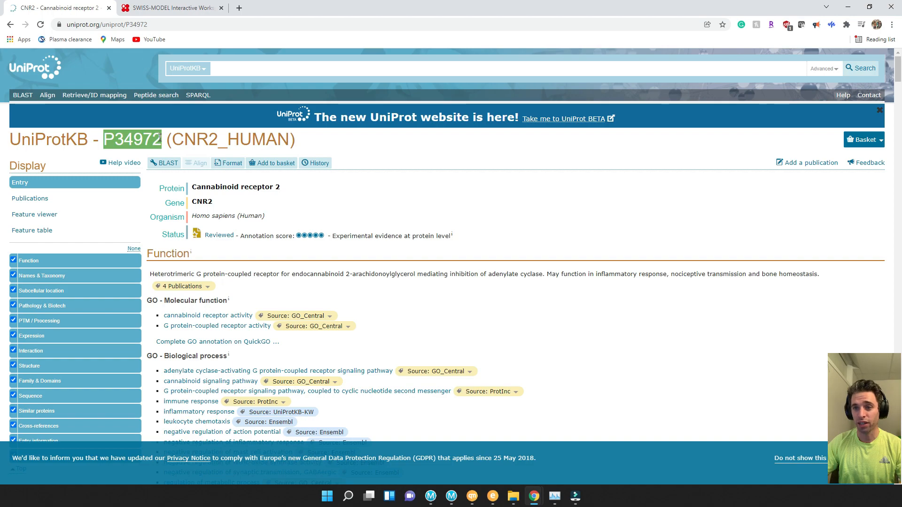
{"action": "left_click", "coordinate": [174, 8]}
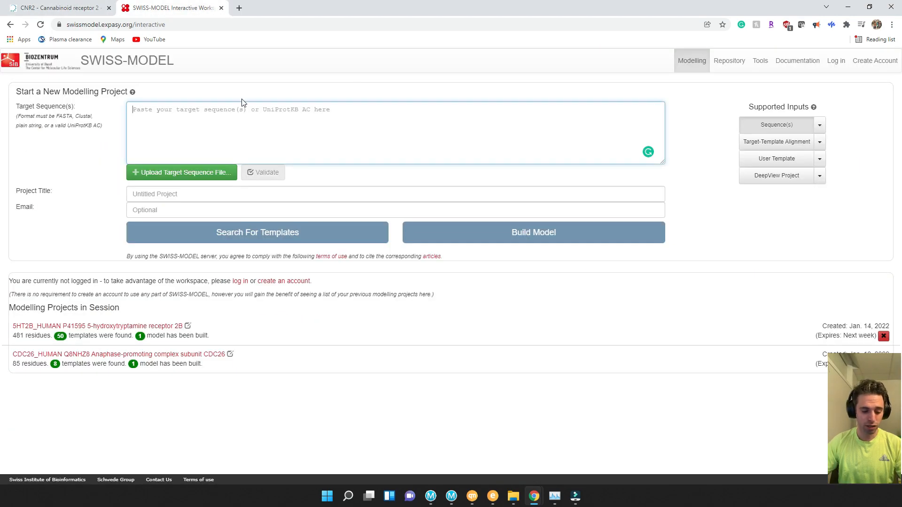
{"action": "left_click", "coordinate": [242, 106]}
{"action": "key", "text": "ctrl+v"}
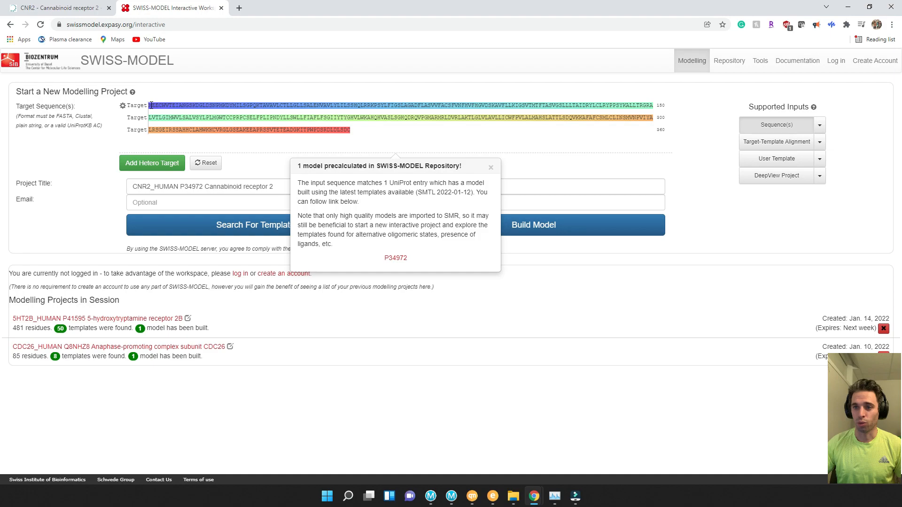
Step: Search for templates for the cannabinoid receptor 2 target sequence and compare the sequence identity of the three highest-ranked results
{"action": "left_click_drag", "start_coordinate": [149, 105], "coordinate": [652, 107]}
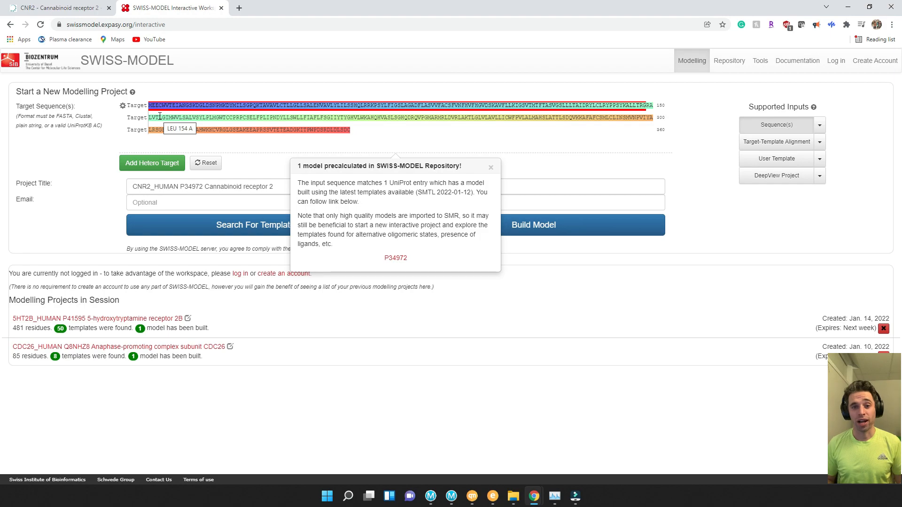
{"action": "left_click", "coordinate": [256, 230]}
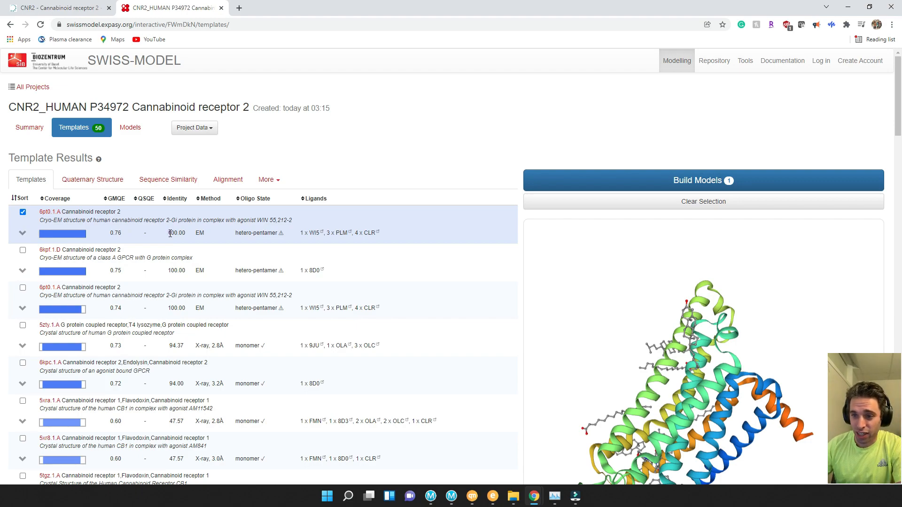
{"action": "left_click_drag", "start_coordinate": [170, 233], "coordinate": [185, 233]}
{"action": "left_click_drag", "start_coordinate": [168, 271], "coordinate": [184, 271]}
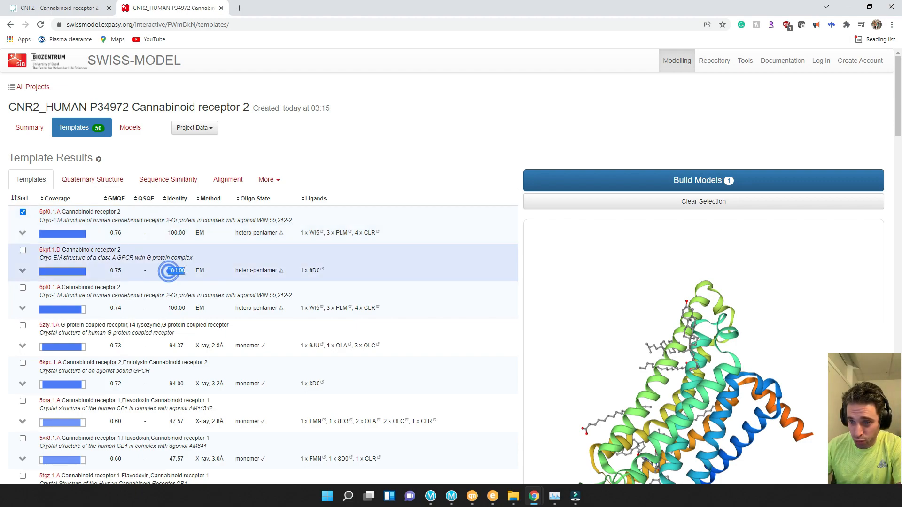
{"action": "left_click_drag", "start_coordinate": [170, 308], "coordinate": [188, 308]}
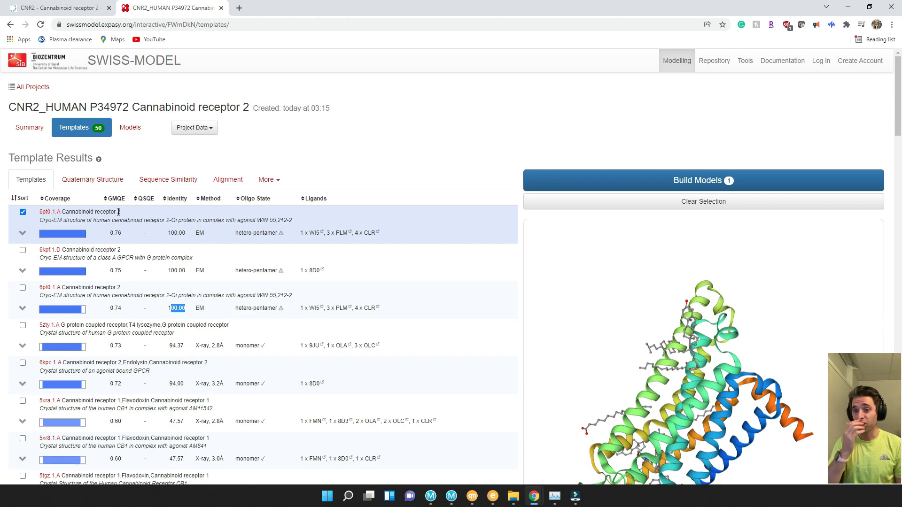
Step: Compare the structures of the first and third listed templates (6pt0.1.A) by viewing them together from several angles
{"action": "left_click", "coordinate": [22, 288]}
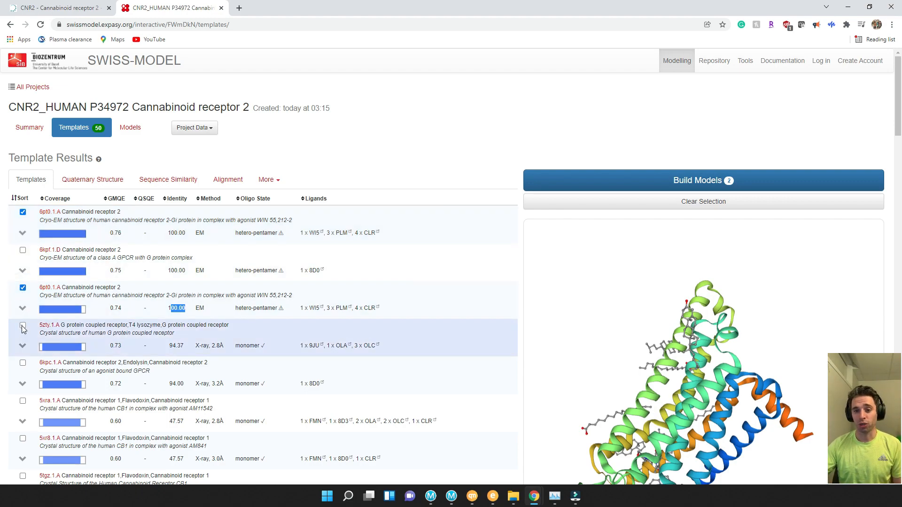
{"action": "left_click", "coordinate": [23, 288]}
{"action": "mouse_move", "coordinate": [322, 309]}
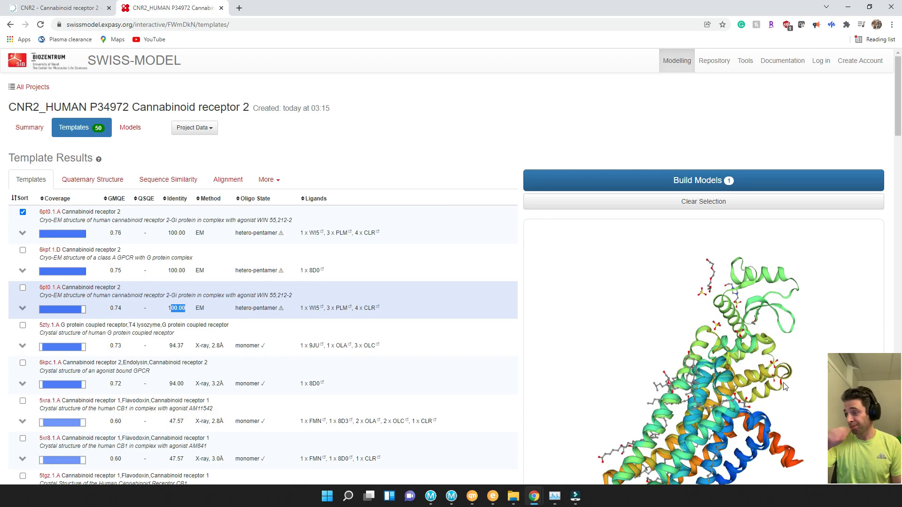
{"action": "scroll", "coordinate": [783, 376], "scroll_direction": "down", "scroll_amount": 8}
{"action": "scroll", "coordinate": [779, 372], "scroll_direction": "up", "scroll_amount": 6}
{"action": "left_click_drag", "start_coordinate": [662, 364], "coordinate": [687, 390]}
{"action": "left_click_drag", "start_coordinate": [815, 334], "coordinate": [744, 340]}
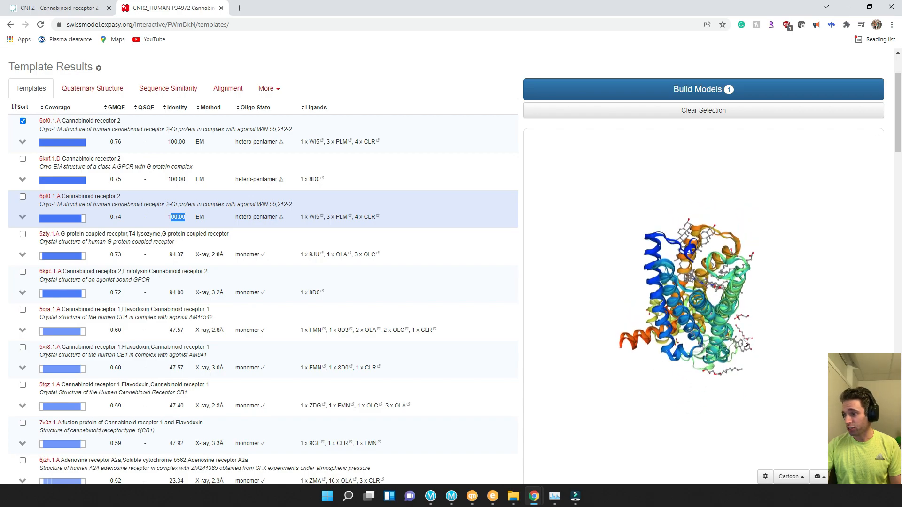
{"action": "scroll", "coordinate": [744, 345], "scroll_direction": "up", "scroll_amount": 5}
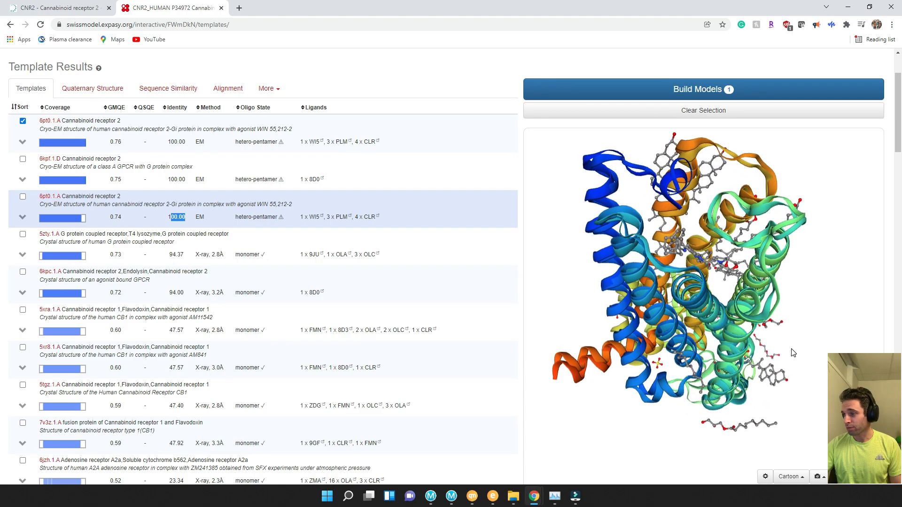
{"action": "mouse_move", "coordinate": [793, 353]}
{"action": "left_mouse_down"}
{"action": "mouse_move", "coordinate": [793, 335]}
{"action": "mouse_move", "coordinate": [808, 353]}
{"action": "mouse_move", "coordinate": [792, 336]}
{"action": "left_mouse_up"}
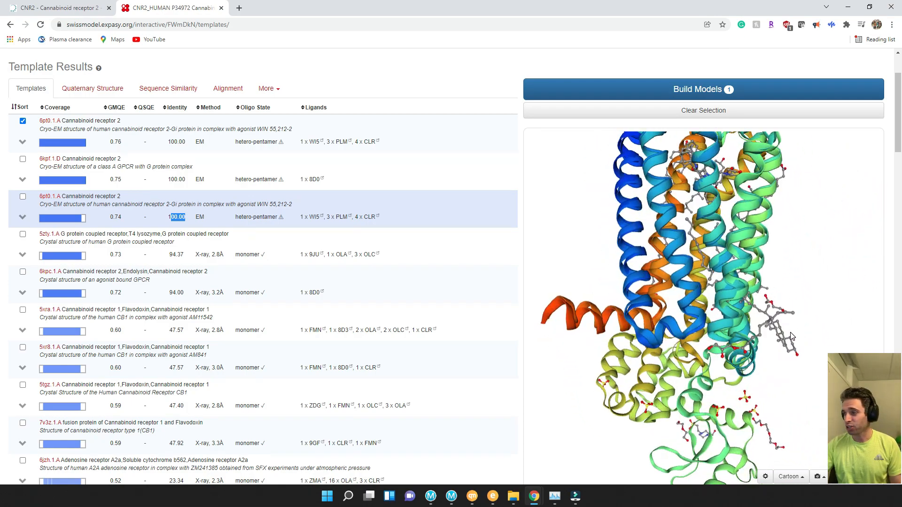
Step: Examine the full template list, comparing the proteins, coverage, GMQE and identity of the higher- and lower-ranked templates
{"action": "scroll", "coordinate": [75, 323], "scroll_direction": "down", "scroll_amount": 15}
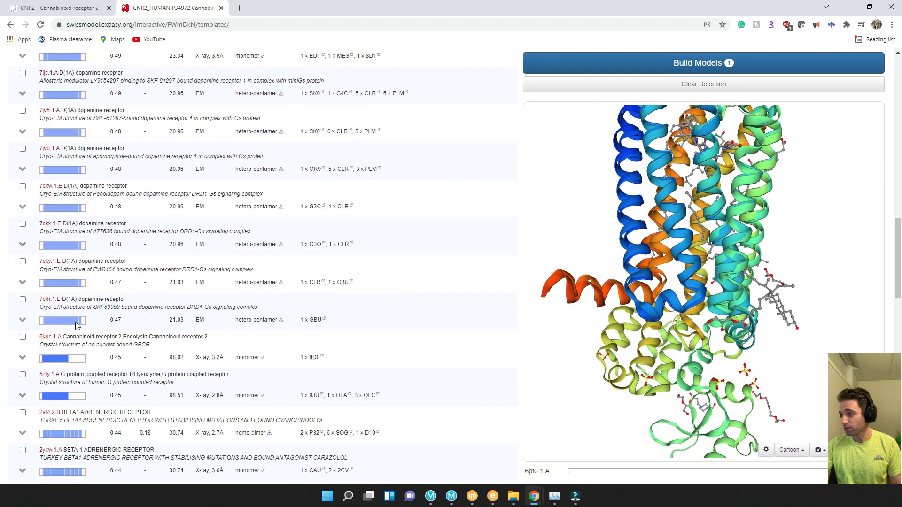
{"action": "scroll", "coordinate": [75, 322], "scroll_direction": "up", "scroll_amount": 15}
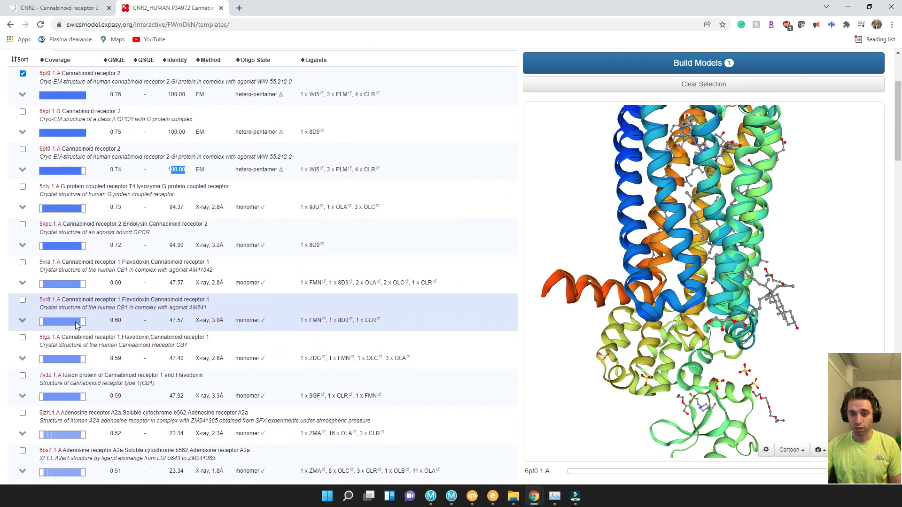
{"action": "scroll", "coordinate": [75, 323], "scroll_direction": "up", "scroll_amount": 3}
{"action": "left_click", "coordinate": [97, 219]}
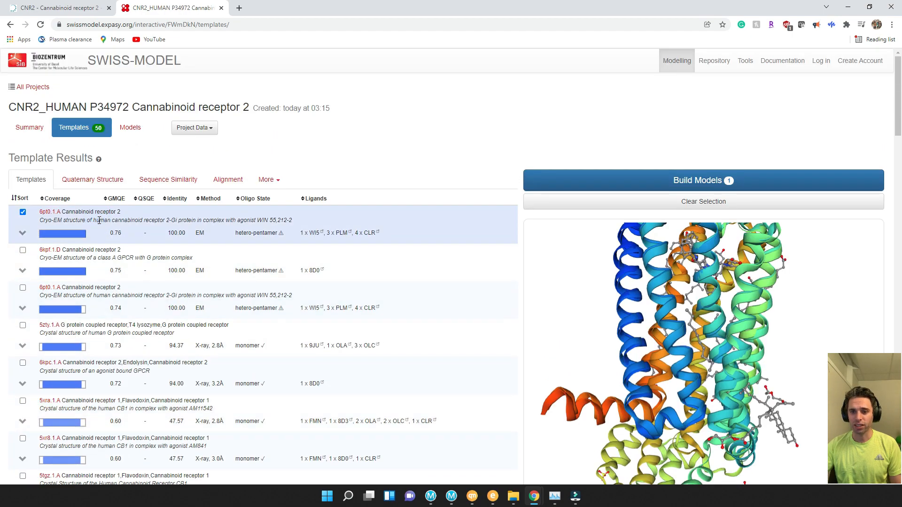
{"action": "left_click", "coordinate": [102, 257]}
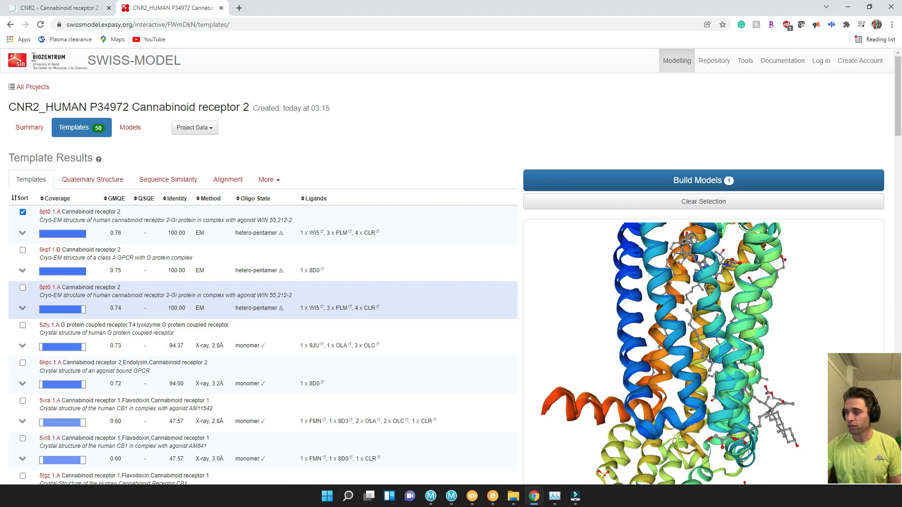
{"action": "scroll", "coordinate": [214, 351], "scroll_direction": "down", "scroll_amount": 2}
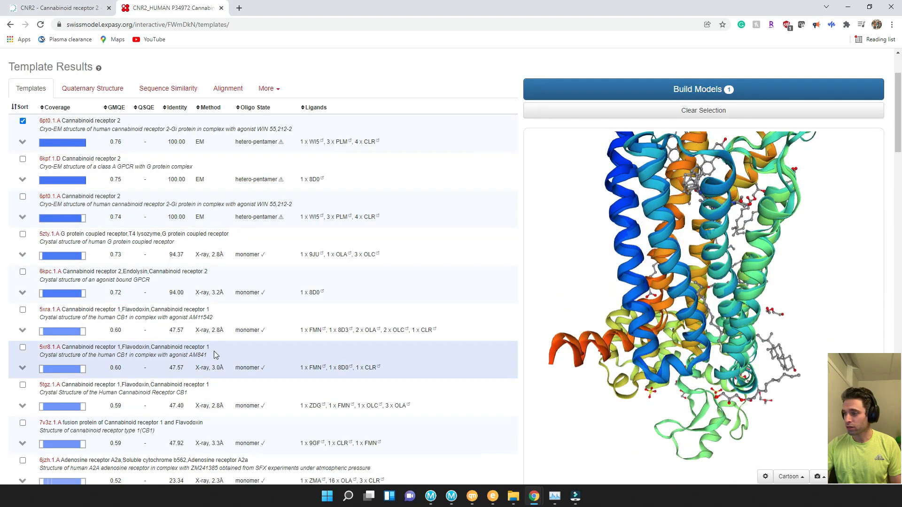
{"action": "scroll", "coordinate": [214, 351], "scroll_direction": "down", "scroll_amount": 6}
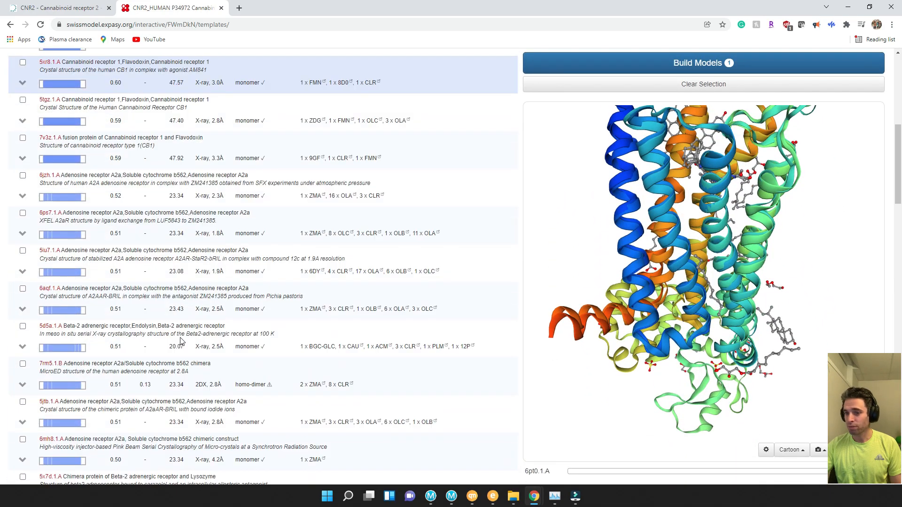
{"action": "scroll", "coordinate": [181, 340], "scroll_direction": "down", "scroll_amount": 15}
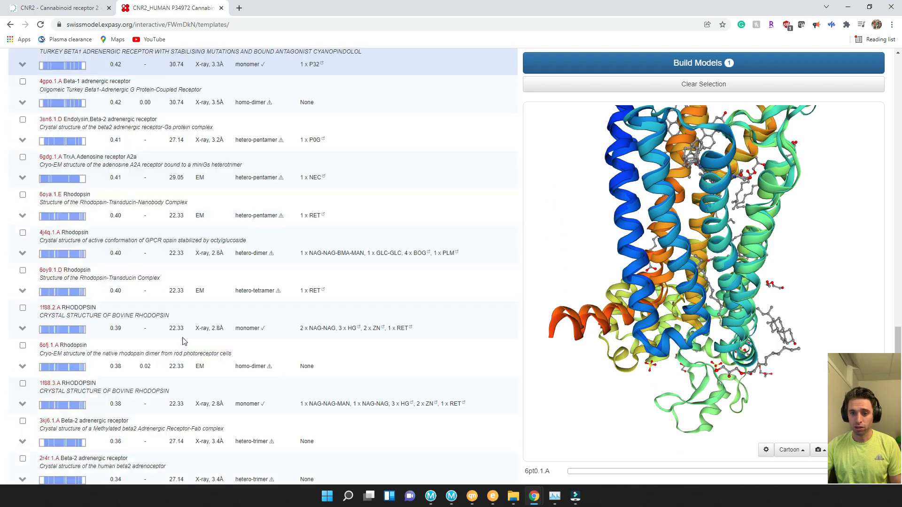
{"action": "scroll", "coordinate": [183, 341], "scroll_direction": "down", "scroll_amount": 3}
{"action": "scroll", "coordinate": [190, 336], "scroll_direction": "up", "scroll_amount": 20}
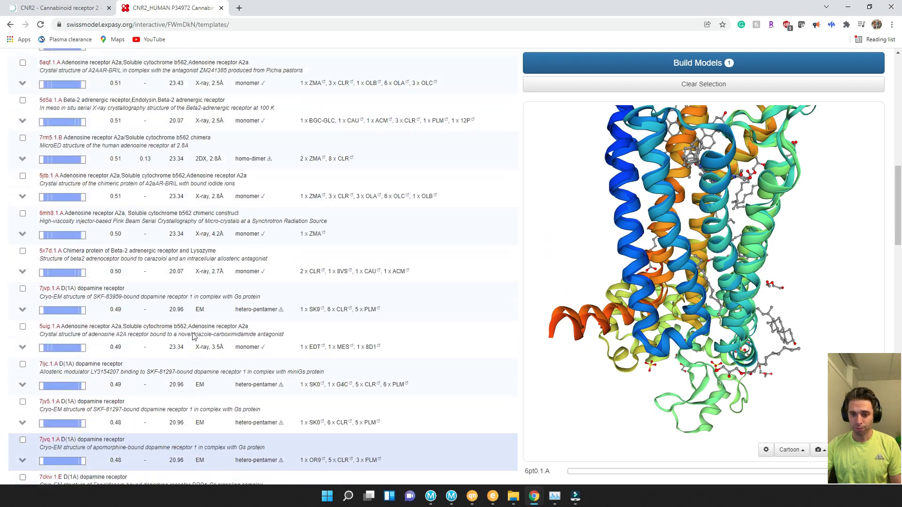
{"action": "scroll", "coordinate": [194, 336], "scroll_direction": "up", "scroll_amount": 20}
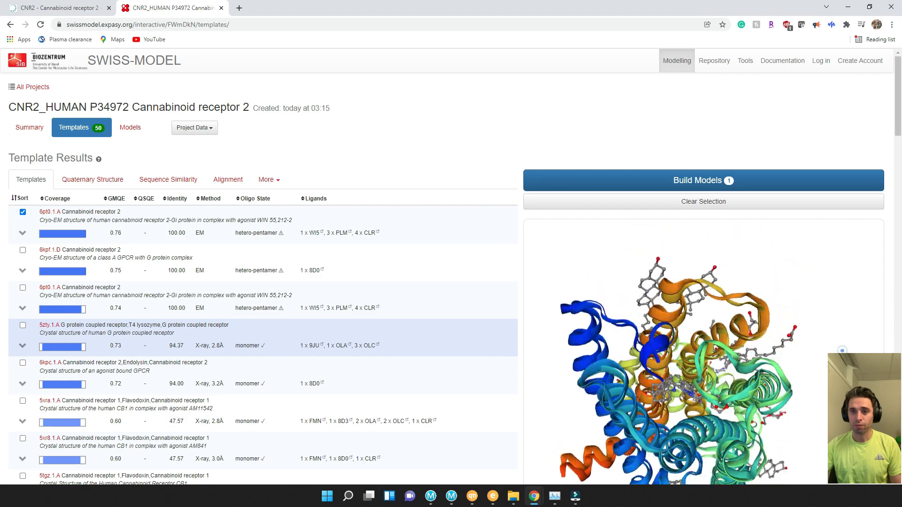
Step: Examine the selected 6pt0.1.A structure together with template 5zty.1.A from different angles, looking at its helices, loops and ligands
{"action": "left_click_drag", "start_coordinate": [843, 351], "coordinate": [835, 332]}
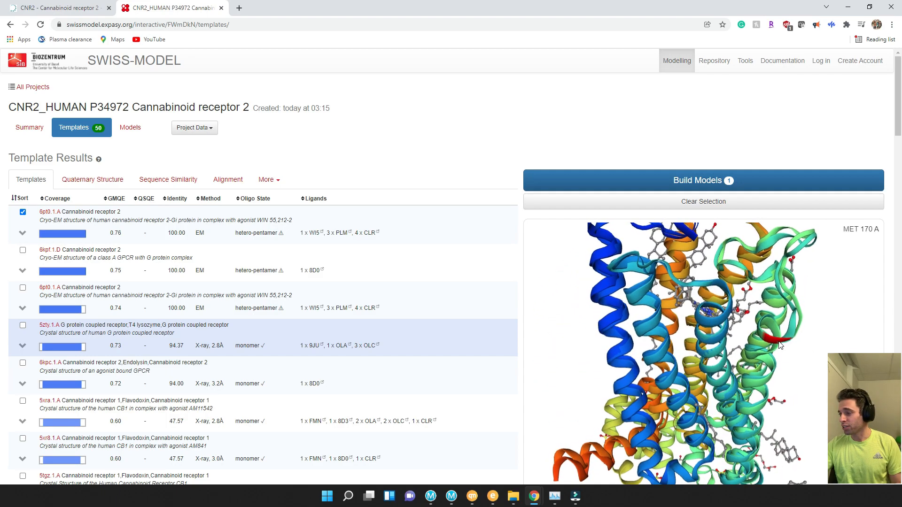
{"action": "left_click_drag", "start_coordinate": [779, 345], "coordinate": [680, 352]}
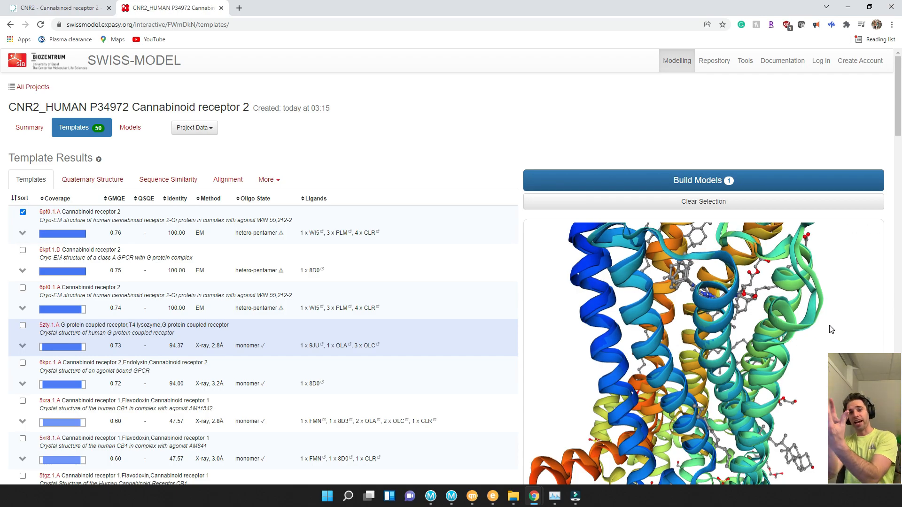
{"action": "mouse_move", "coordinate": [830, 324]}
{"action": "left_mouse_down"}
{"action": "mouse_move", "coordinate": [827, 339]}
{"action": "mouse_move", "coordinate": [833, 319]}
{"action": "mouse_move", "coordinate": [831, 330]}
{"action": "left_mouse_up"}
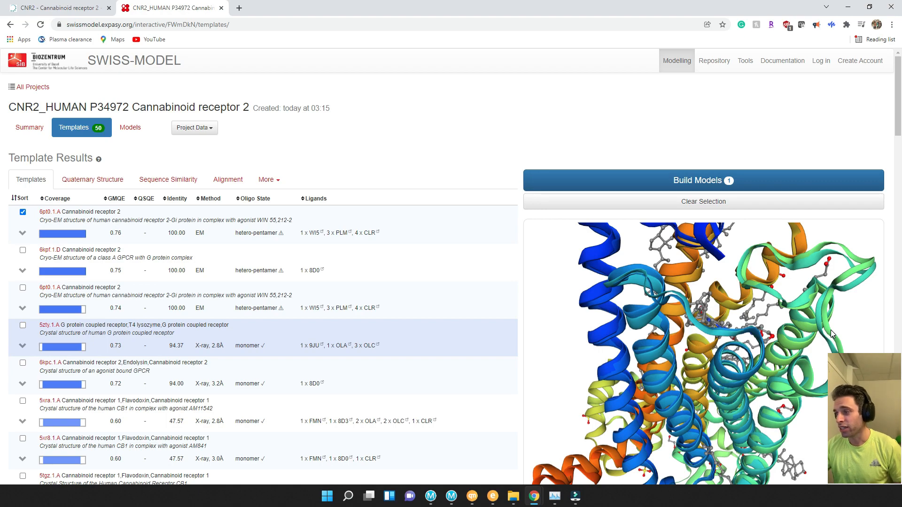
{"action": "left_click_drag", "start_coordinate": [831, 330], "coordinate": [826, 324]}
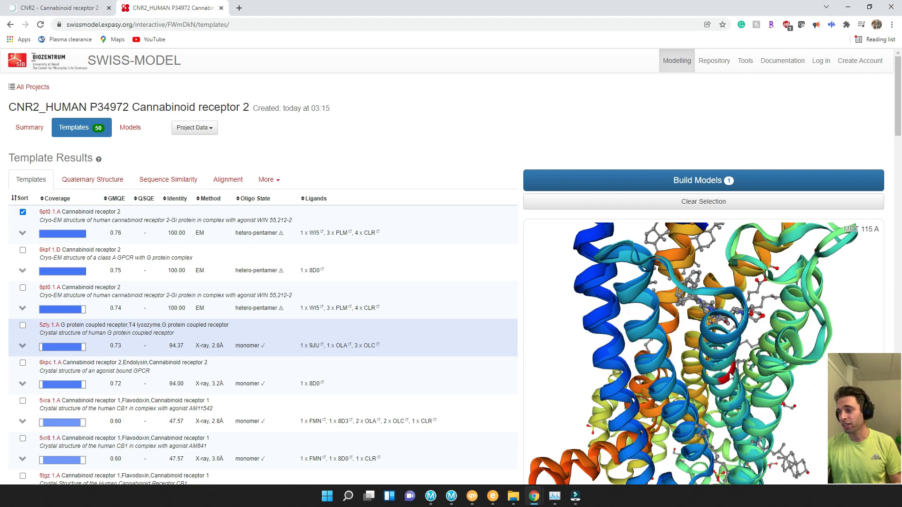
{"action": "left_click_drag", "start_coordinate": [826, 324], "coordinate": [859, 306]}
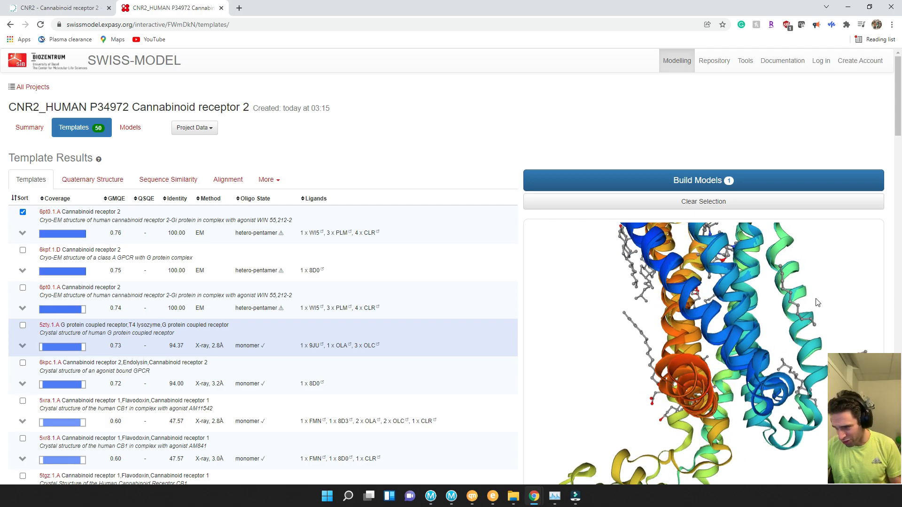
{"action": "left_click_drag", "start_coordinate": [821, 287], "coordinate": [794, 305]}
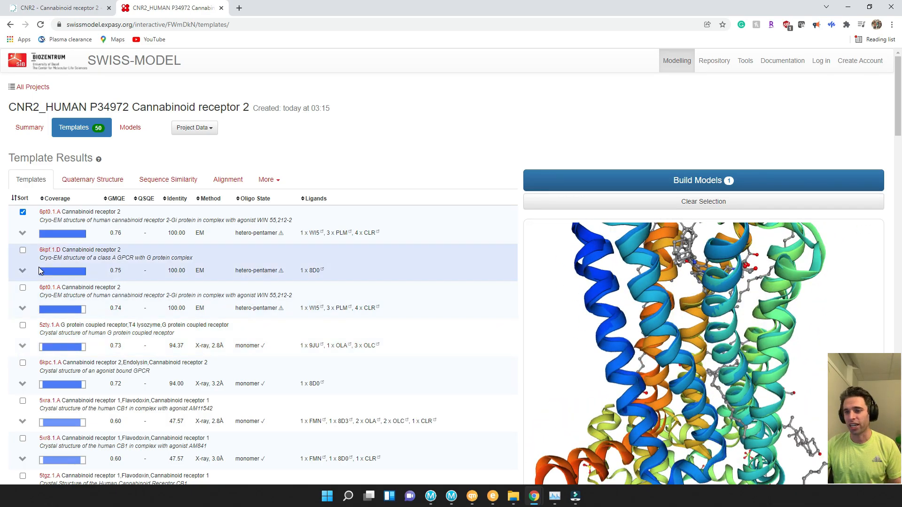
Step: Review the template results again, contrasting the cannabinoid receptor templates with the adenosine, dopamine, adrenergic and rhodopsin ones
{"action": "scroll", "coordinate": [103, 287], "scroll_direction": "down", "scroll_amount": 20}
{"action": "scroll", "coordinate": [103, 287], "scroll_direction": "up", "scroll_amount": 15}
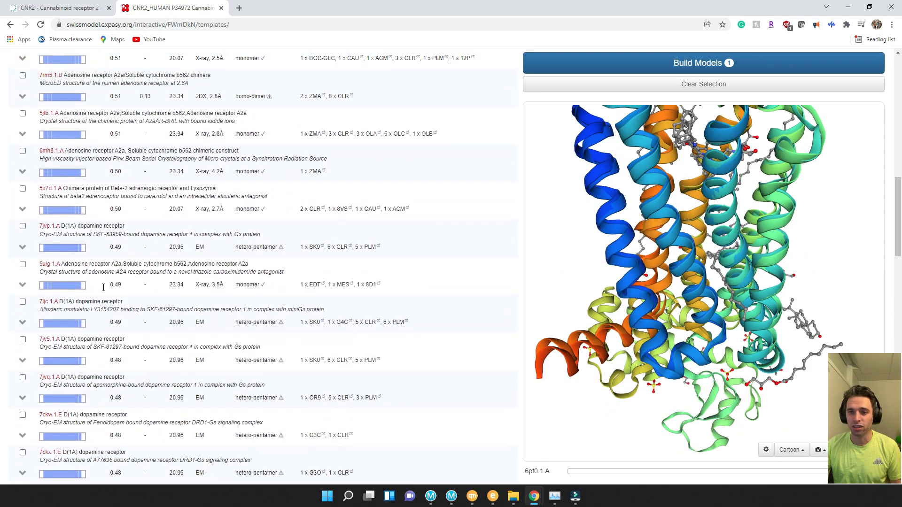
{"action": "scroll", "coordinate": [104, 287], "scroll_direction": "up", "scroll_amount": 10}
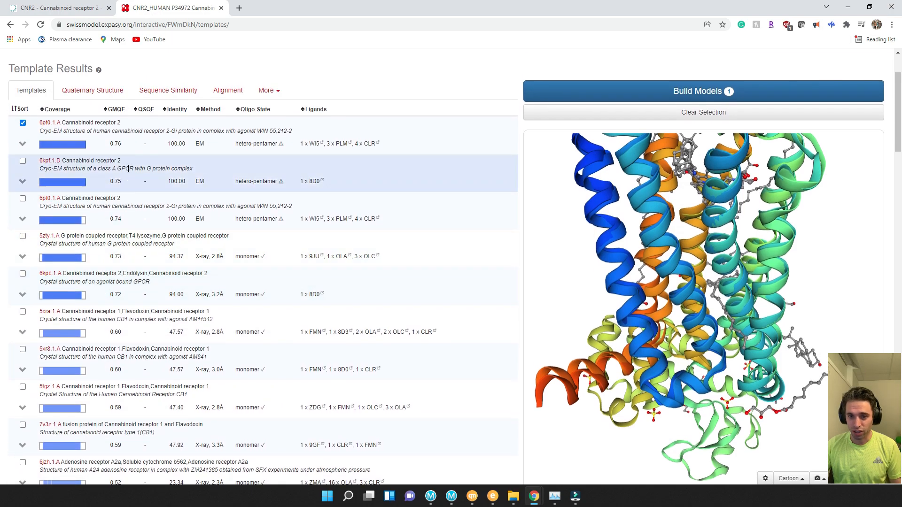
{"action": "scroll", "coordinate": [126, 181], "scroll_direction": "down", "scroll_amount": 12}
{"action": "scroll", "coordinate": [127, 183], "scroll_direction": "down", "scroll_amount": 15}
{"action": "scroll", "coordinate": [130, 185], "scroll_direction": "up", "scroll_amount": 8}
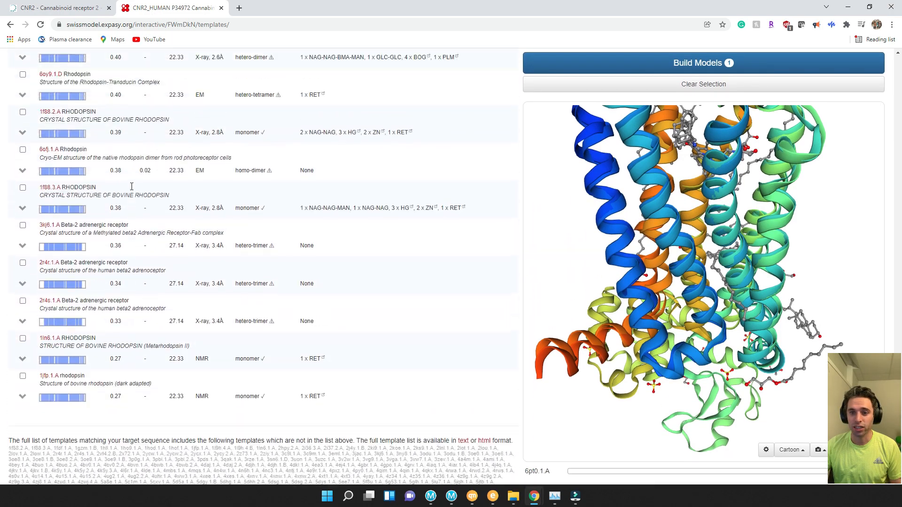
{"action": "scroll", "coordinate": [132, 186], "scroll_direction": "up", "scroll_amount": 10}
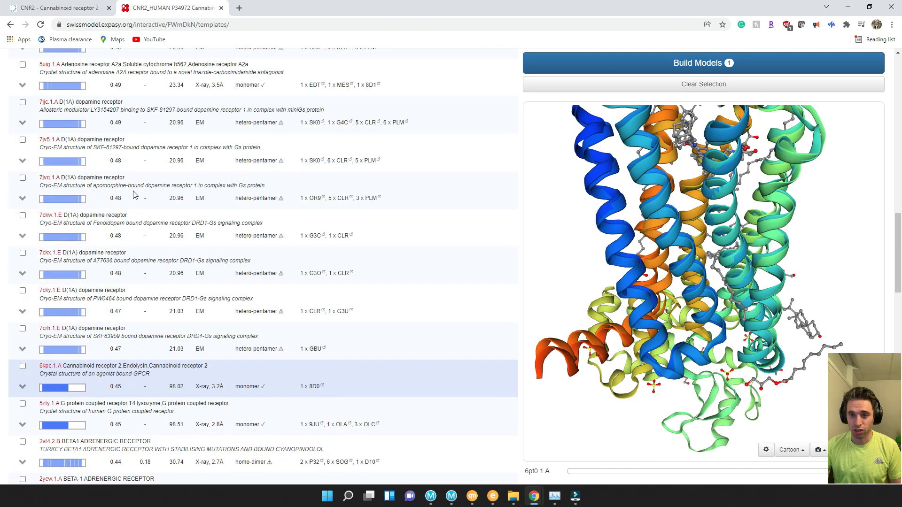
Step: Compare templates 6kpf.1.D and the third-listed 6pt0.1.A with the first template in the 3D view, leaving only the first selected
{"action": "scroll", "coordinate": [150, 196], "scroll_direction": "up", "scroll_amount": 7}
{"action": "left_click", "coordinate": [22, 250]}
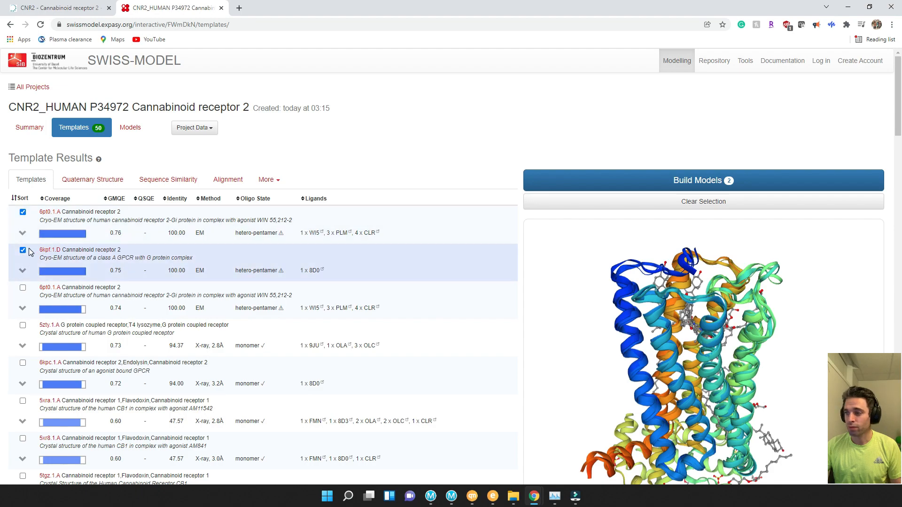
{"action": "scroll", "coordinate": [678, 285], "scroll_direction": "up", "scroll_amount": 5}
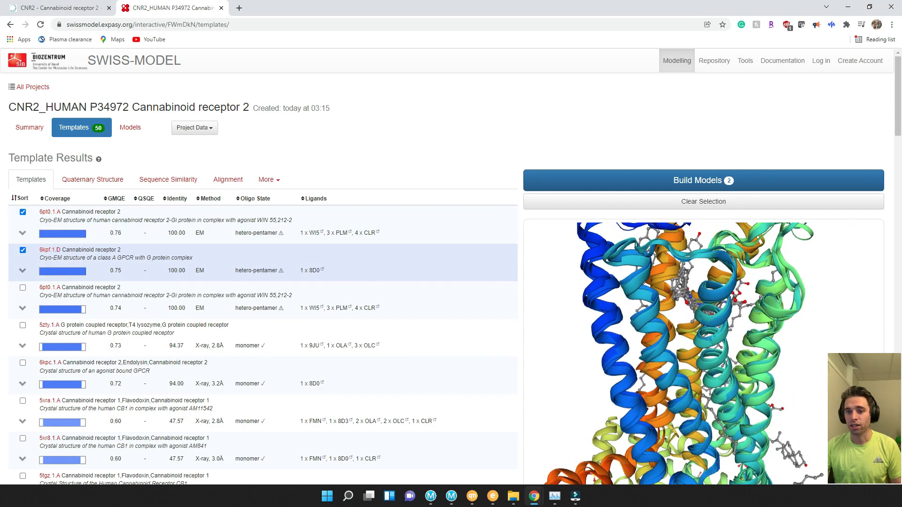
{"action": "left_click", "coordinate": [23, 288]}
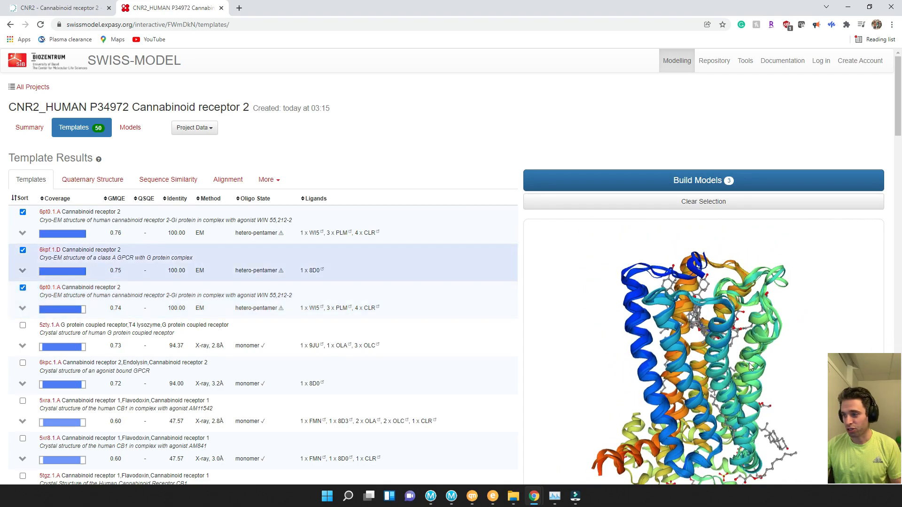
{"action": "scroll", "coordinate": [744, 363], "scroll_direction": "up", "scroll_amount": 5}
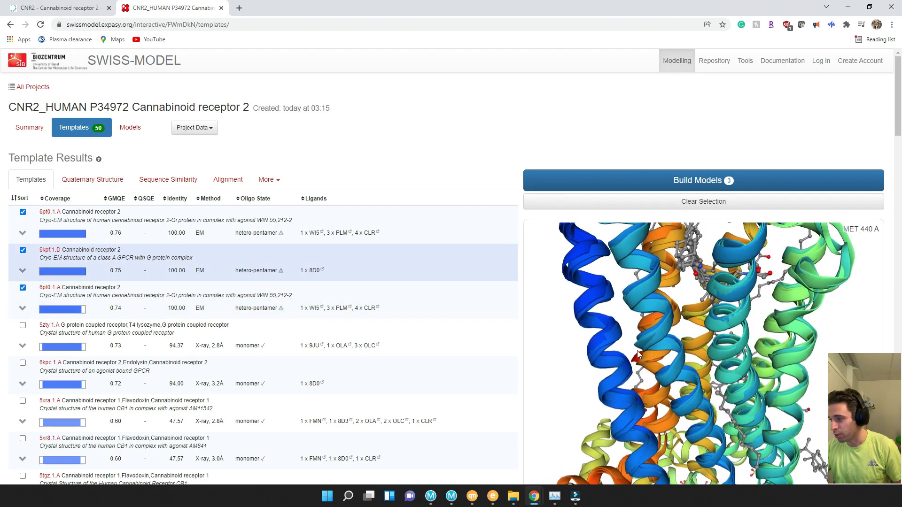
{"action": "left_click_drag", "start_coordinate": [633, 347], "coordinate": [624, 334]}
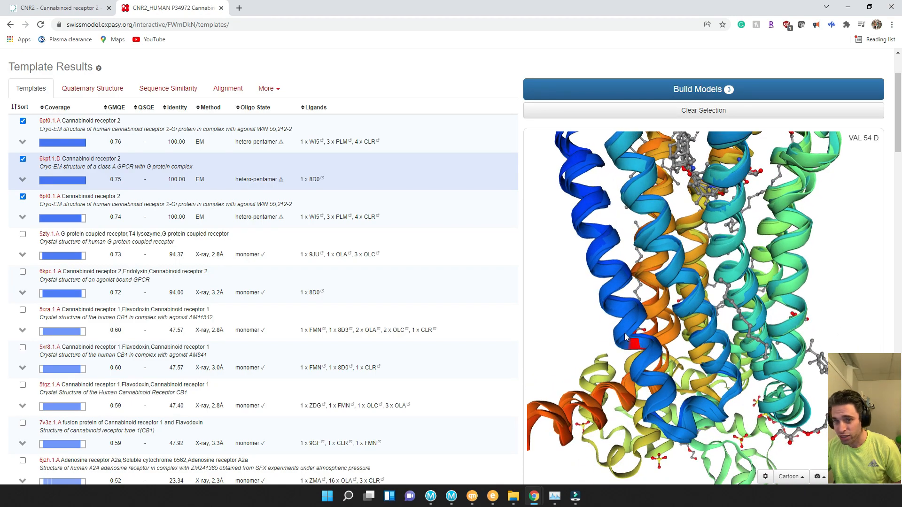
{"action": "left_click", "coordinate": [22, 197]}
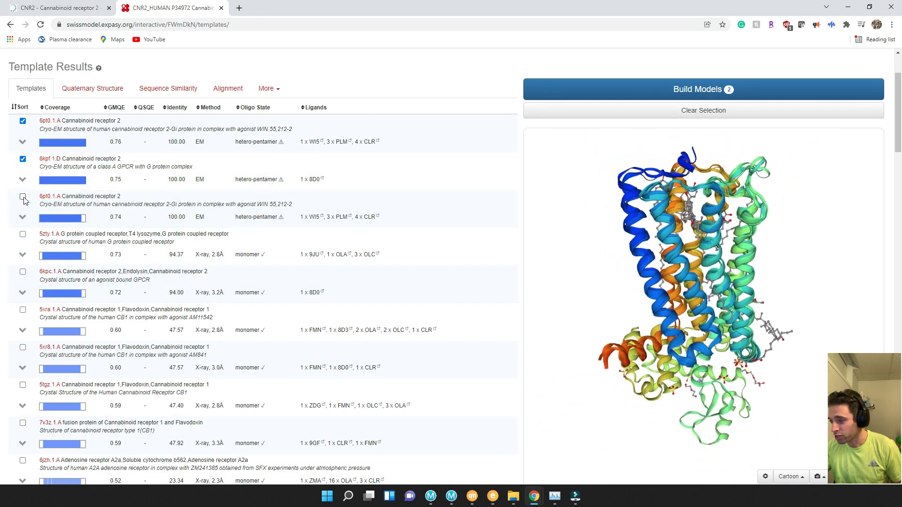
{"action": "left_click", "coordinate": [22, 159]}
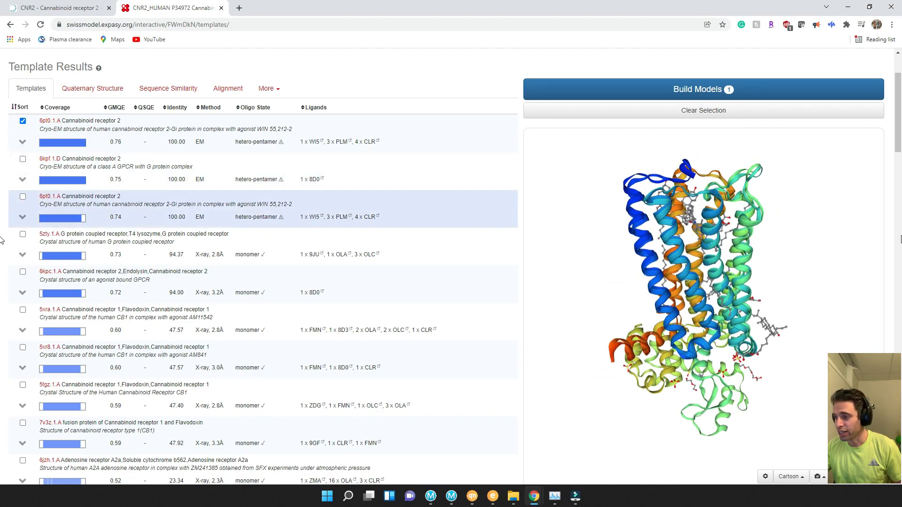
Step: Build a homology model from the top-listed template 6pt0.1.A
{"action": "scroll", "coordinate": [80, 202], "scroll_direction": "up", "scroll_amount": 2}
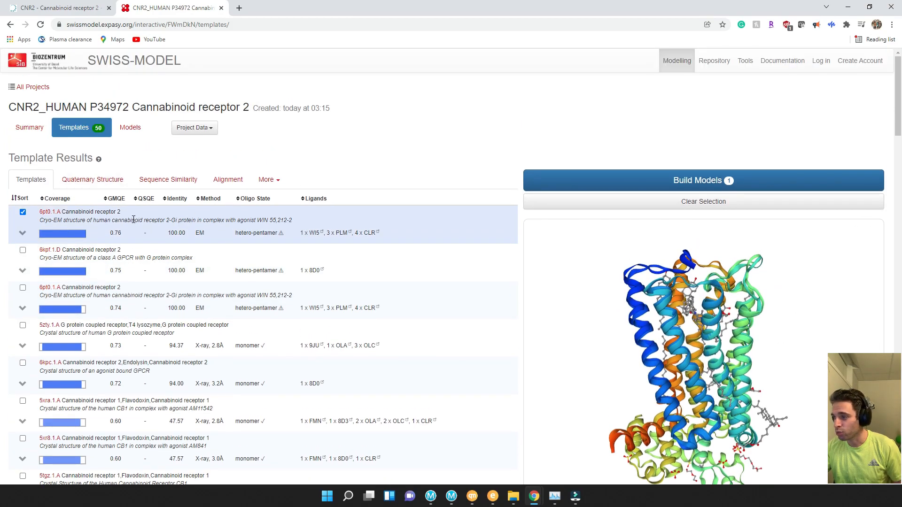
{"action": "scroll", "coordinate": [133, 220], "scroll_direction": "down", "scroll_amount": 5}
{"action": "scroll", "coordinate": [166, 279], "scroll_direction": "up", "scroll_amount": 5}
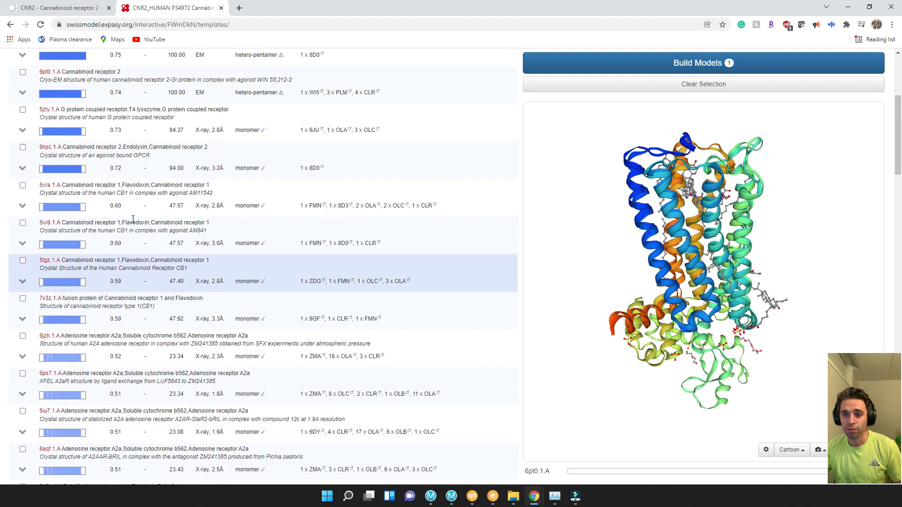
{"action": "left_click", "coordinate": [135, 229]}
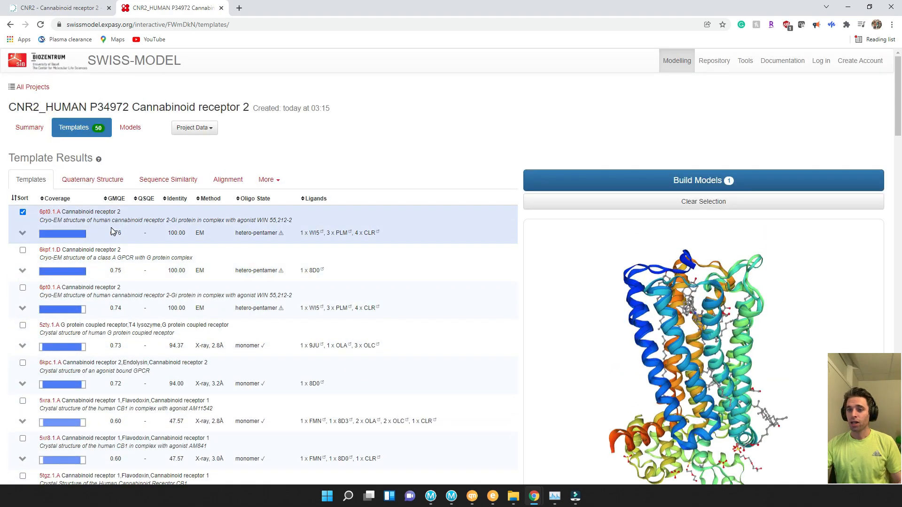
{"action": "left_click", "coordinate": [690, 182]}
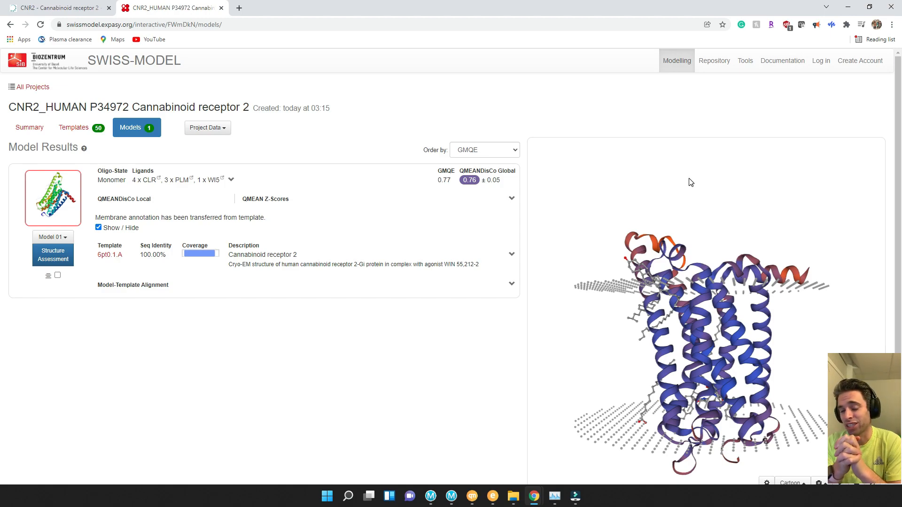
Step: Examine the built receptor model from several sides, looking at how its helices and lipids sit between the two membrane planes
{"action": "scroll", "coordinate": [857, 333], "scroll_direction": "down", "scroll_amount": 1}
{"action": "left_click_drag", "start_coordinate": [813, 379], "coordinate": [783, 313]}
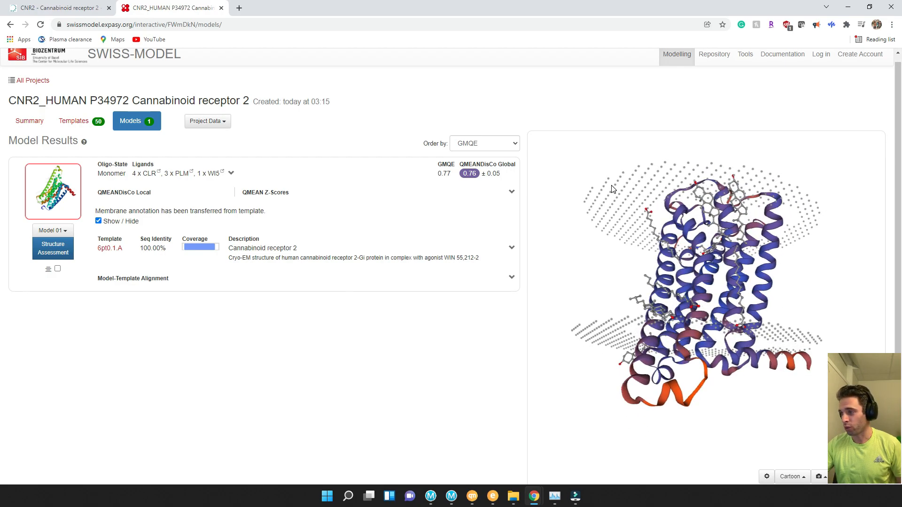
{"action": "left_click_drag", "start_coordinate": [634, 212], "coordinate": [652, 208]}
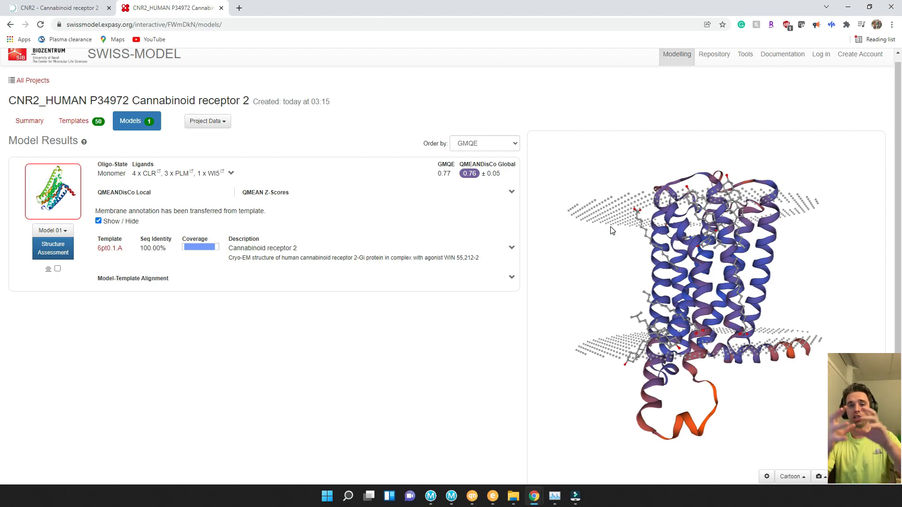
{"action": "mouse_move", "coordinate": [623, 227]}
{"action": "left_mouse_down"}
{"action": "mouse_move", "coordinate": [617, 233]}
{"action": "mouse_move", "coordinate": [625, 229]}
{"action": "left_mouse_up"}
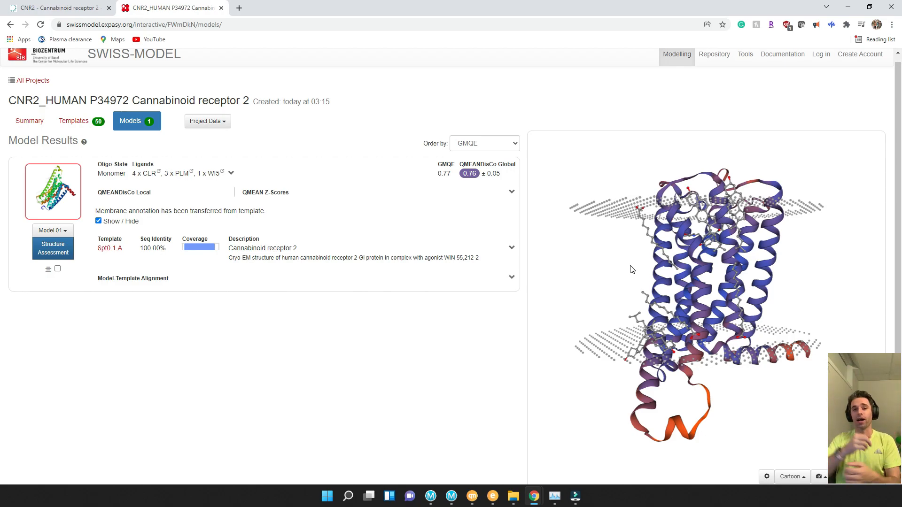
{"action": "left_click_drag", "start_coordinate": [842, 259], "coordinate": [723, 250]}
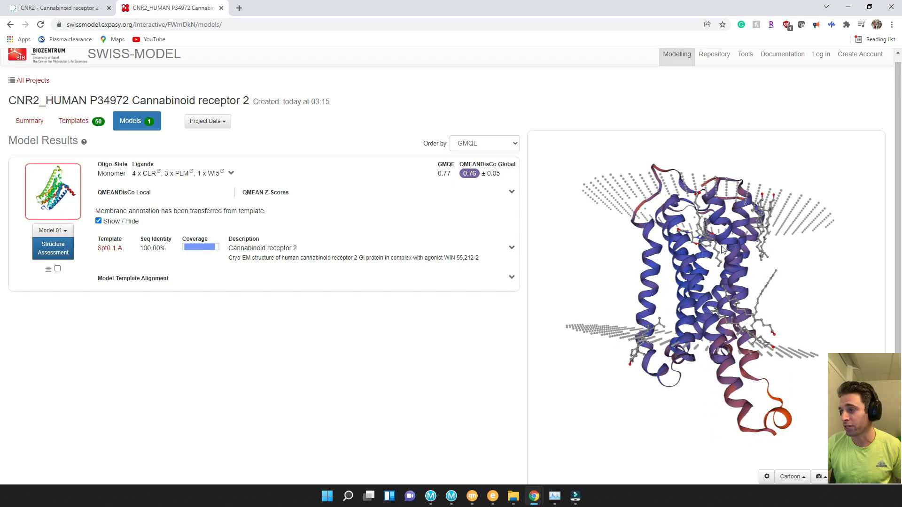
{"action": "left_click_drag", "start_coordinate": [775, 221], "coordinate": [764, 244]}
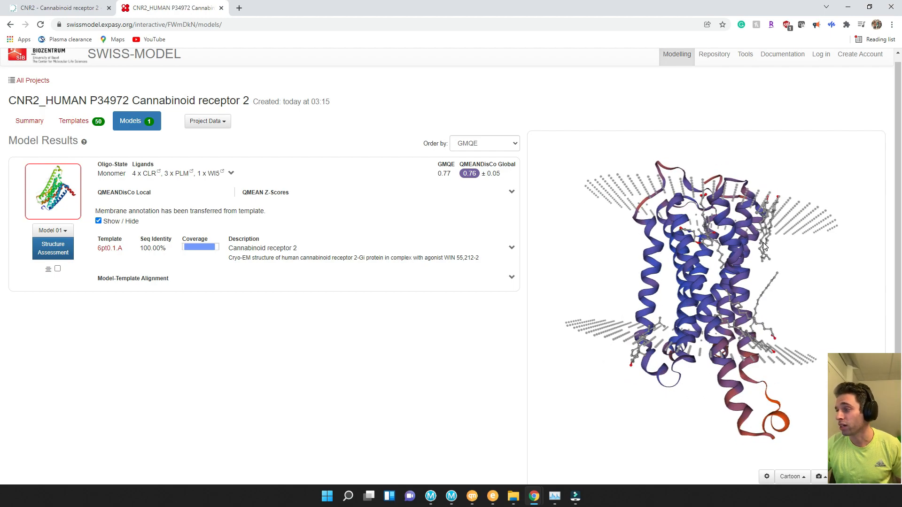
Step: Examine the model's ligand pocket and the red and orange terminal helix and loop regions relative to the membrane planes
{"action": "left_click_drag", "start_coordinate": [784, 247], "coordinate": [703, 236]}
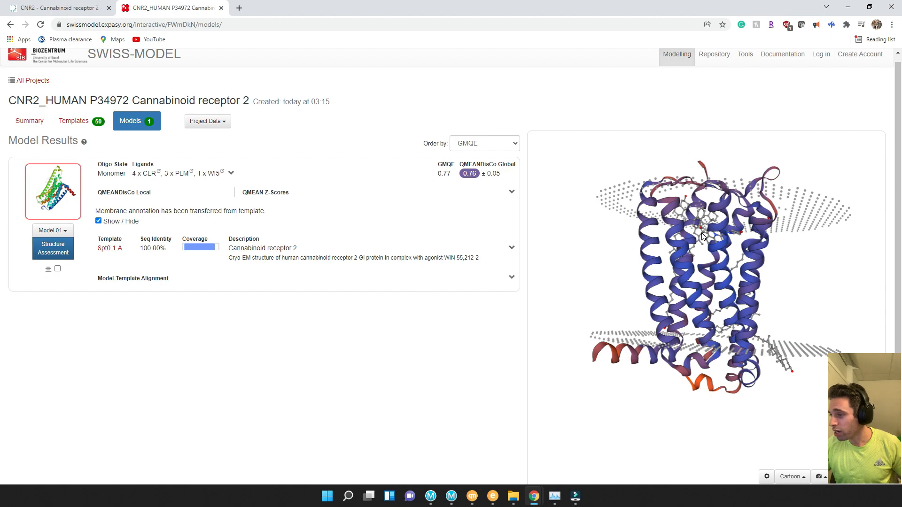
{"action": "left_click_drag", "start_coordinate": [730, 259], "coordinate": [791, 287]}
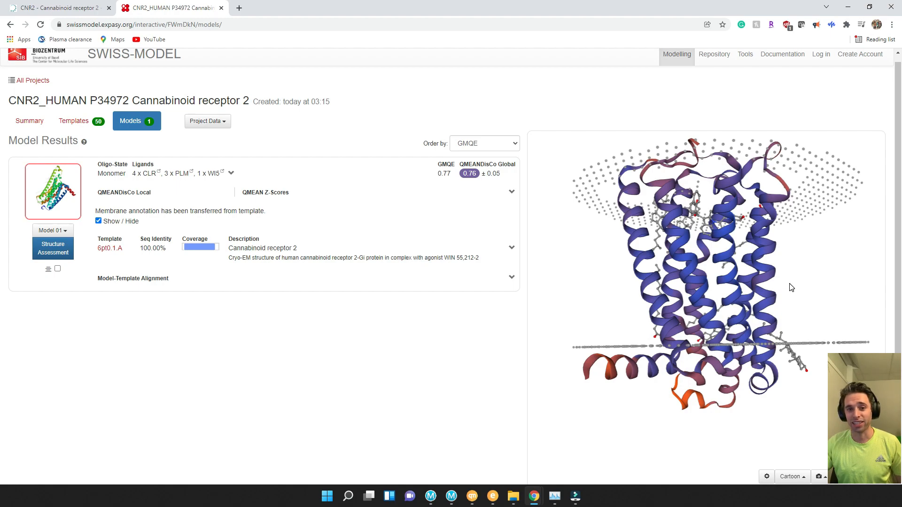
{"action": "left_click_drag", "start_coordinate": [791, 288], "coordinate": [789, 285]}
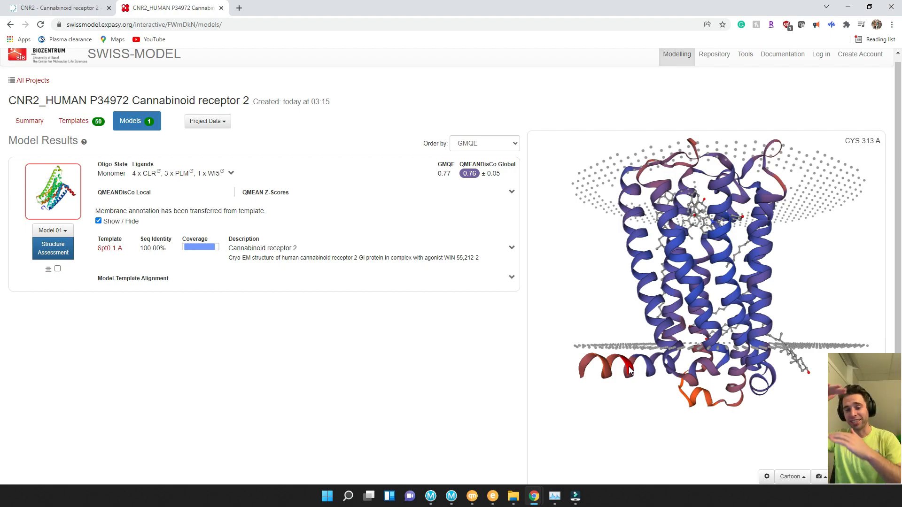
{"action": "left_click_drag", "start_coordinate": [658, 323], "coordinate": [684, 212]}
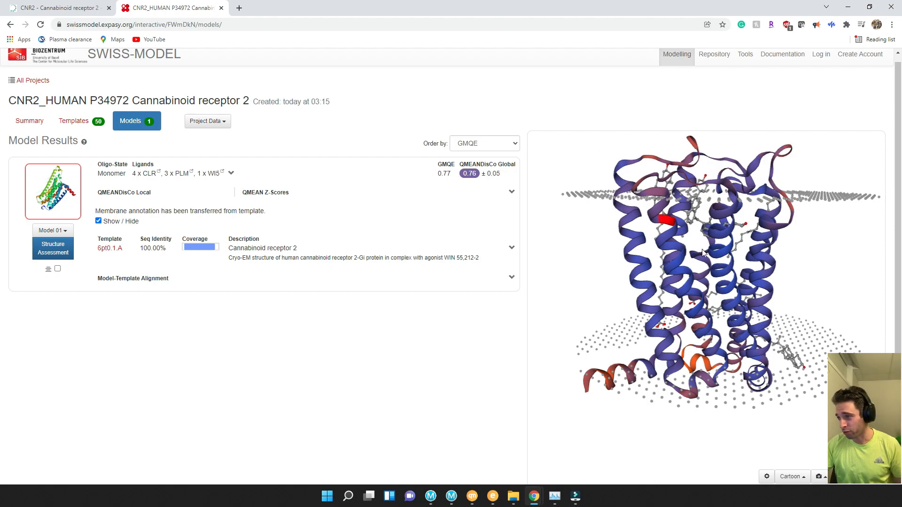
{"action": "left_click_drag", "start_coordinate": [784, 311], "coordinate": [790, 288]}
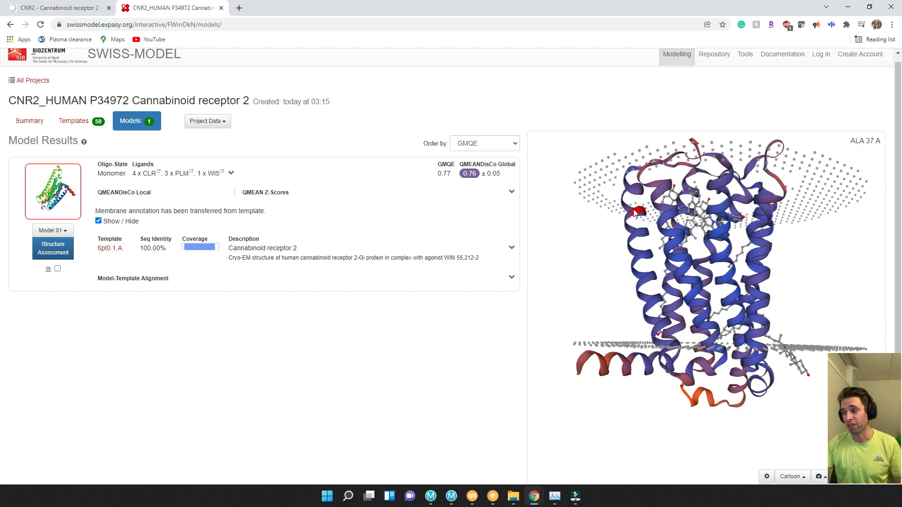
{"action": "left_click_drag", "start_coordinate": [841, 304], "coordinate": [827, 342]}
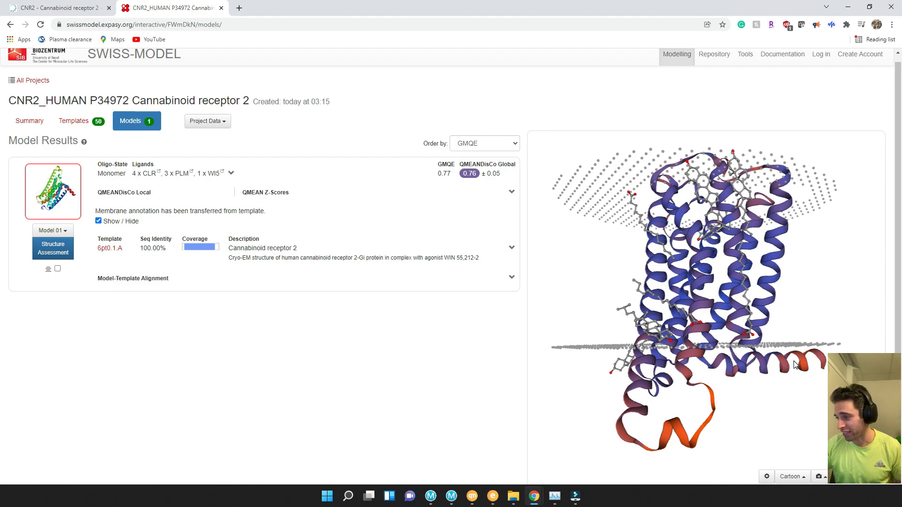
{"action": "left_click_drag", "start_coordinate": [782, 363], "coordinate": [724, 363]}
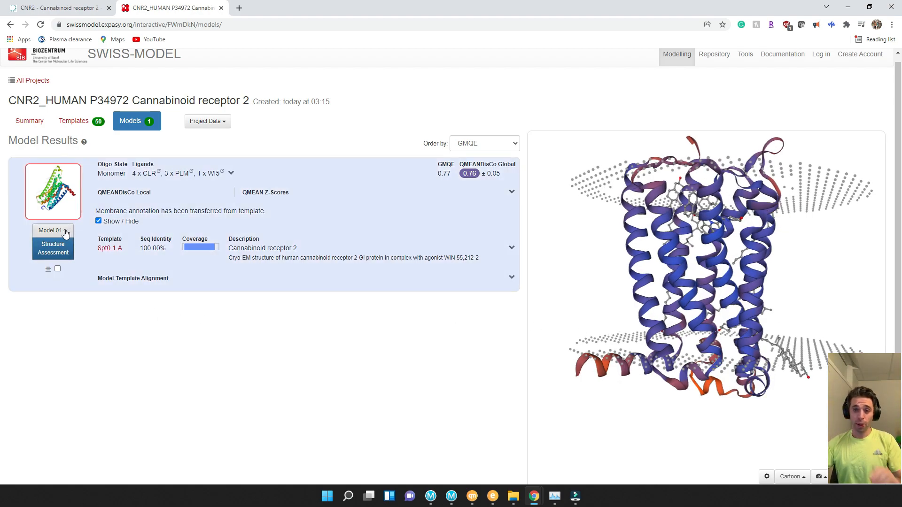
Step: Download Model 01 in PDB format
{"action": "left_click", "coordinate": [67, 230]}
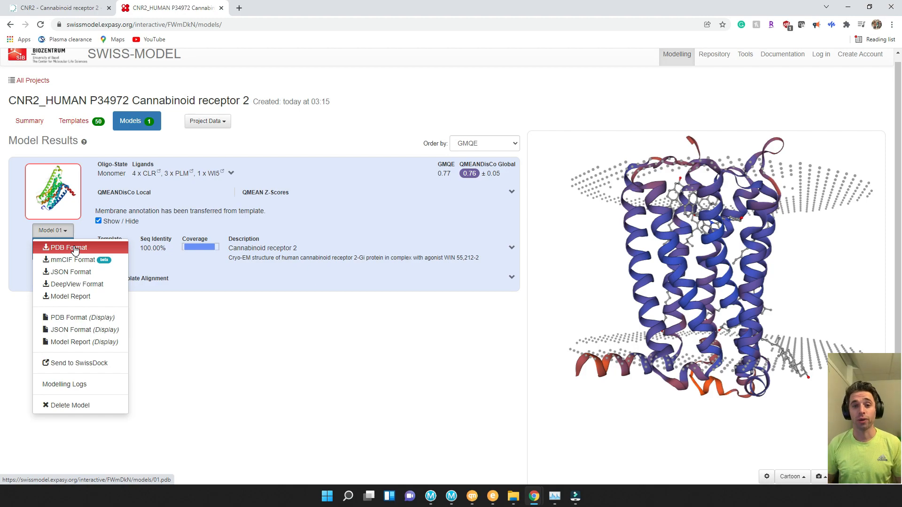
{"action": "left_click", "coordinate": [74, 248]}
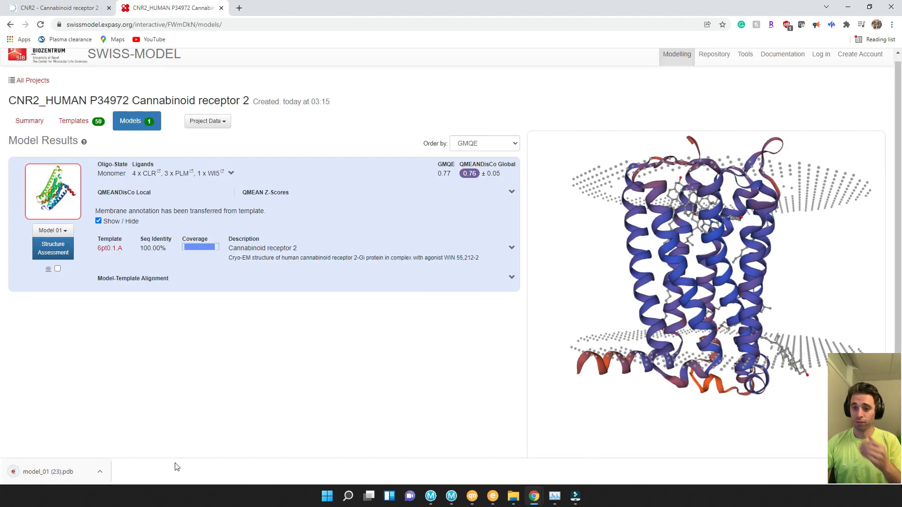
Step: Launch Maestro 12.9 and enlarge its window to fill the screen
{"action": "left_click", "coordinate": [352, 496]}
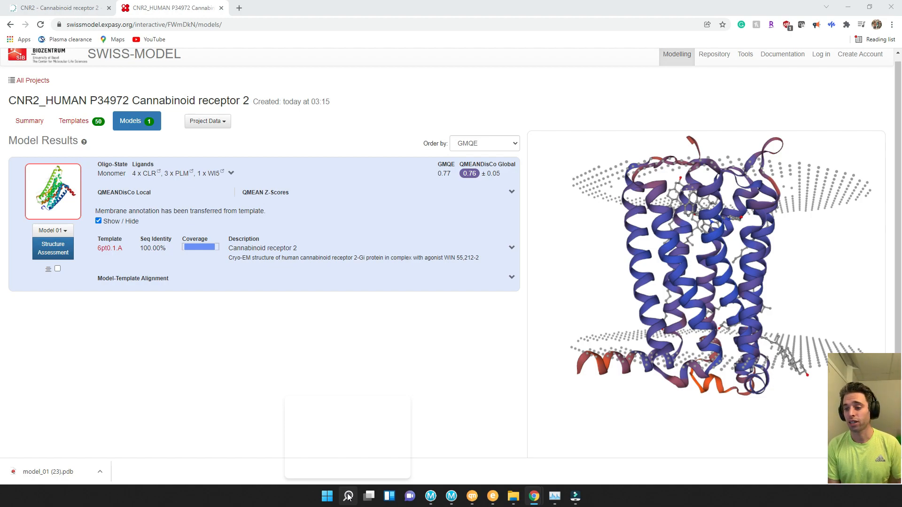
{"action": "left_click", "coordinate": [348, 496]}
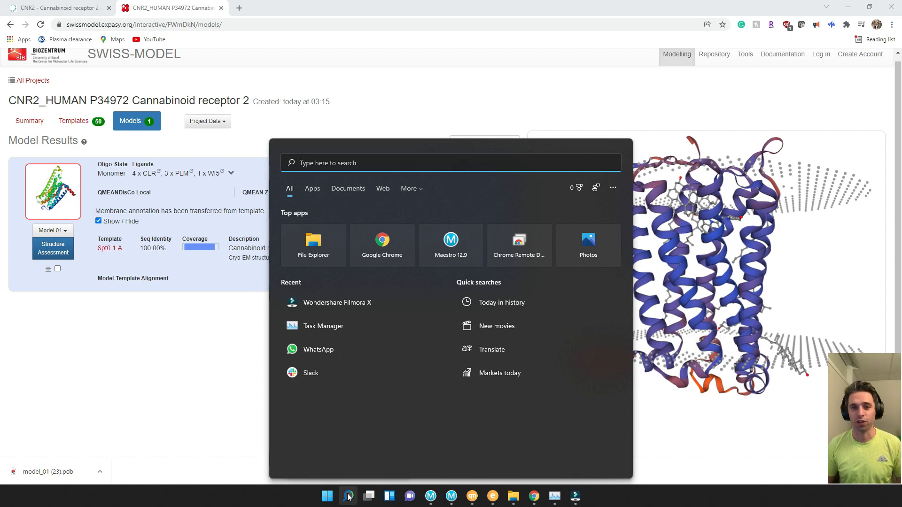
{"action": "left_click", "coordinate": [458, 252]}
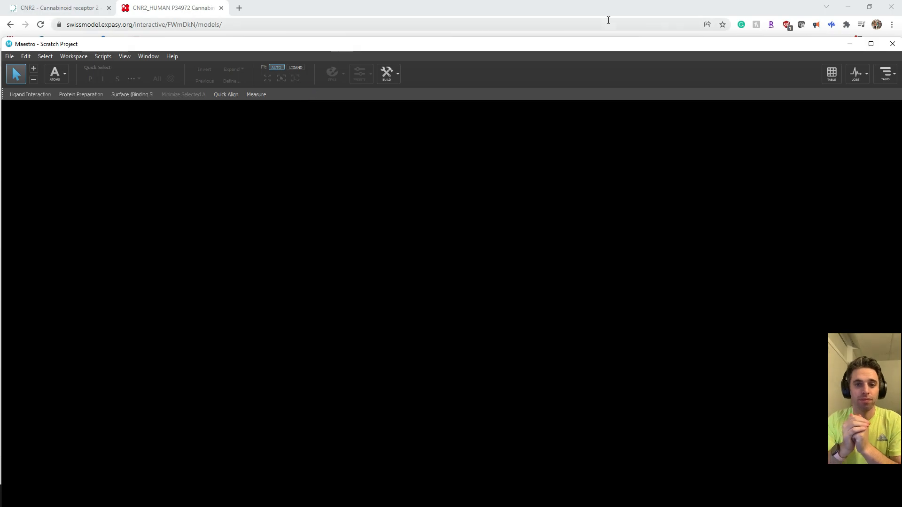
{"action": "left_click", "coordinate": [871, 45]}
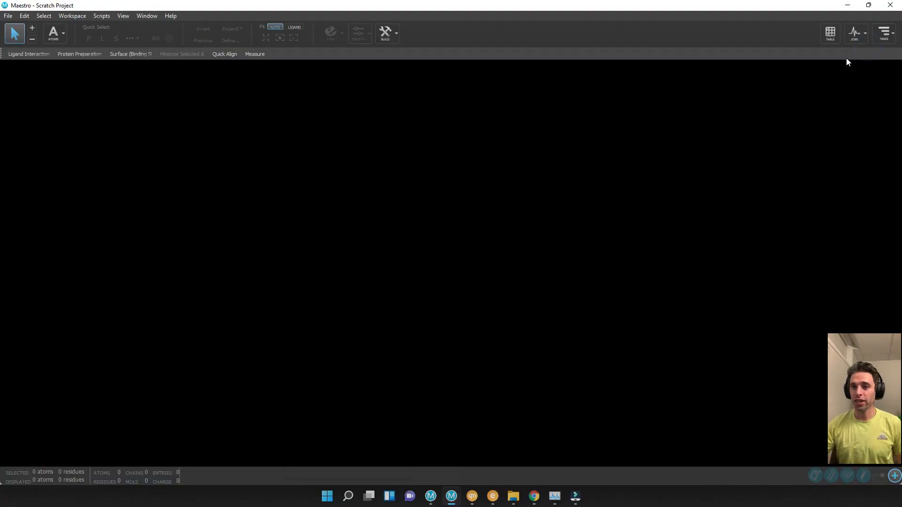
Step: Import the downloaded model_01 (23).pdb from the Chrome window into the Maestro workspace and view the structure upright
{"action": "left_click", "coordinate": [535, 496]}
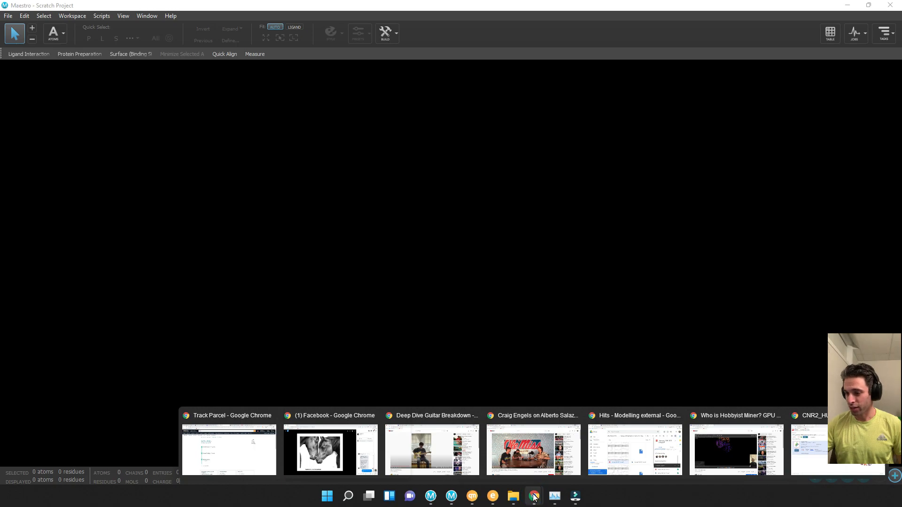
{"action": "left_click", "coordinate": [801, 451]}
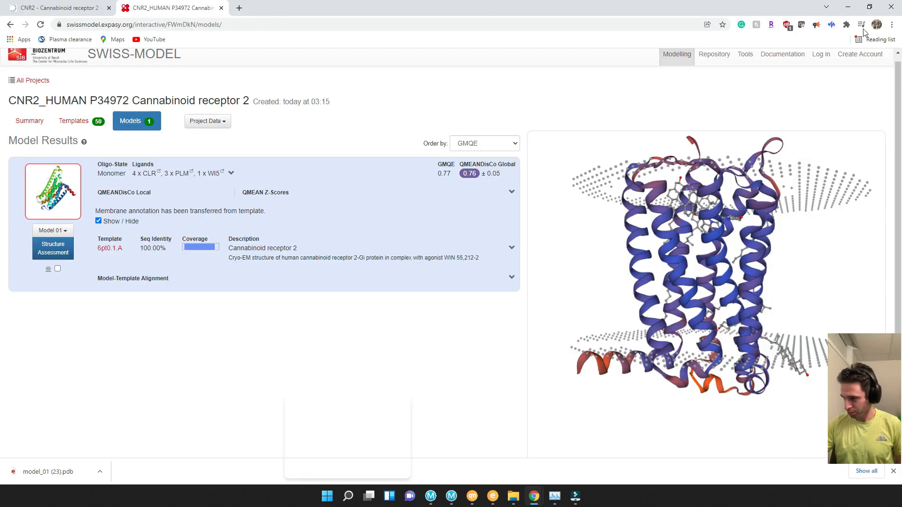
{"action": "left_click", "coordinate": [869, 7]}
{"action": "left_click_drag", "start_coordinate": [445, 86], "coordinate": [332, 97]}
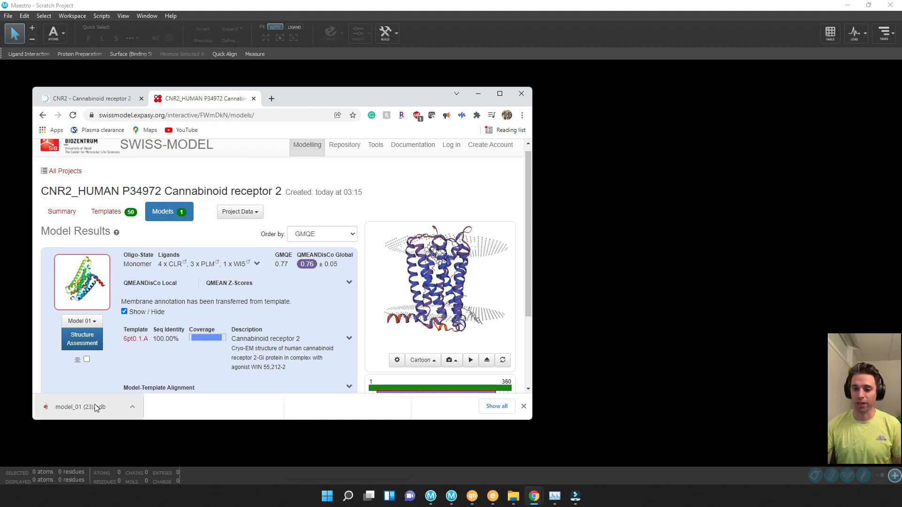
{"action": "left_click_drag", "start_coordinate": [87, 408], "coordinate": [612, 325]}
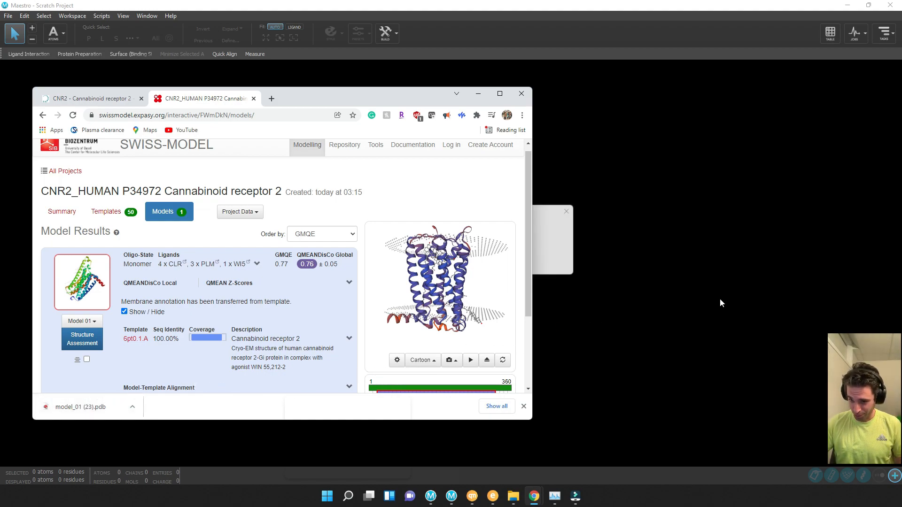
{"action": "left_click", "coordinate": [478, 97]}
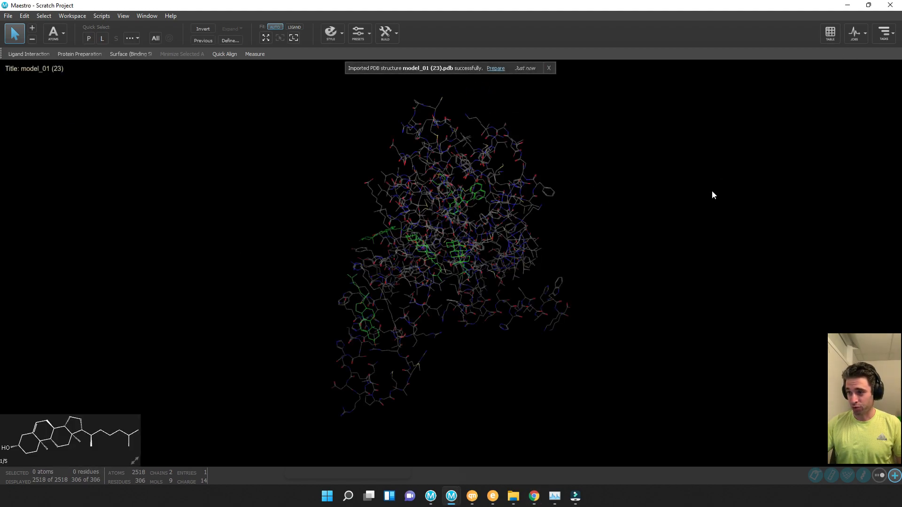
{"action": "middle_click_drag", "start_coordinate": [656, 237], "coordinate": [406, 204]}
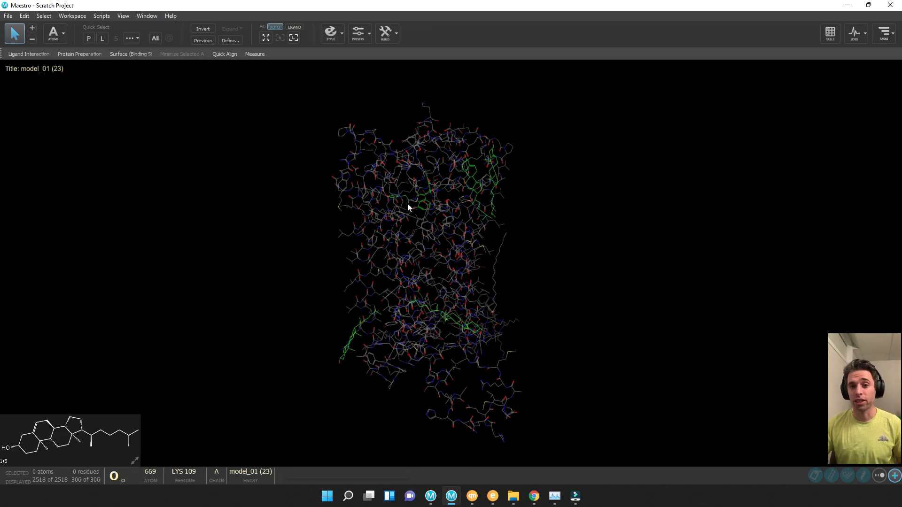
Step: Add ribbons to the whole receptor model and clear the atom selection
{"action": "middle_click_drag", "start_coordinate": [560, 217], "coordinate": [383, 228]}
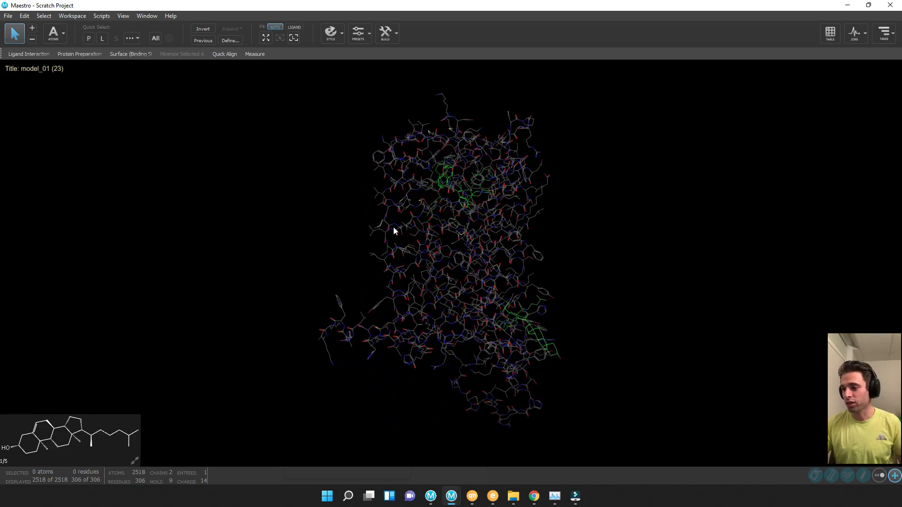
{"action": "middle_click_drag", "start_coordinate": [633, 219], "coordinate": [587, 225]}
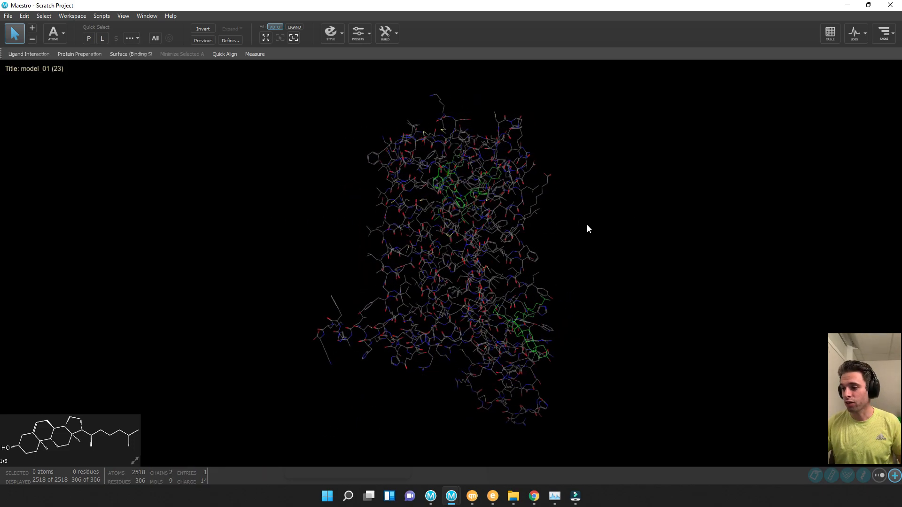
{"action": "left_click", "coordinate": [340, 36]}
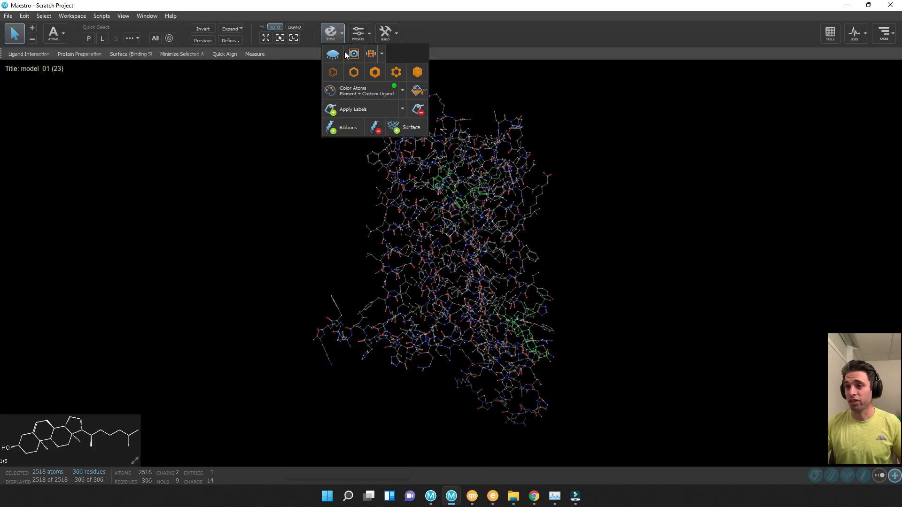
{"action": "left_click", "coordinate": [348, 128]}
{"action": "left_click", "coordinate": [622, 183]}
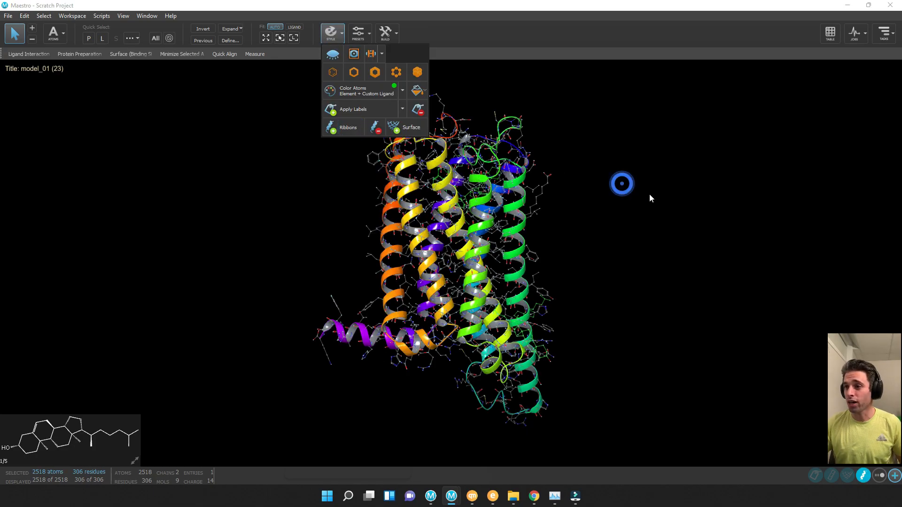
Step: Select all ligands in the model and render them as ball-and-stick
{"action": "middle_click_drag", "start_coordinate": [632, 198], "coordinate": [423, 215]}
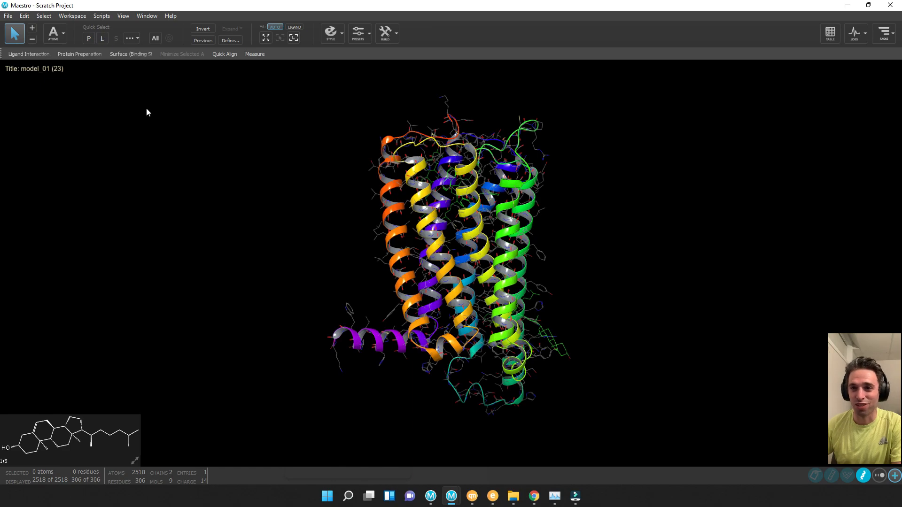
{"action": "middle_click_drag", "start_coordinate": [671, 162], "coordinate": [634, 180]}
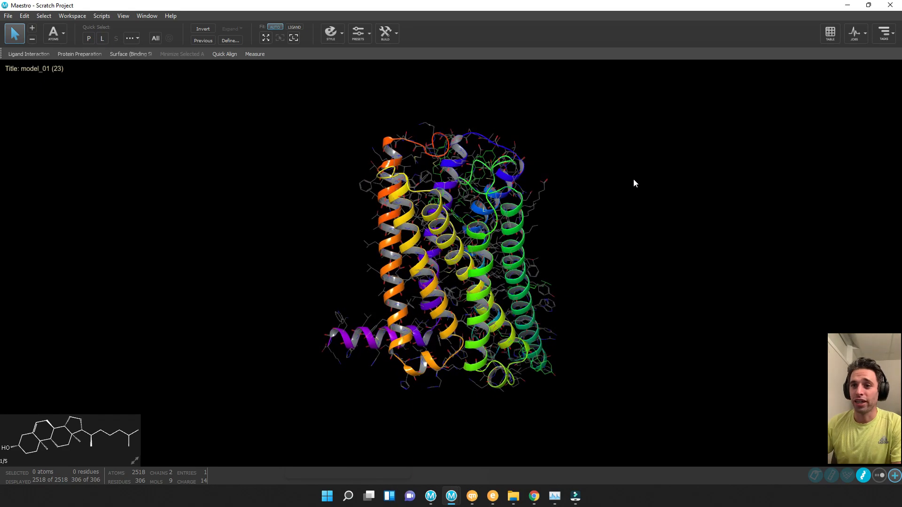
{"action": "left_click", "coordinate": [103, 40]}
{"action": "left_click", "coordinate": [332, 34]}
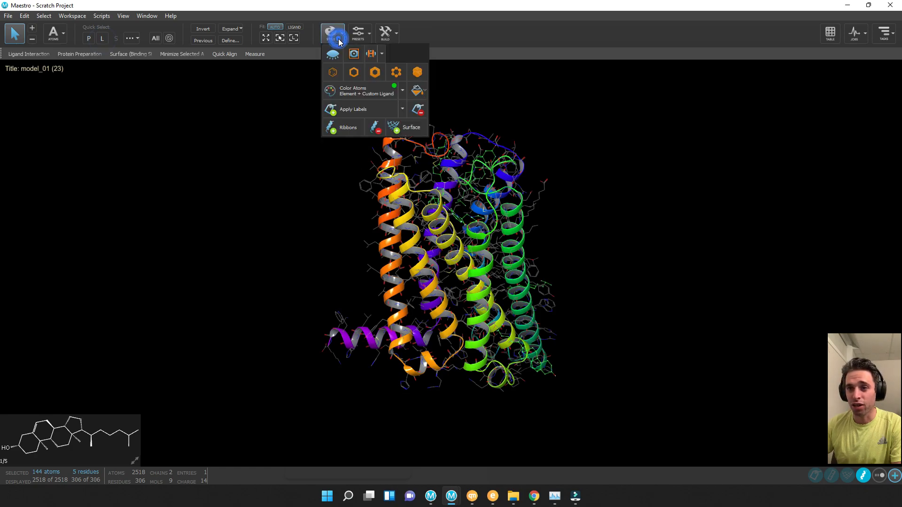
{"action": "left_click", "coordinate": [417, 73]}
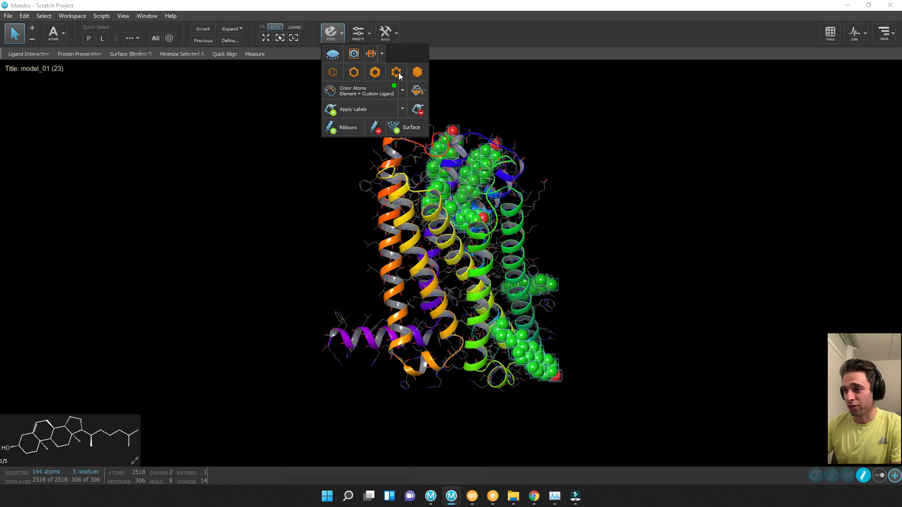
{"action": "left_click", "coordinate": [398, 72]}
{"action": "left_click", "coordinate": [604, 165]}
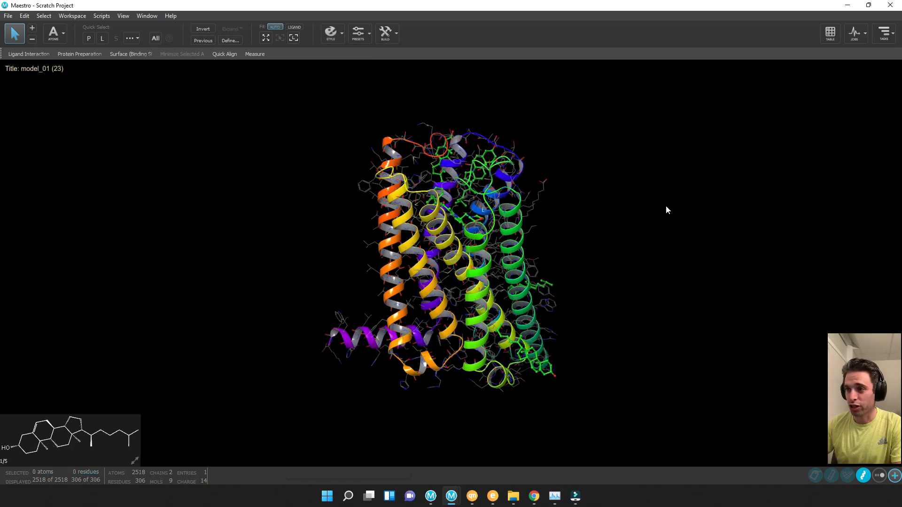
Step: Examine the ligands one by one, from the drug-like ligand in the pocket to the cholesterols outside the helices
{"action": "middle_click_drag", "start_coordinate": [666, 209], "coordinate": [647, 207]}
{"action": "left_click", "coordinate": [295, 38]}
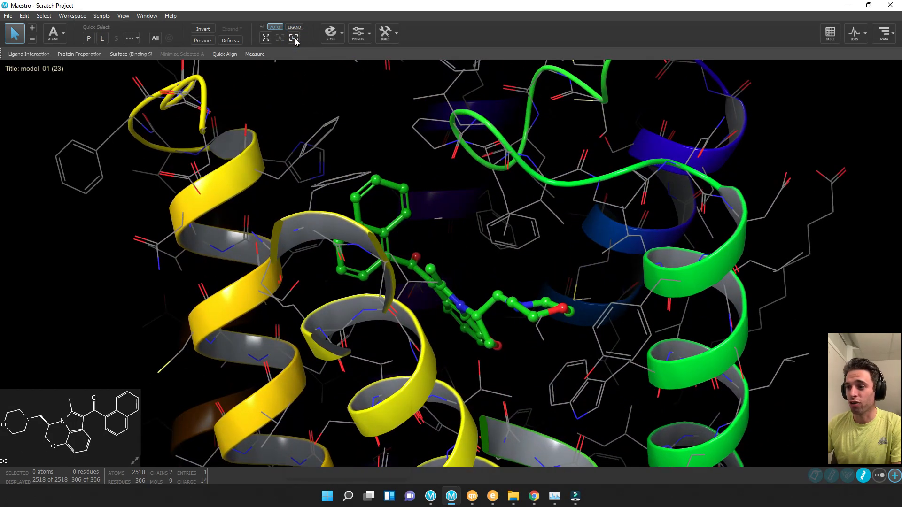
{"action": "mouse_move", "coordinate": [496, 263]}
{"action": "middle_mouse_down"}
{"action": "mouse_move", "coordinate": [486, 285]}
{"action": "mouse_move", "coordinate": [503, 293]}
{"action": "mouse_move", "coordinate": [493, 289]}
{"action": "mouse_move", "coordinate": [506, 278]}
{"action": "middle_mouse_up"}
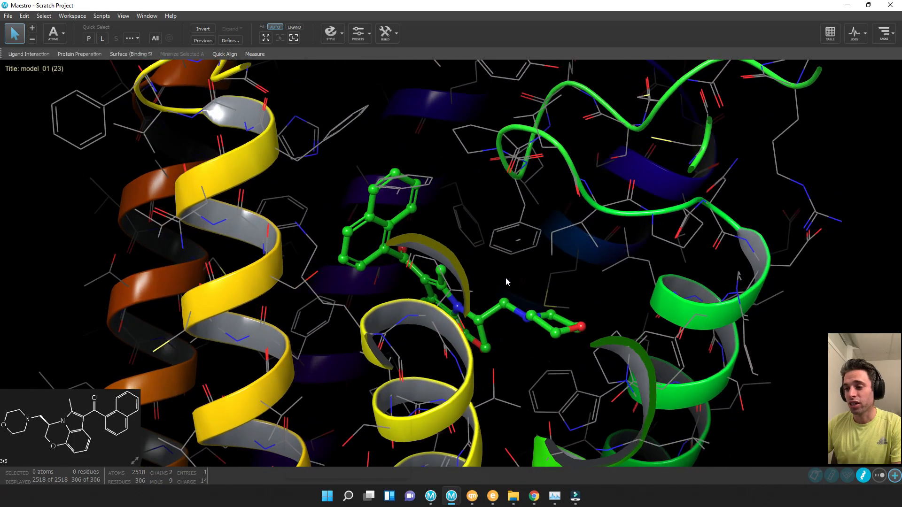
{"action": "left_click", "coordinate": [294, 38]}
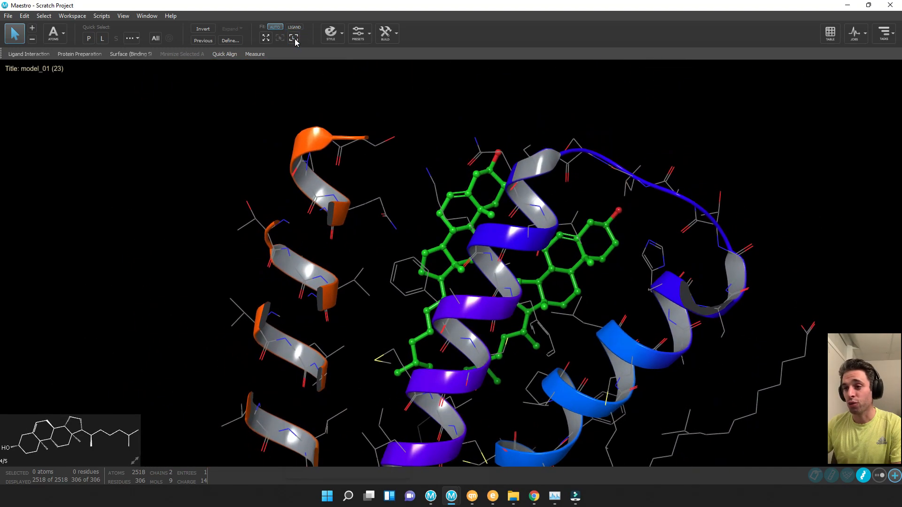
{"action": "middle_click_drag", "start_coordinate": [691, 229], "coordinate": [594, 233]}
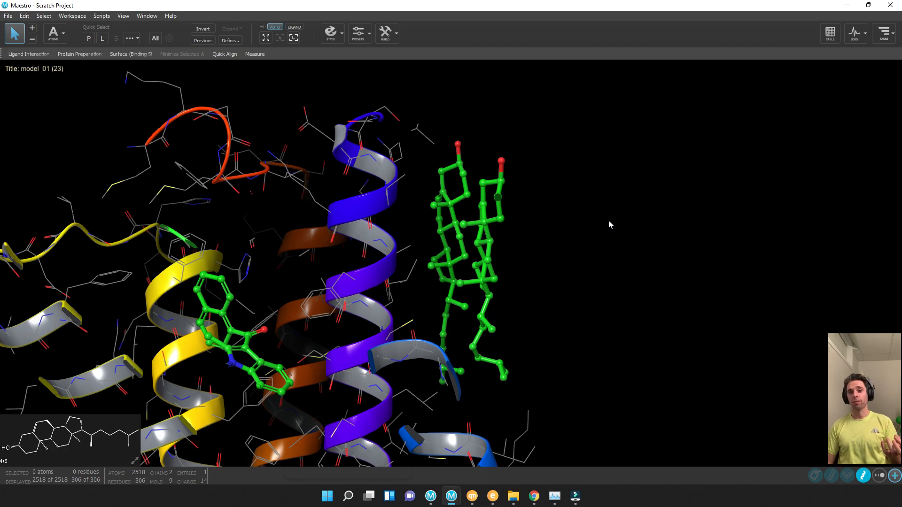
Step: Switch picking to whole residues and cut the two adjacent cholesterol molecules outside the upper purple and blue helices
{"action": "left_click", "coordinate": [62, 35]}
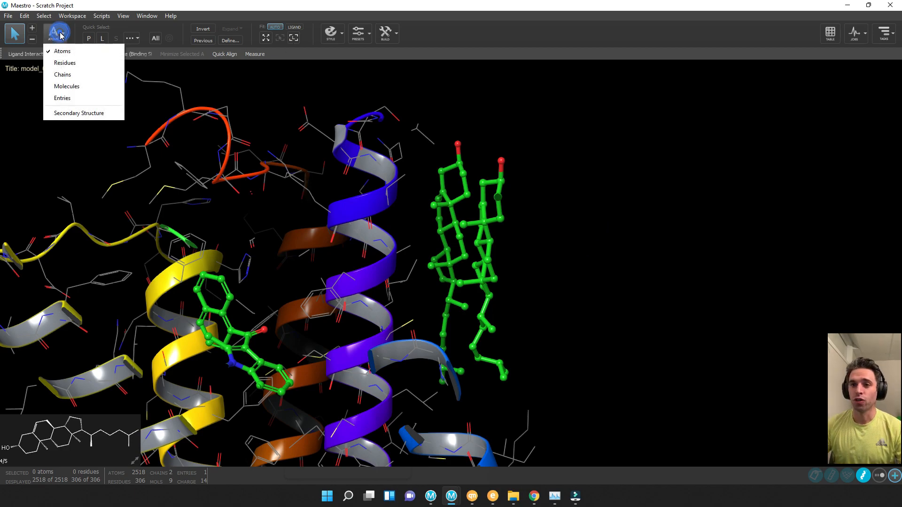
{"action": "left_click", "coordinate": [62, 63]}
{"action": "left_click", "coordinate": [489, 221]}
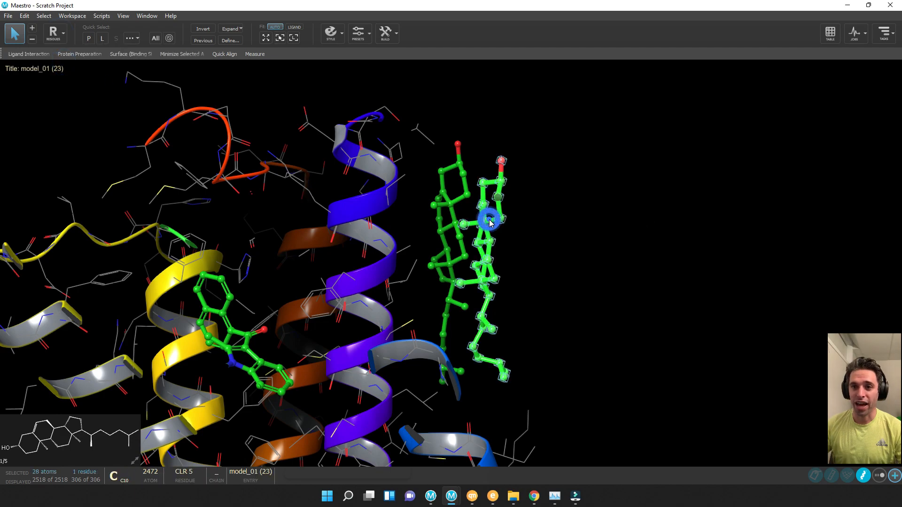
{"action": "left_click", "coordinate": [27, 17]}
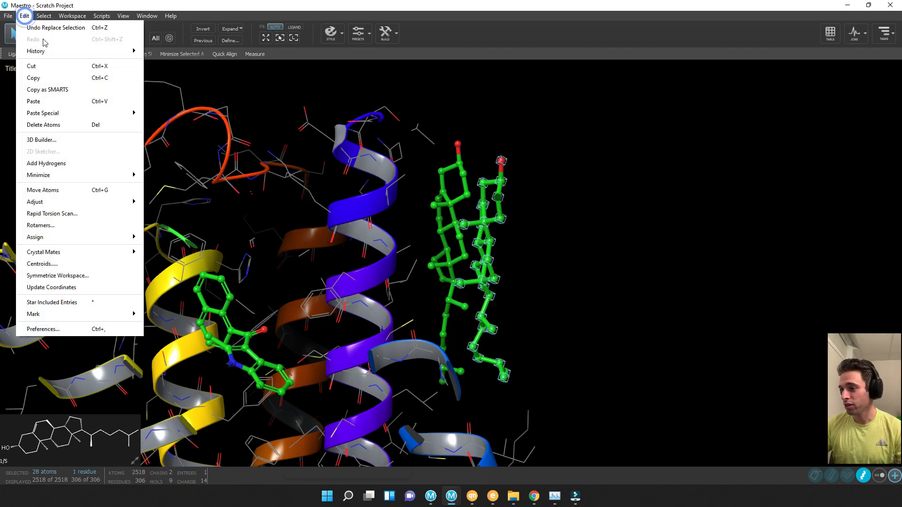
{"action": "left_click", "coordinate": [43, 65]}
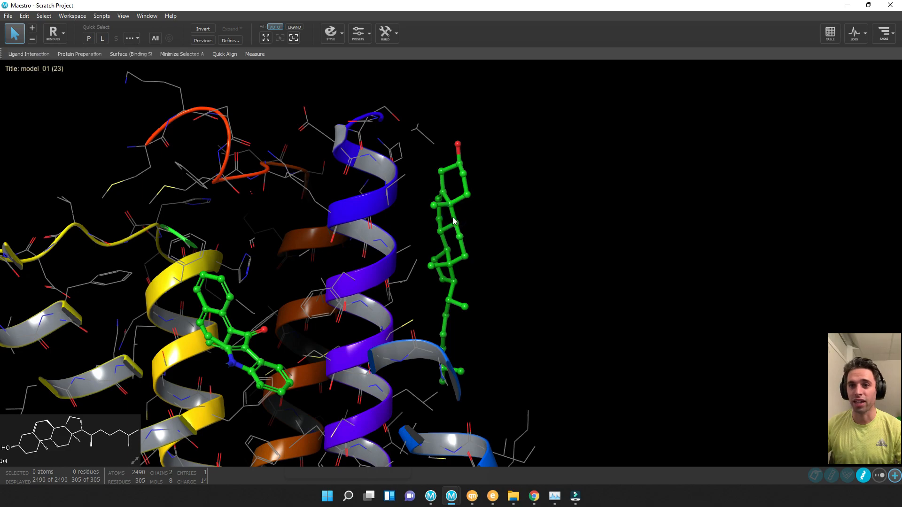
{"action": "left_click", "coordinate": [467, 195]}
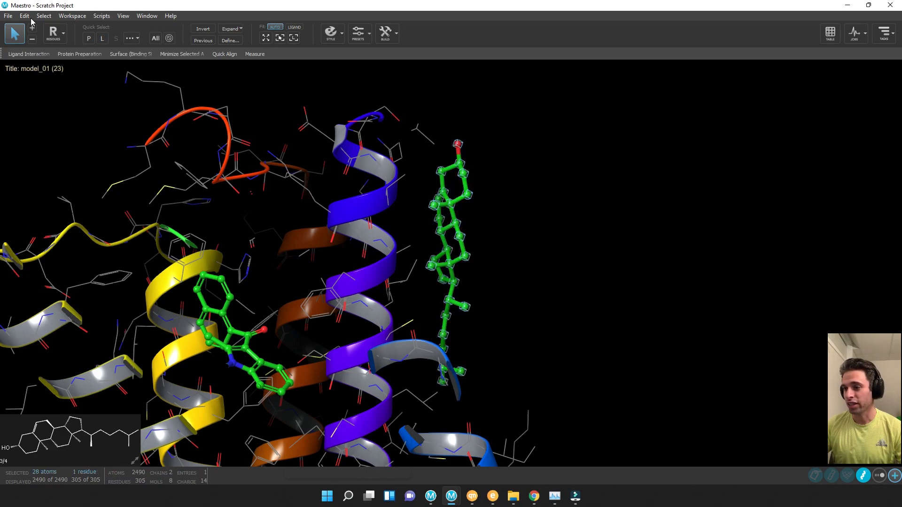
{"action": "left_click", "coordinate": [27, 17]}
{"action": "left_click", "coordinate": [52, 67]}
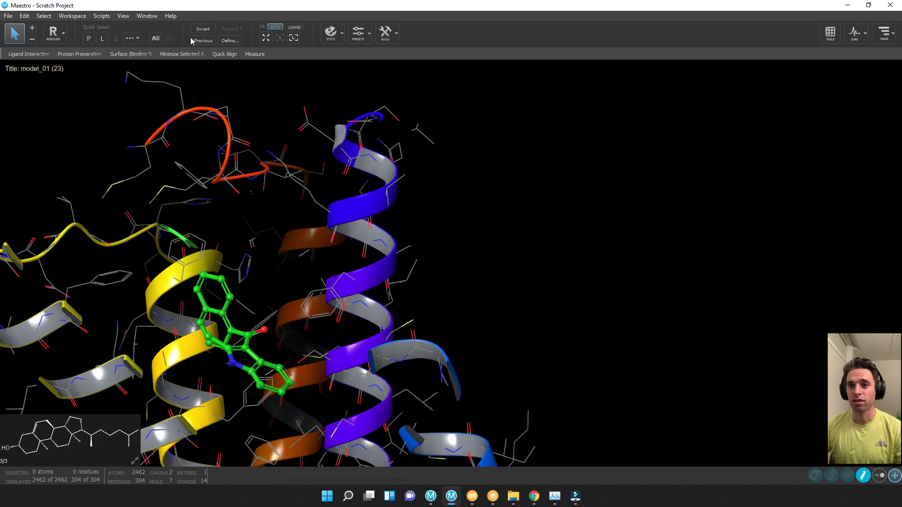
Step: Locate the cholesterol beside the yellow-green intracellular loop and cut it from the model
{"action": "left_click", "coordinate": [293, 38]}
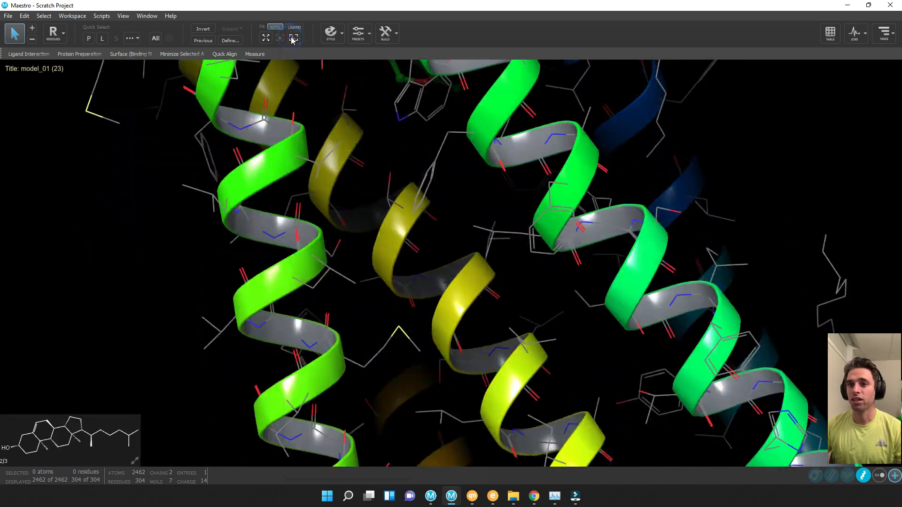
{"action": "left_click", "coordinate": [463, 293]}
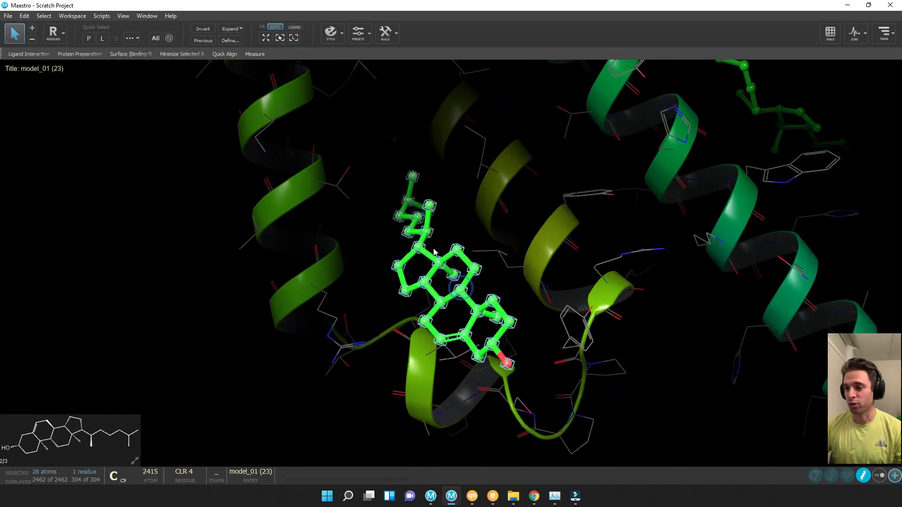
{"action": "left_click", "coordinate": [24, 16]}
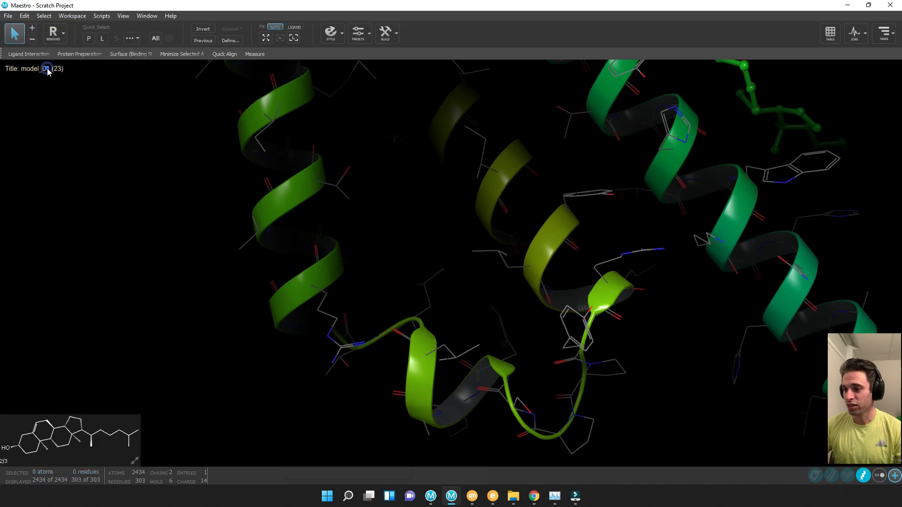
{"action": "left_click", "coordinate": [49, 66]}
Step: Cut the last cholesterol, beside the long green helix, keeping the ligand in the binding pocket
{"action": "left_click", "coordinate": [296, 40]}
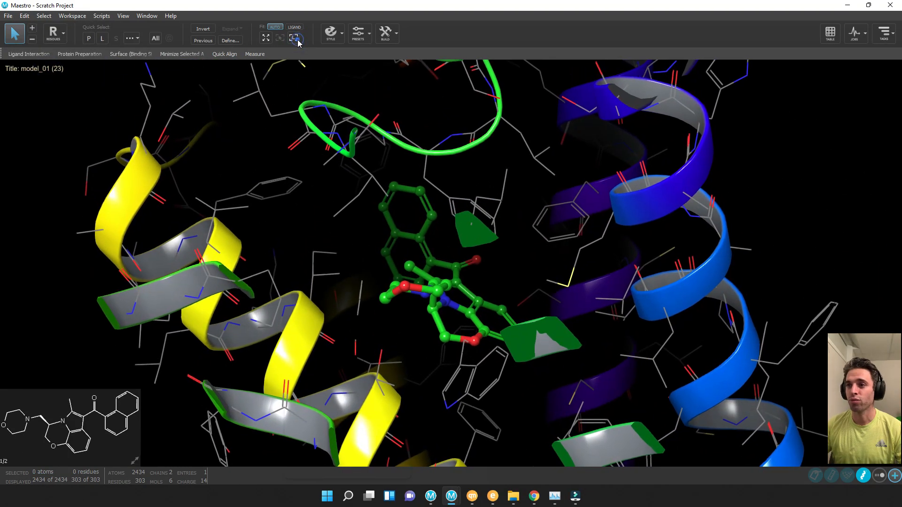
{"action": "left_click", "coordinate": [296, 39]}
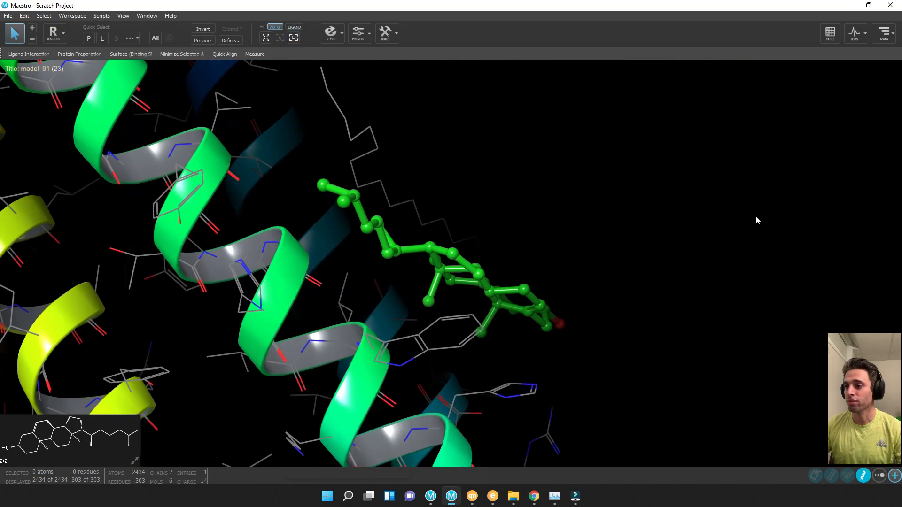
{"action": "middle_click_drag", "start_coordinate": [750, 221], "coordinate": [721, 259]}
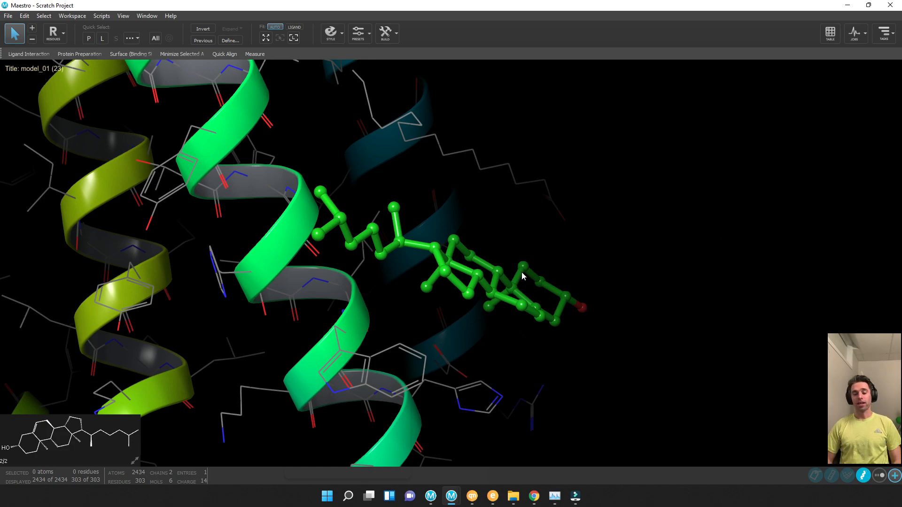
{"action": "left_click", "coordinate": [500, 274]}
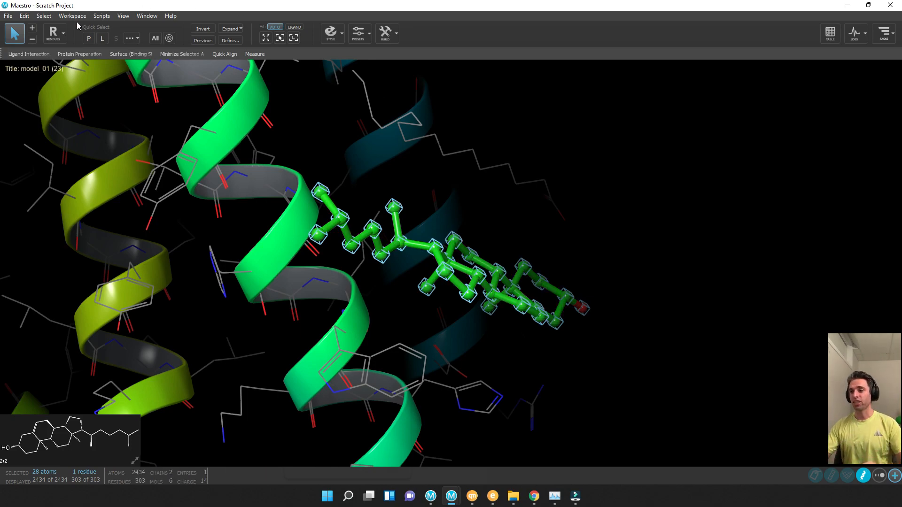
{"action": "left_click", "coordinate": [25, 16]}
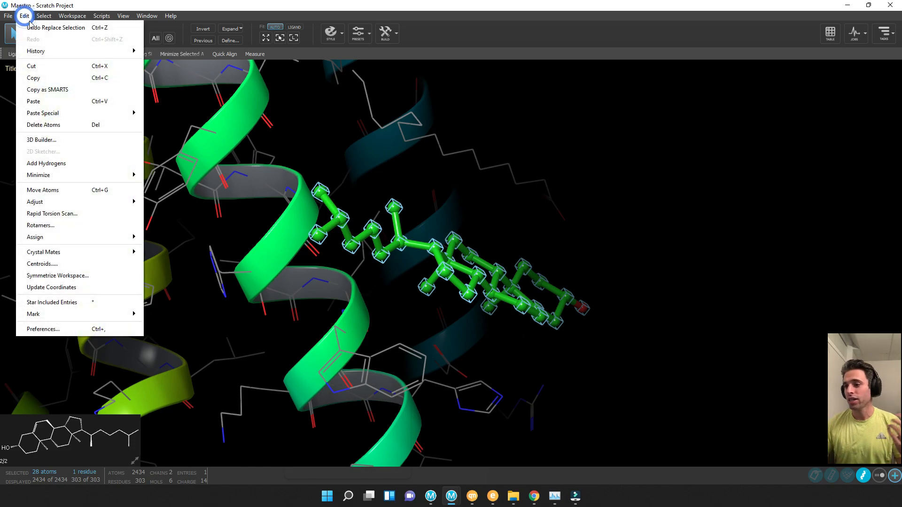
{"action": "left_click", "coordinate": [49, 67]}
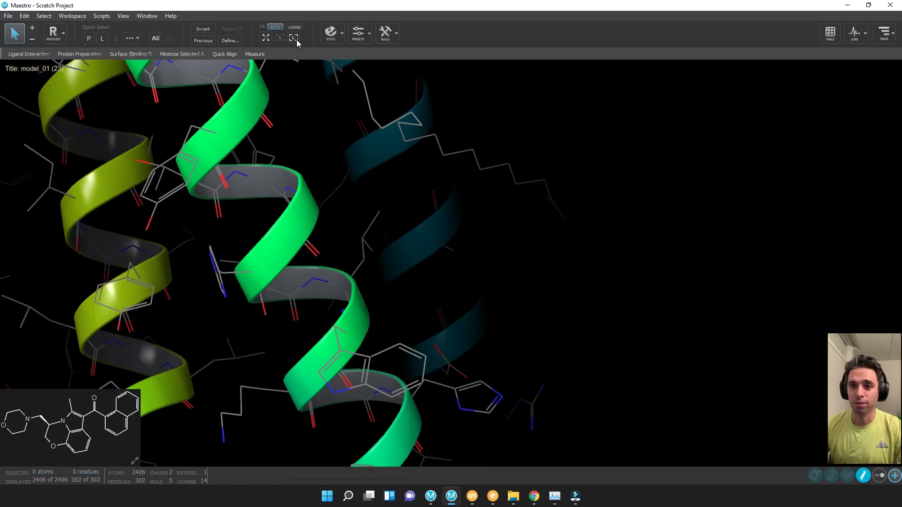
Step: Fit the whole cleaned receptor in view, open the Protein Preparation Wizard and show its Refine settings
{"action": "left_click", "coordinate": [294, 38]}
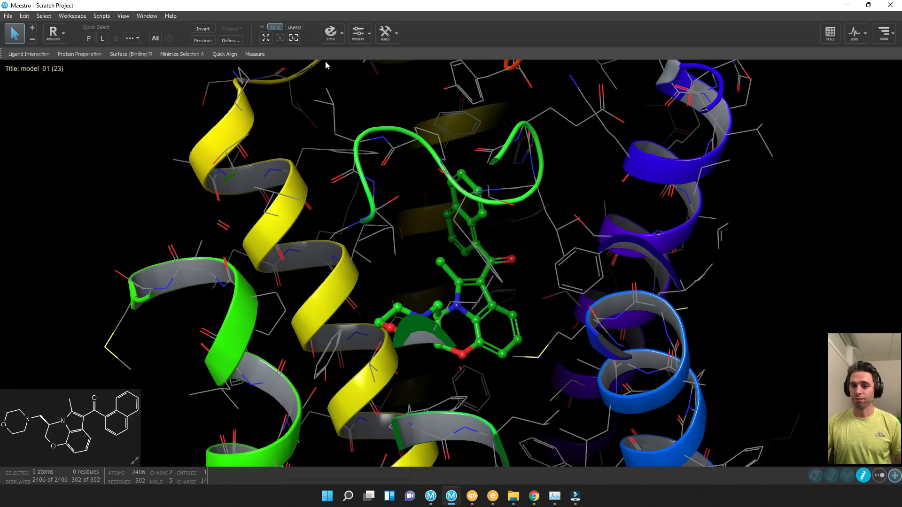
{"action": "left_click", "coordinate": [266, 39]}
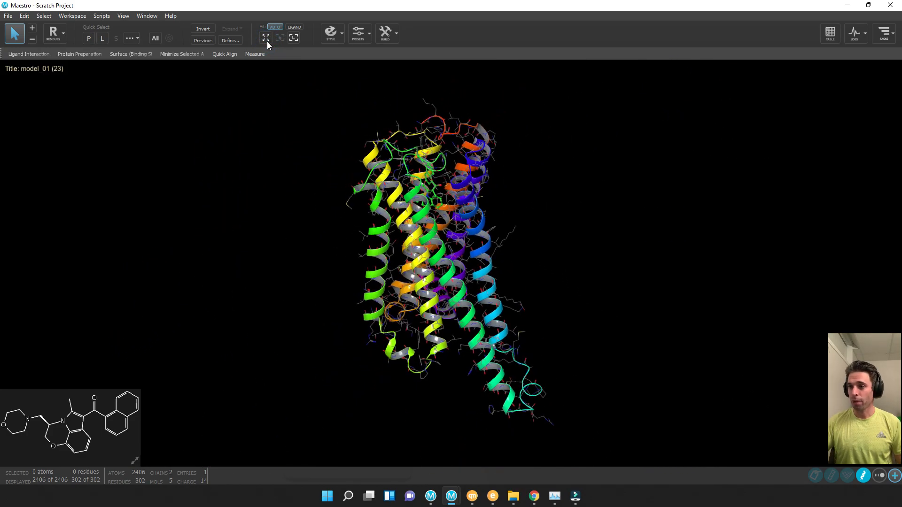
{"action": "middle_click_drag", "start_coordinate": [543, 195], "coordinate": [361, 204]}
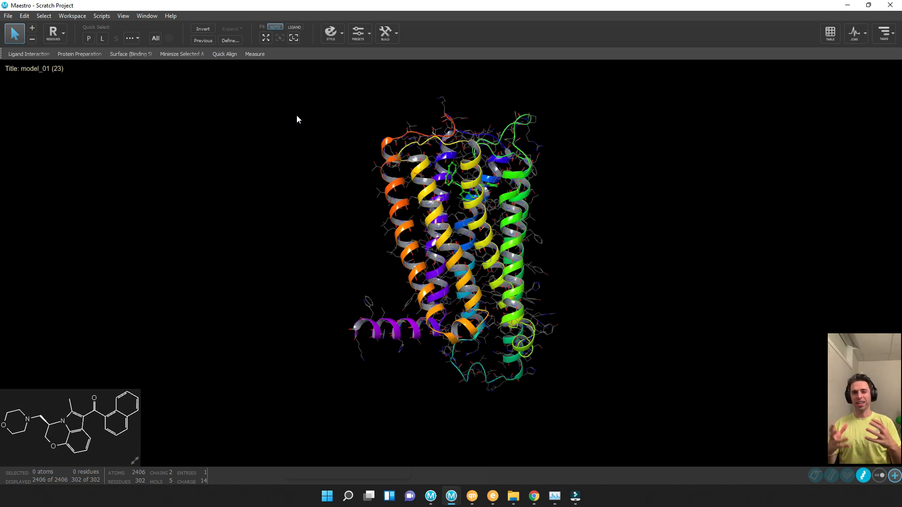
{"action": "left_click", "coordinate": [885, 42]}
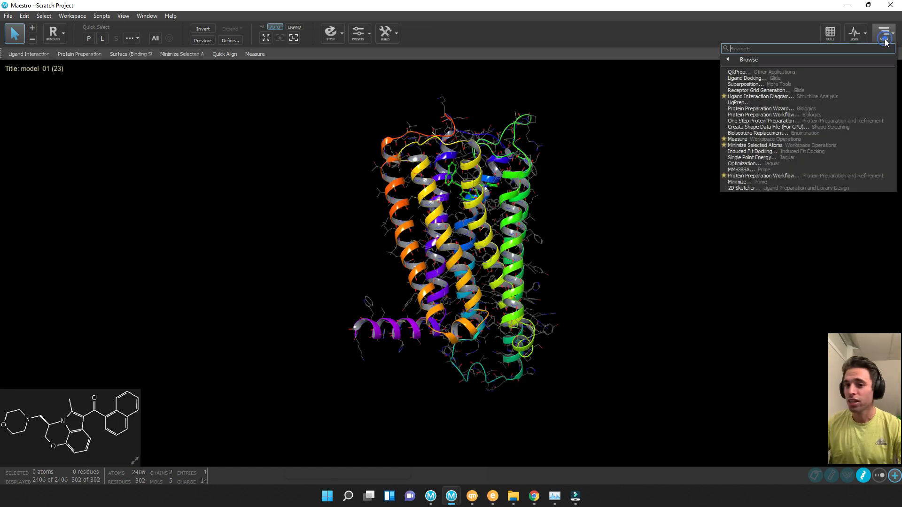
{"action": "left_click", "coordinate": [796, 49]}
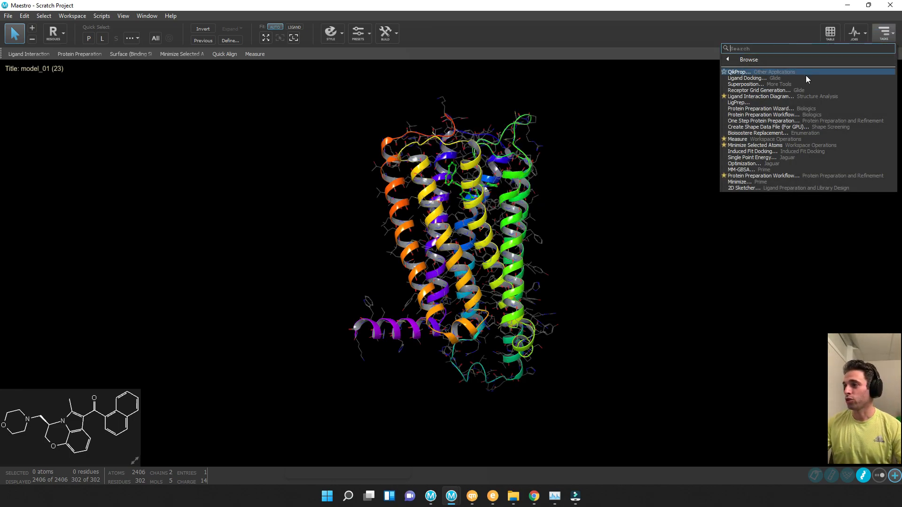
{"action": "left_click", "coordinate": [805, 108]}
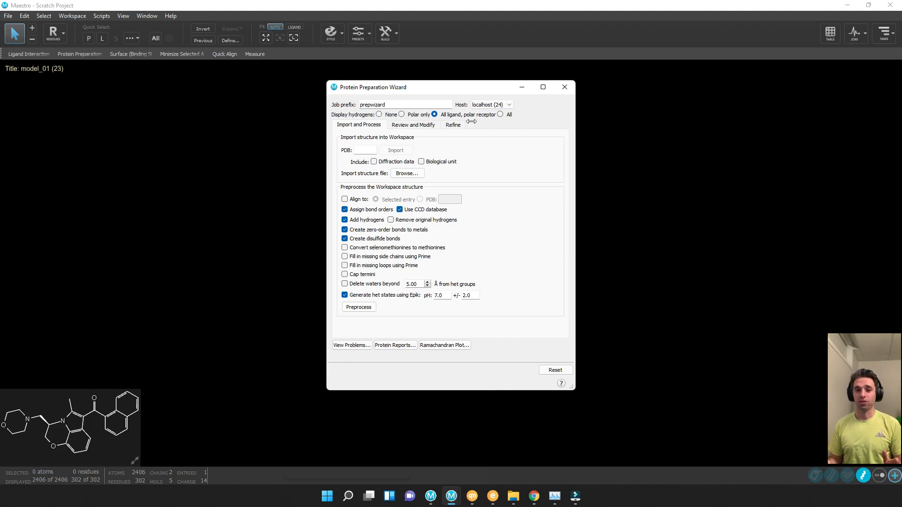
{"action": "left_click", "coordinate": [453, 125]}
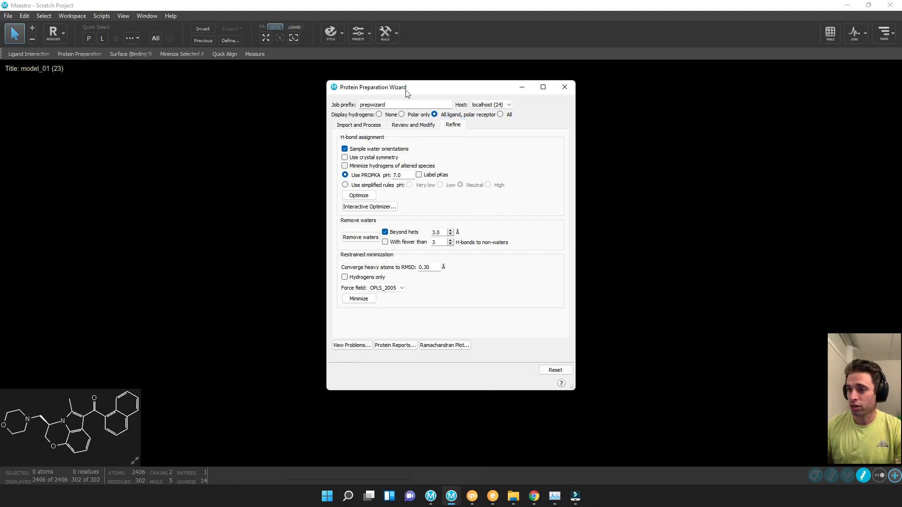
Step: Run the H-bond assignment optimization using PROPKA at pH 7.0, and place the preparation wizard beside the receptor
{"action": "left_click_drag", "start_coordinate": [408, 89], "coordinate": [656, 83]}
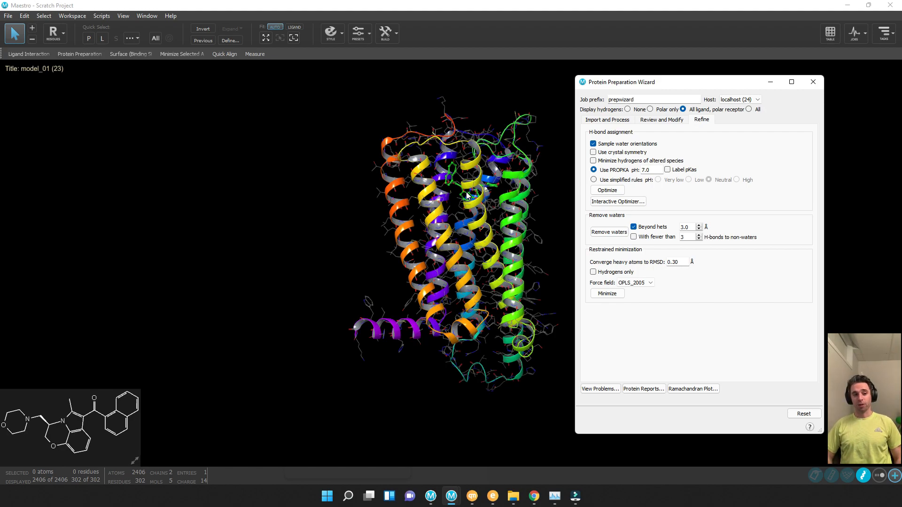
{"action": "left_click", "coordinate": [607, 191]}
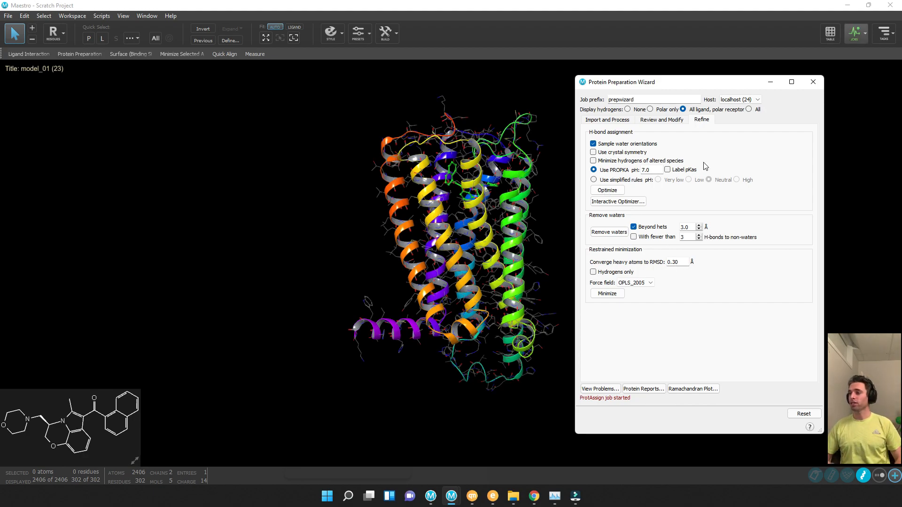
{"action": "left_click", "coordinate": [864, 32]}
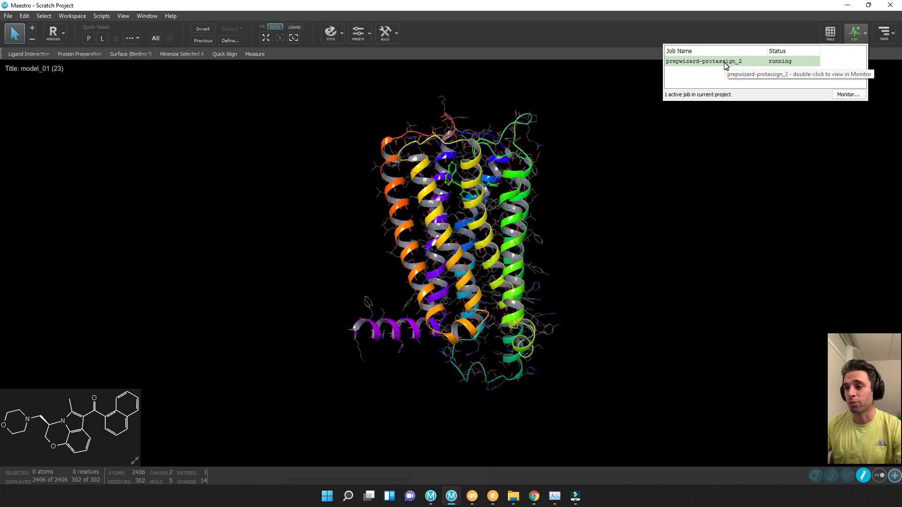
{"action": "left_click", "coordinate": [451, 497]}
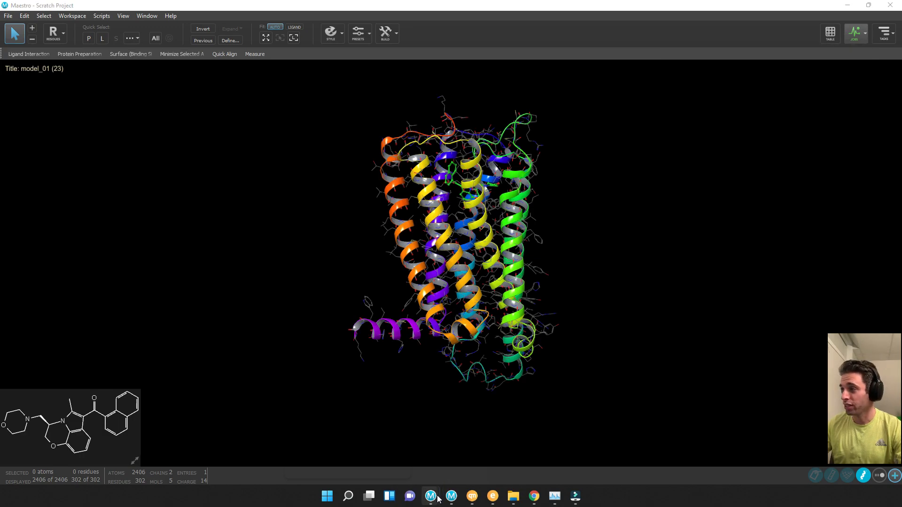
{"action": "mouse_move", "coordinate": [451, 497]}
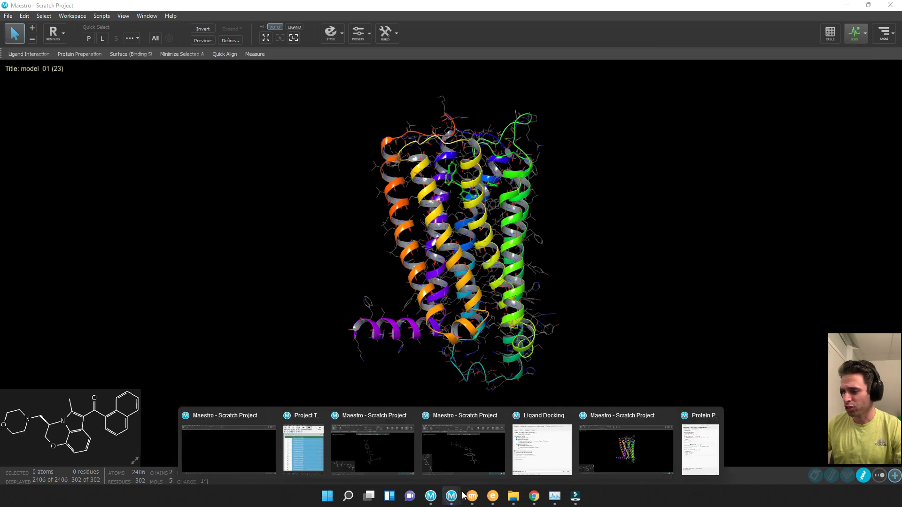
{"action": "left_click", "coordinate": [695, 459]}
{"action": "left_click_drag", "start_coordinate": [709, 76], "coordinate": [753, 71]}
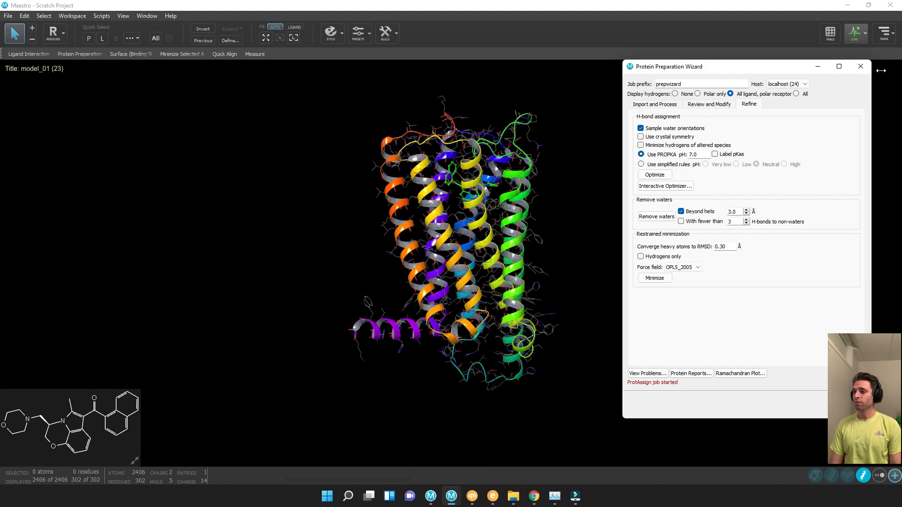
Step: Check the hydrogen-bond optimization job's status and log in the job Monitor, then put the Monitor away
{"action": "left_click", "coordinate": [865, 36]}
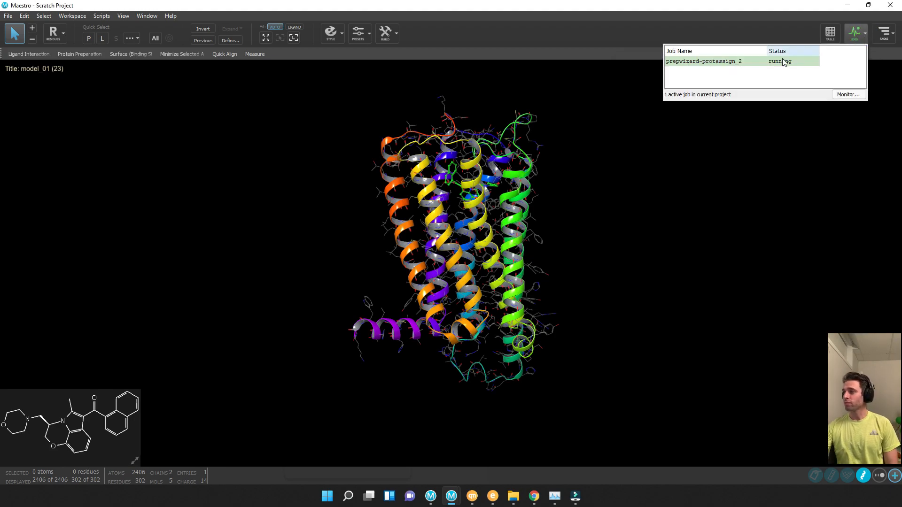
{"action": "double_click", "coordinate": [746, 63]}
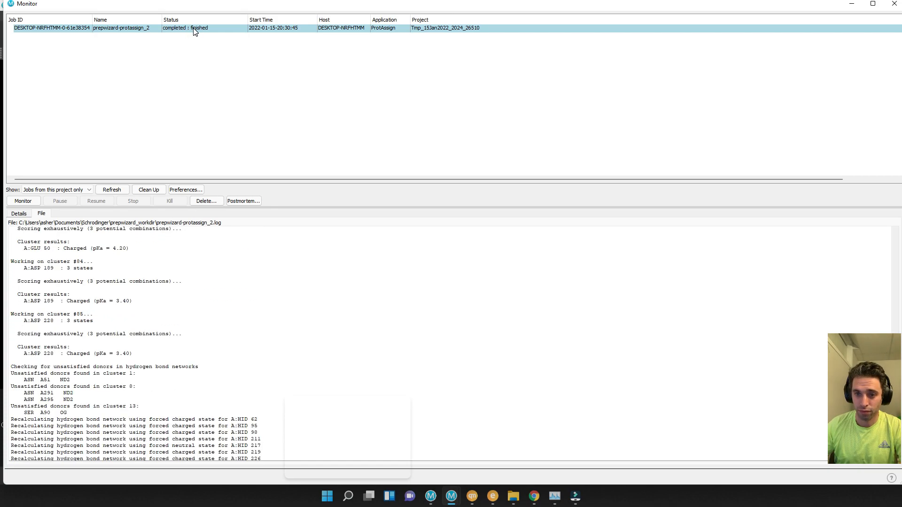
{"action": "left_click", "coordinate": [871, 7]}
{"action": "left_click", "coordinate": [852, 4]}
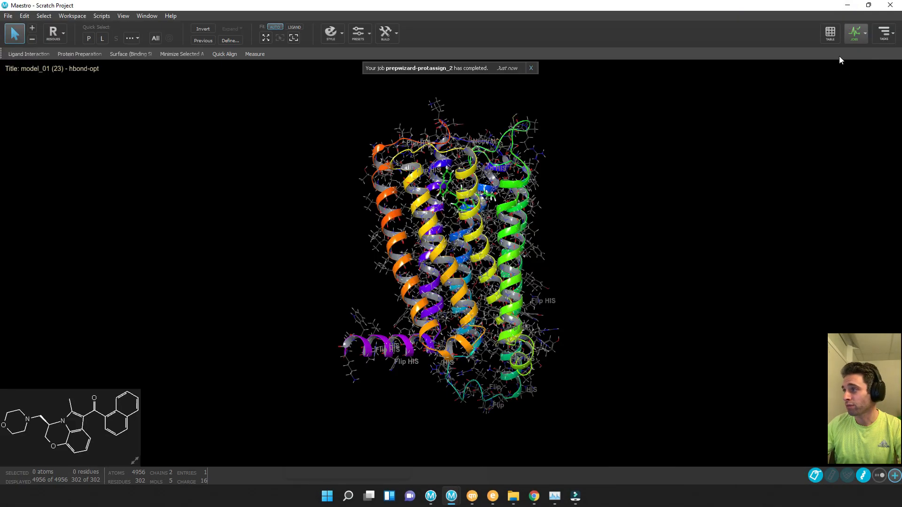
Step: Compare the original and hydrogen-bond-optimized entries in the Project Table, and place the table beside the receptor
{"action": "left_click", "coordinate": [830, 33]}
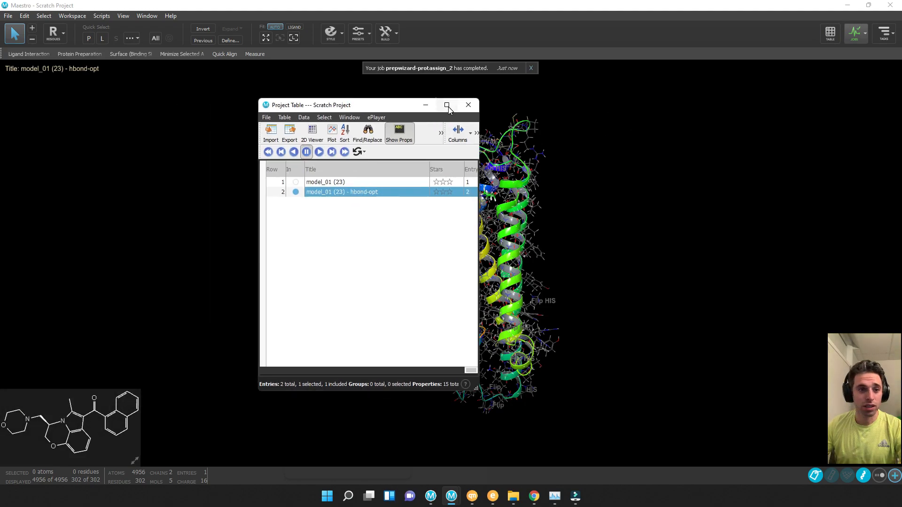
{"action": "left_click", "coordinate": [447, 105]}
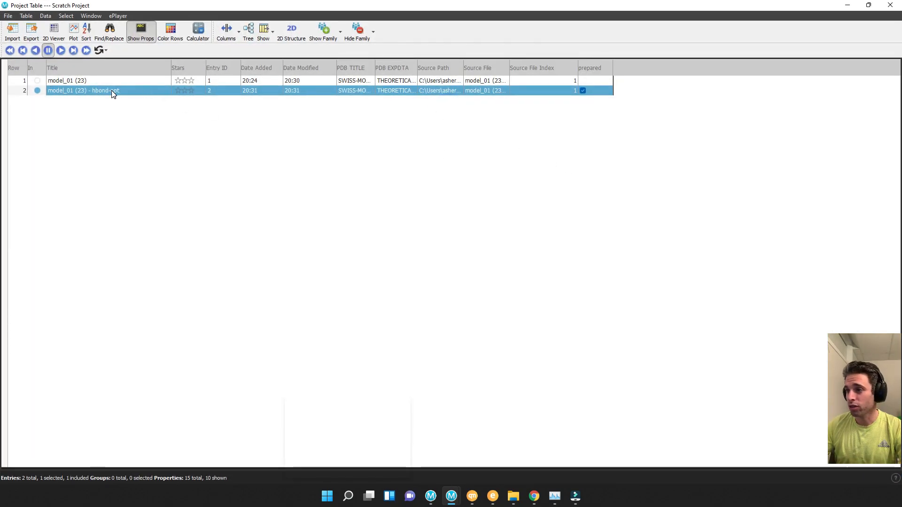
{"action": "left_click", "coordinate": [69, 80]}
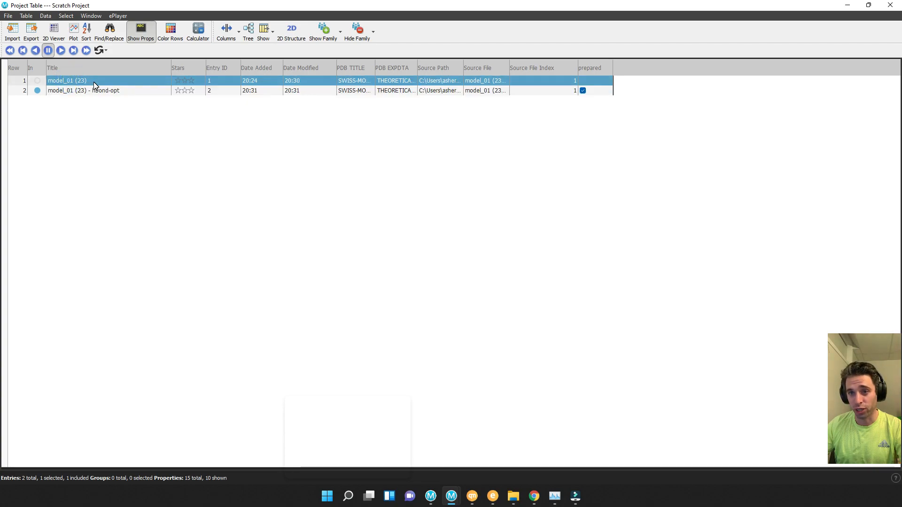
{"action": "left_click", "coordinate": [95, 91]}
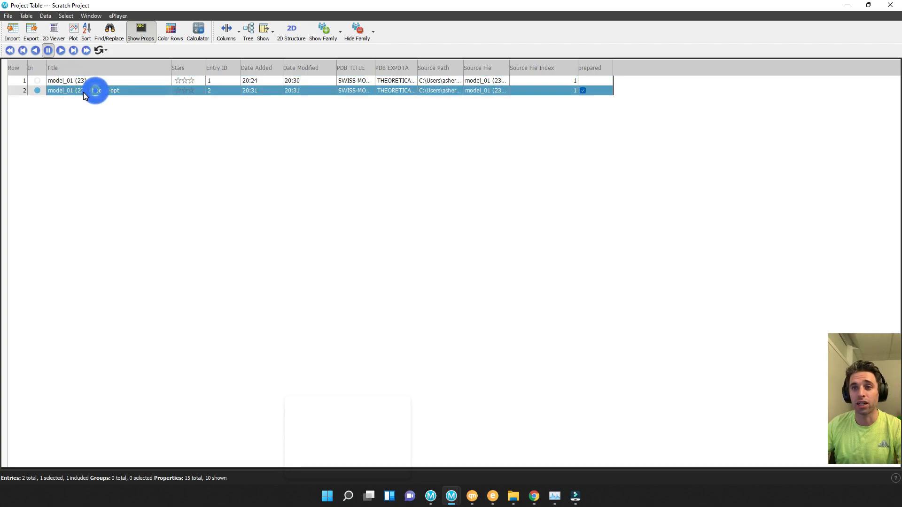
{"action": "left_click", "coordinate": [869, 5]}
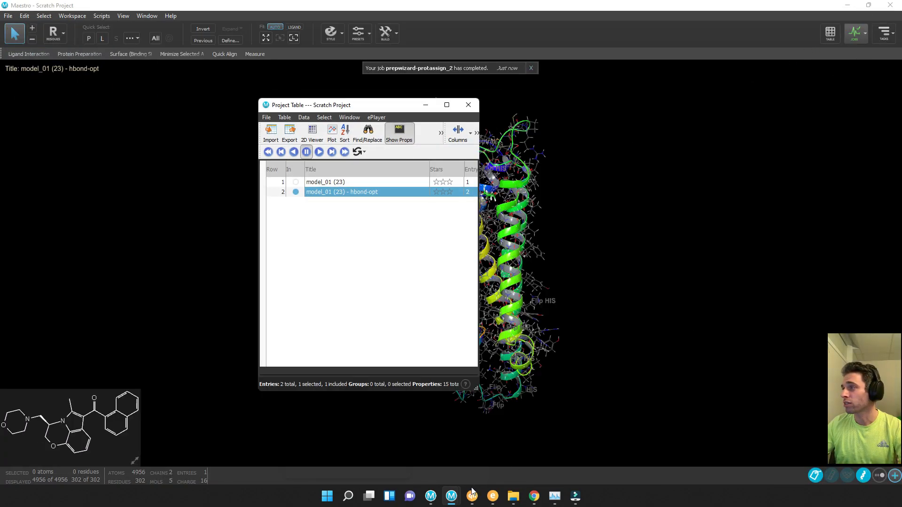
{"action": "left_click", "coordinate": [455, 499]}
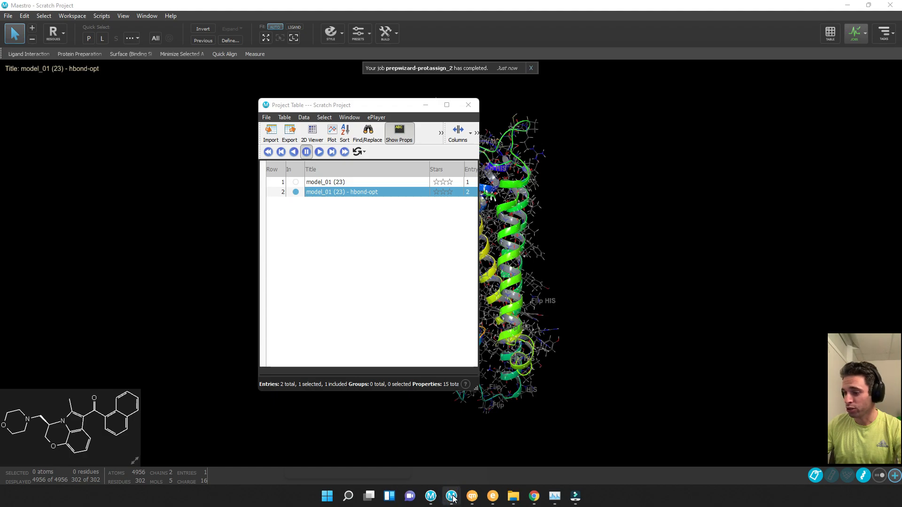
{"action": "mouse_move", "coordinate": [452, 496]}
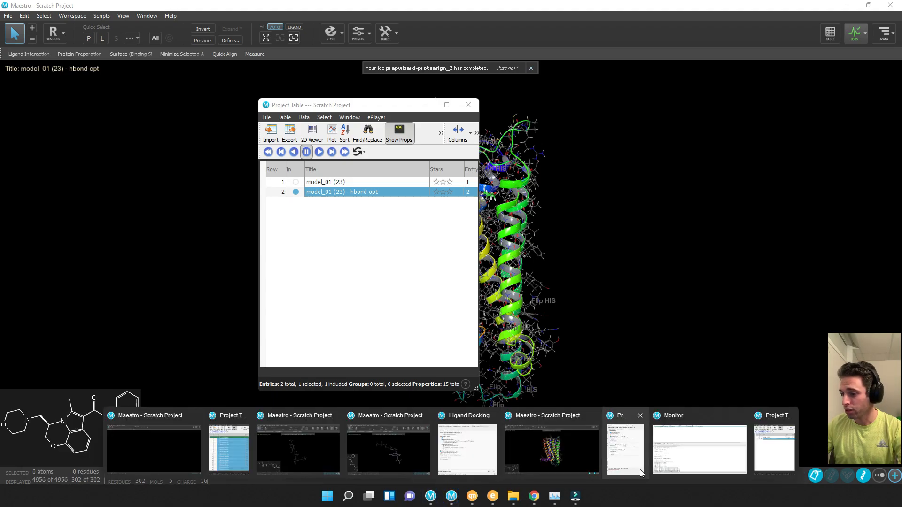
{"action": "left_click", "coordinate": [763, 454]}
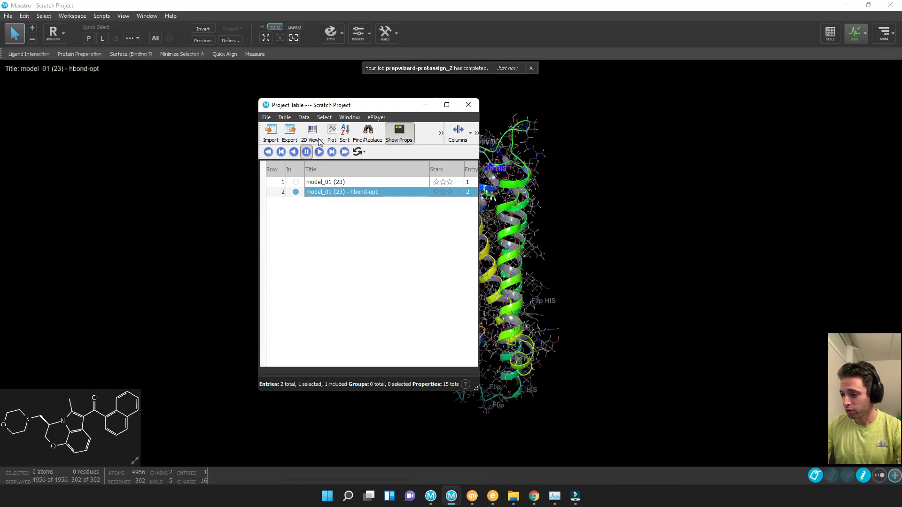
{"action": "left_click_drag", "start_coordinate": [328, 108], "coordinate": [146, 80]}
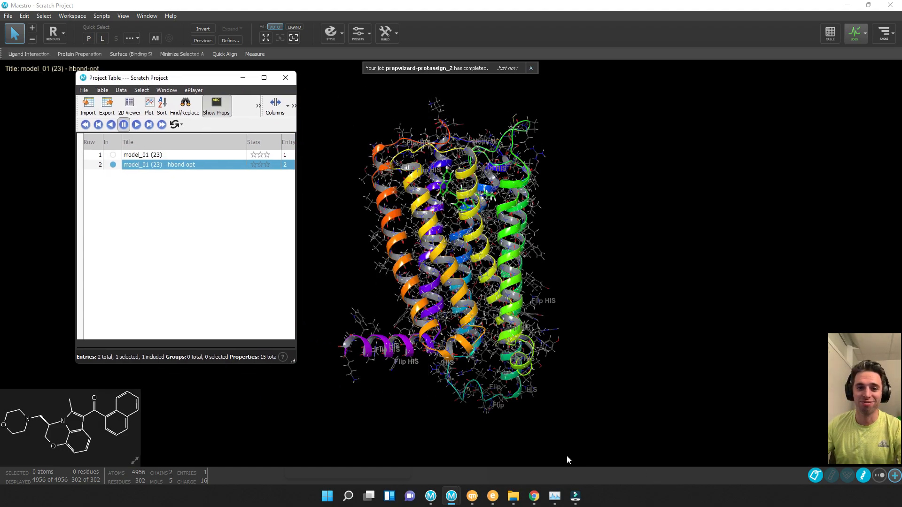
Step: Bring back the Protein Preparation Wizard and run the restrained minimization with the OPLS4 force field and 0.30 Å heavy-atom RMSD
{"action": "mouse_move", "coordinate": [451, 496]}
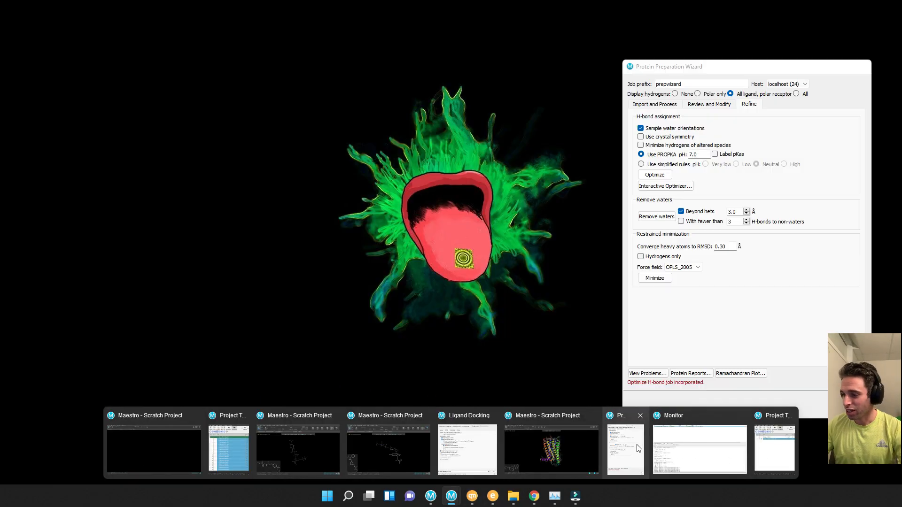
{"action": "left_click", "coordinate": [639, 448]}
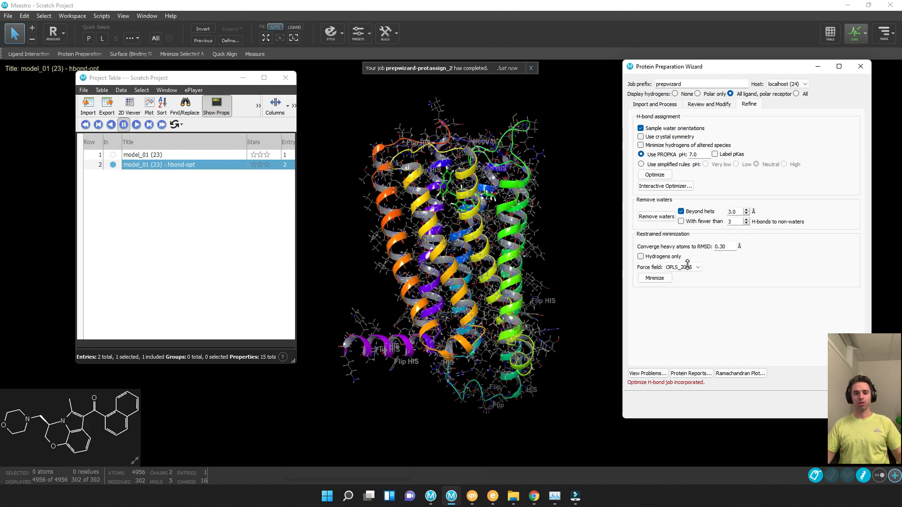
{"action": "left_click", "coordinate": [684, 267]}
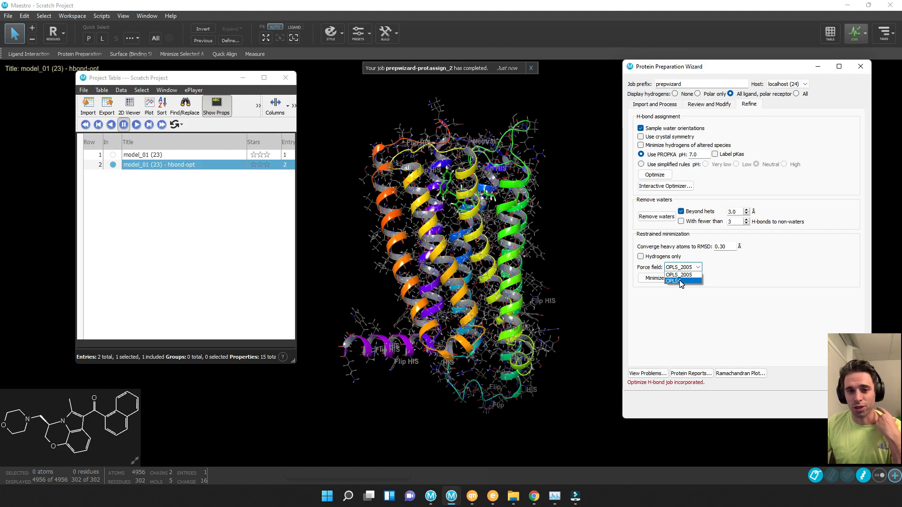
{"action": "left_click", "coordinate": [680, 281]}
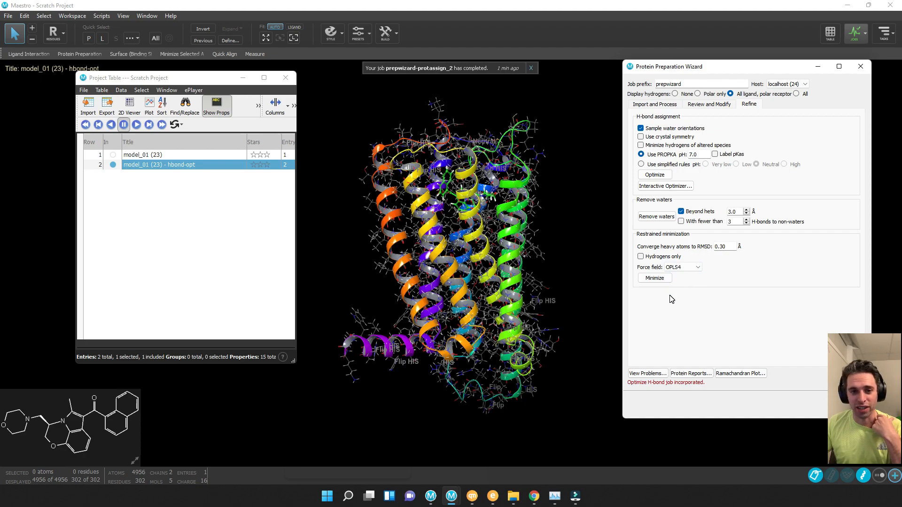
{"action": "left_click", "coordinate": [650, 279]}
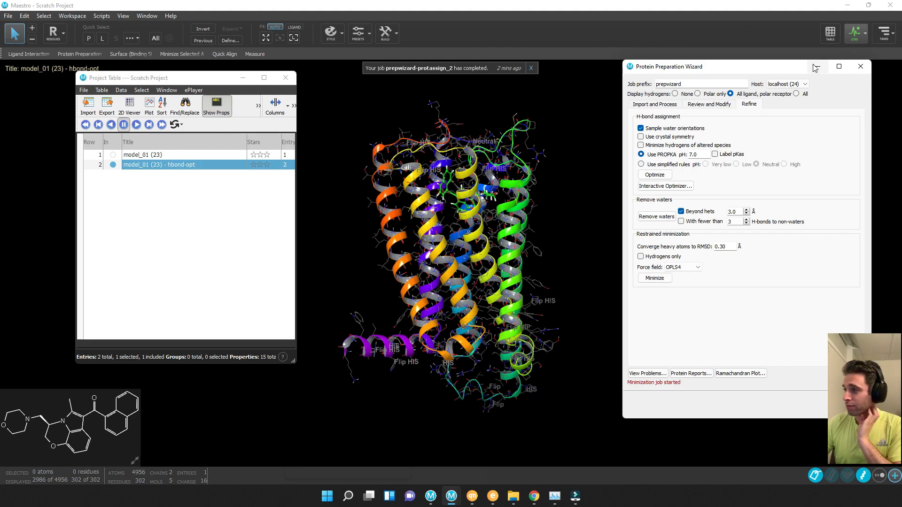
Step: Check the restrained minimization job's status and final energy report in the job Monitor
{"action": "left_click", "coordinate": [863, 34]}
{"action": "double_click", "coordinate": [726, 76]}
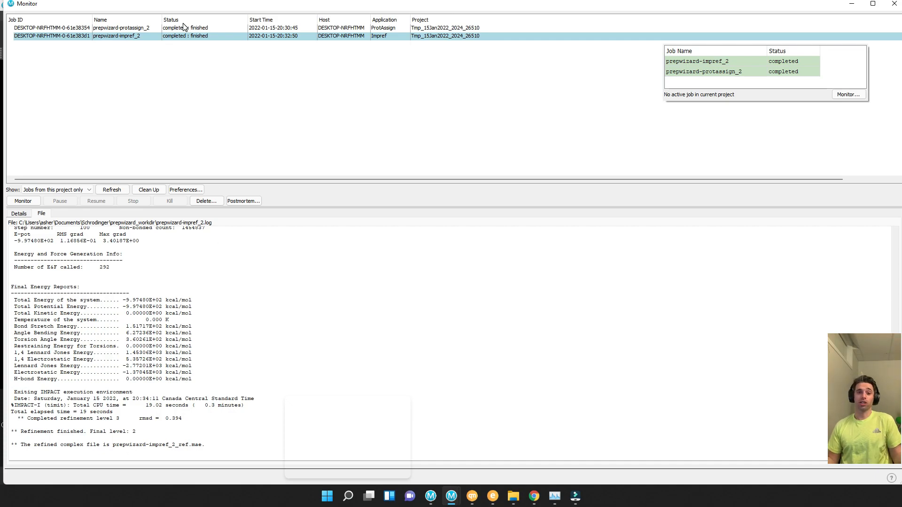
{"action": "left_click", "coordinate": [851, 4]}
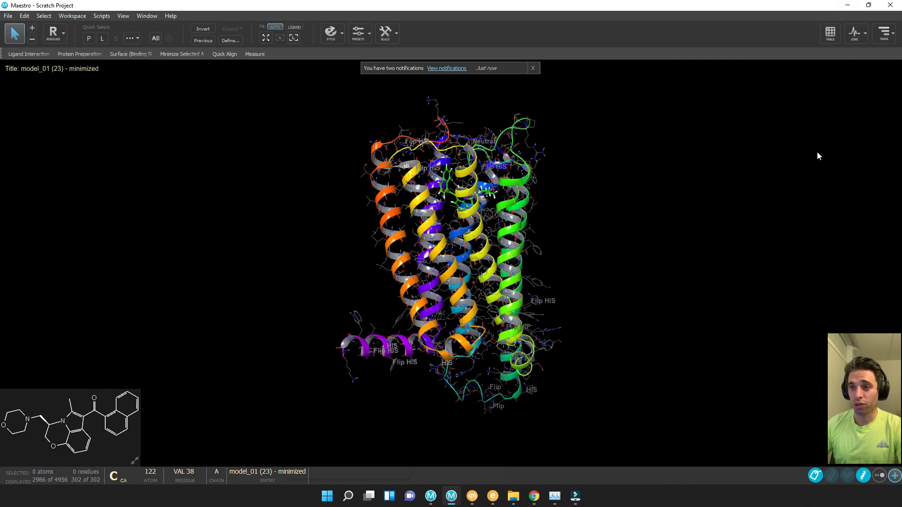
Step: Show the Project Table clear of the receptor and include the original model_01 (23) entry together with the minimized one
{"action": "left_click", "coordinate": [831, 37]}
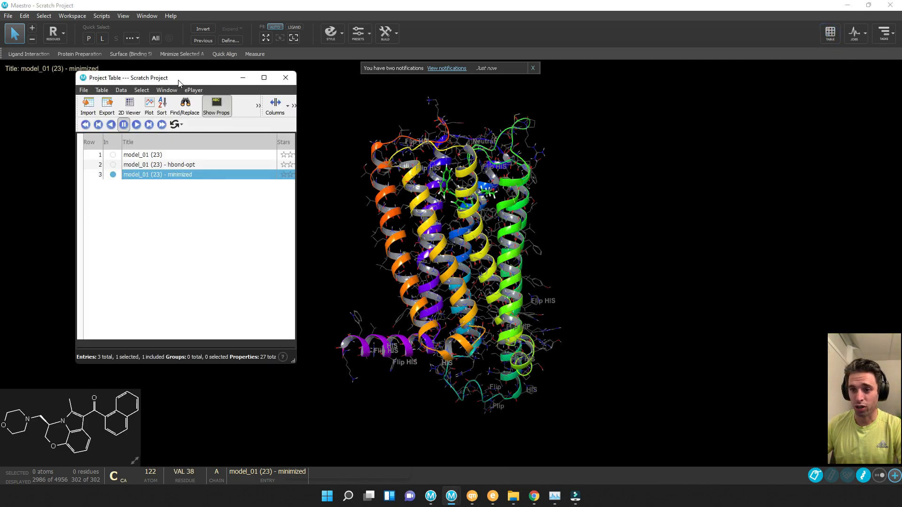
{"action": "left_click_drag", "start_coordinate": [178, 81], "coordinate": [127, 81]}
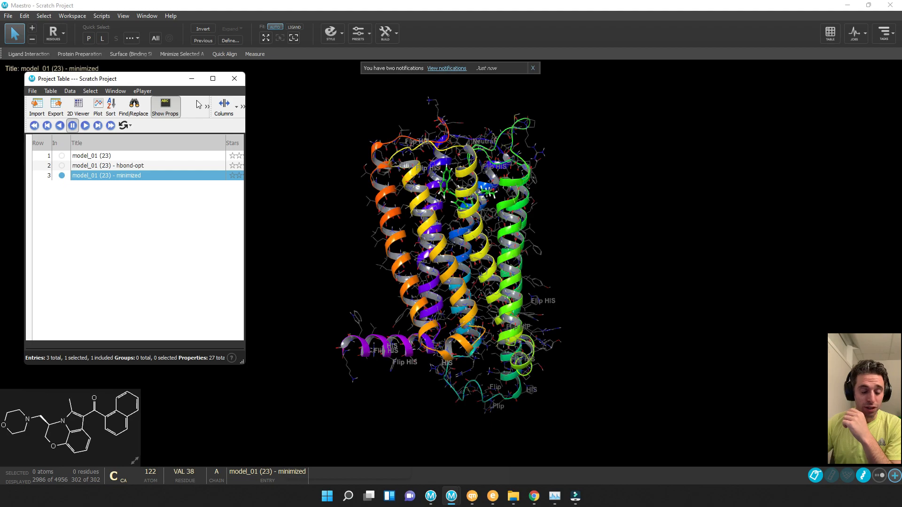
{"action": "key", "text": "ctrl+t"}
{"action": "left_click", "coordinate": [833, 35]}
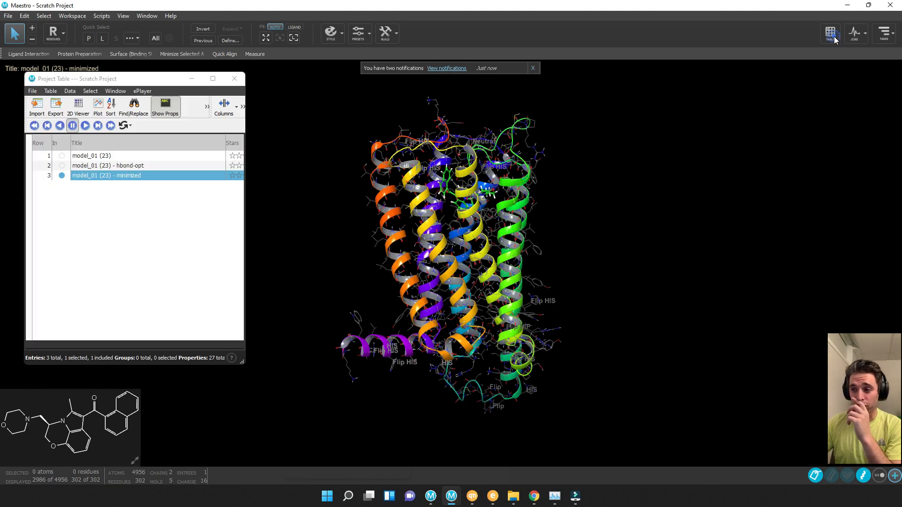
{"action": "left_click", "coordinate": [62, 155]}
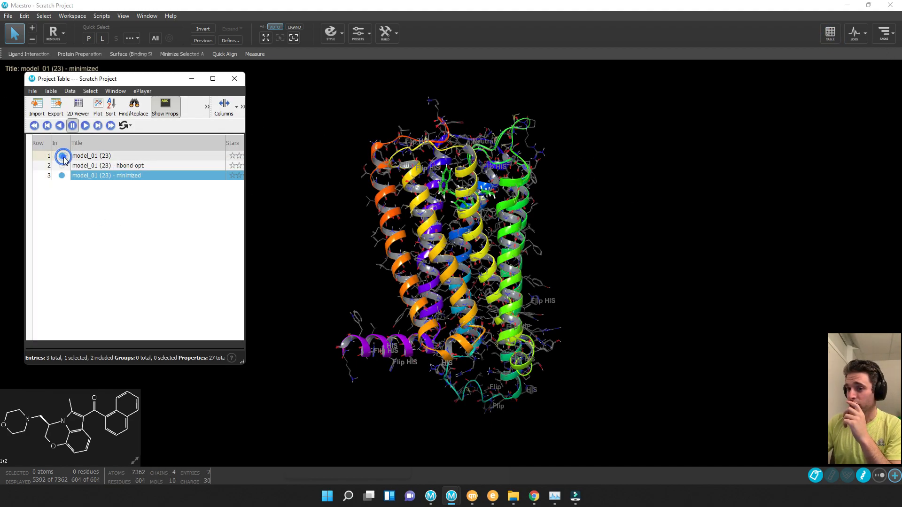
Step: Examine how the ligand and surrounding binding-pocket residues differ between the overlaid original and minimized structures
{"action": "left_click", "coordinate": [293, 38]}
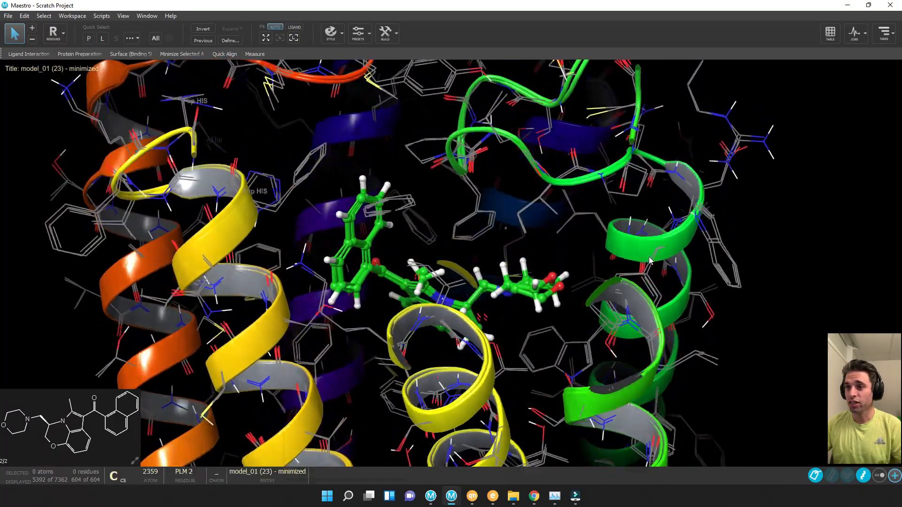
{"action": "mouse_move", "coordinate": [651, 261]}
{"action": "middle_mouse_down"}
{"action": "mouse_move", "coordinate": [650, 246]}
{"action": "mouse_move", "coordinate": [664, 245]}
{"action": "mouse_move", "coordinate": [639, 256]}
{"action": "mouse_move", "coordinate": [658, 266]}
{"action": "mouse_move", "coordinate": [648, 254]}
{"action": "middle_mouse_up"}
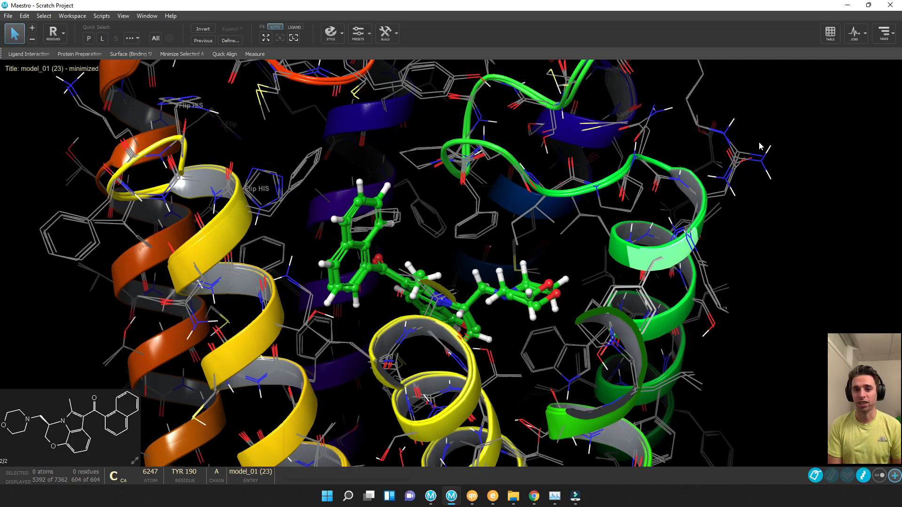
{"action": "mouse_move", "coordinate": [804, 315]}
{"action": "middle_mouse_down"}
{"action": "mouse_move", "coordinate": [761, 309]}
{"action": "mouse_move", "coordinate": [804, 317]}
{"action": "mouse_move", "coordinate": [805, 310]}
{"action": "middle_mouse_up"}
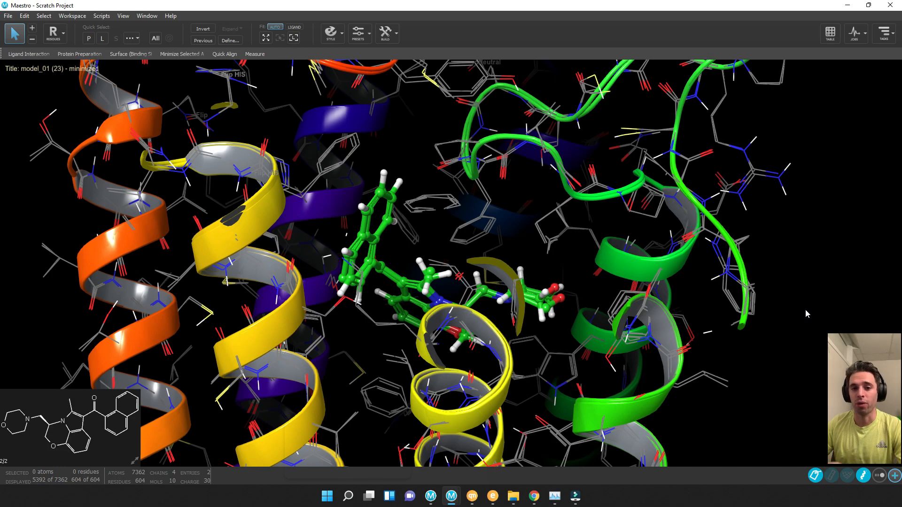
{"action": "middle_click_drag", "start_coordinate": [806, 309], "coordinate": [800, 303]}
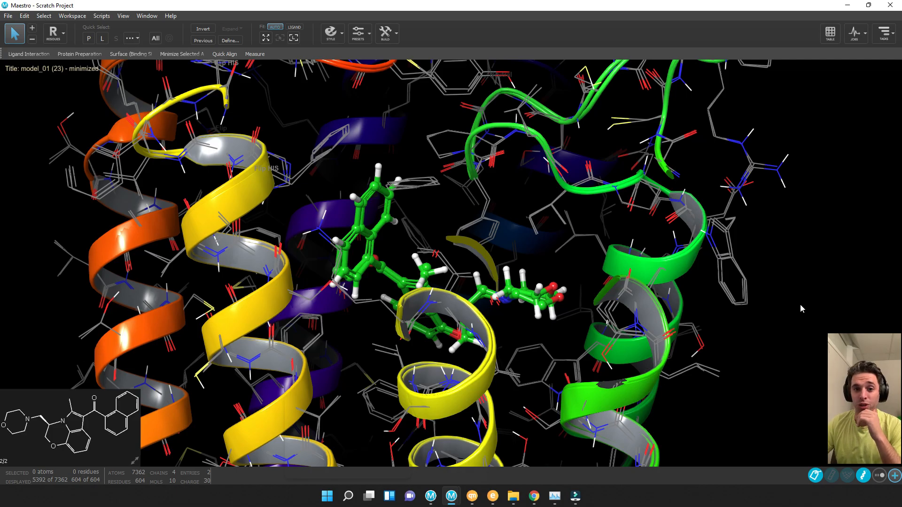
{"action": "mouse_move", "coordinate": [801, 309]}
{"action": "middle_mouse_down"}
{"action": "mouse_move", "coordinate": [805, 320]}
{"action": "mouse_move", "coordinate": [804, 298]}
{"action": "mouse_move", "coordinate": [784, 297]}
{"action": "mouse_move", "coordinate": [813, 308]}
{"action": "mouse_move", "coordinate": [806, 326]}
{"action": "mouse_move", "coordinate": [808, 310]}
{"action": "mouse_move", "coordinate": [798, 306]}
{"action": "mouse_move", "coordinate": [805, 299]}
{"action": "middle_mouse_up"}
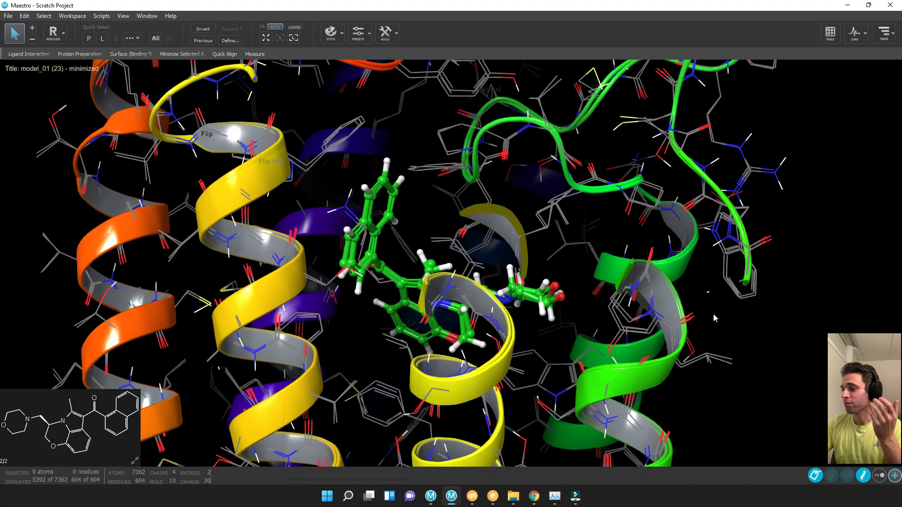
{"action": "right_click_drag", "start_coordinate": [729, 327], "coordinate": [737, 298]}
{"action": "scroll", "coordinate": [729, 307], "scroll_direction": "up", "scroll_amount": 5}
{"action": "middle_click_drag", "start_coordinate": [737, 298], "coordinate": [765, 332]}
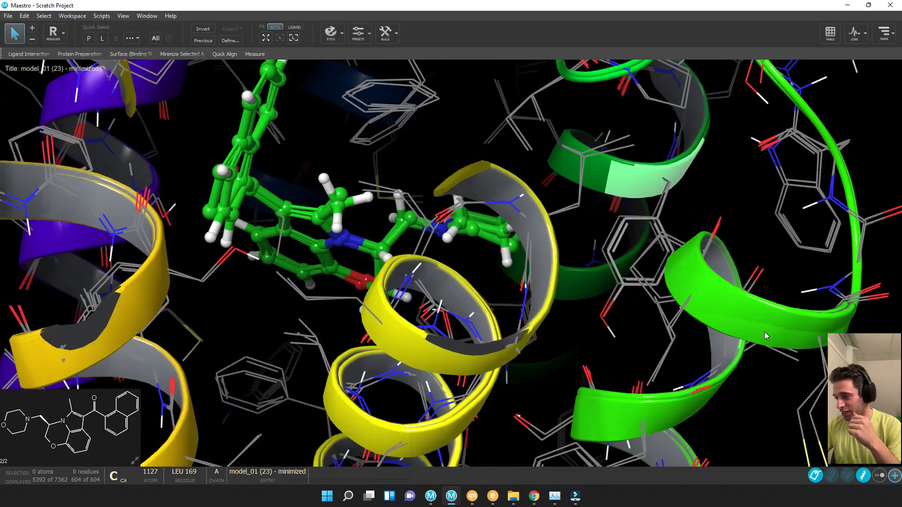
Step: Compare TYR 190 and the ligand between the overlaid structures, briefly isolating the minimized entry before including the original model_01 (23) again
{"action": "left_click", "coordinate": [659, 180]}
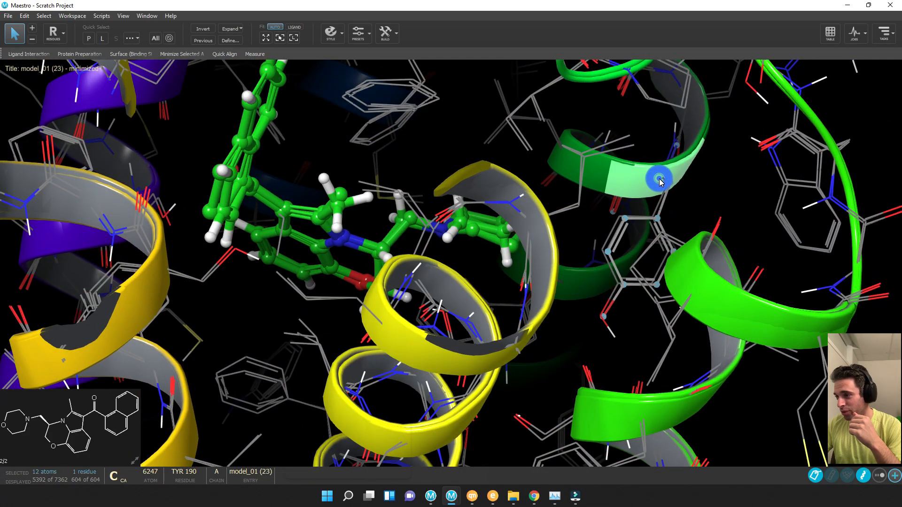
{"action": "middle_click_drag", "start_coordinate": [633, 306], "coordinate": [622, 299]}
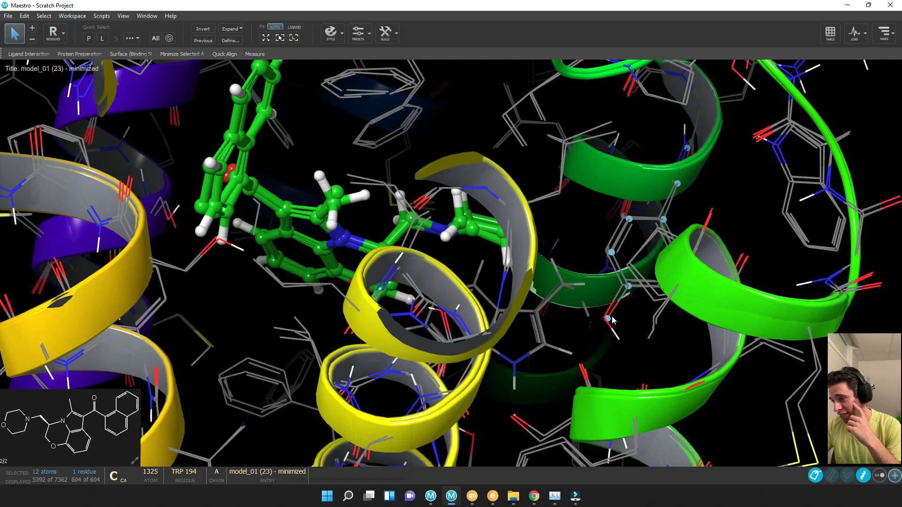
{"action": "left_click", "coordinate": [828, 41]}
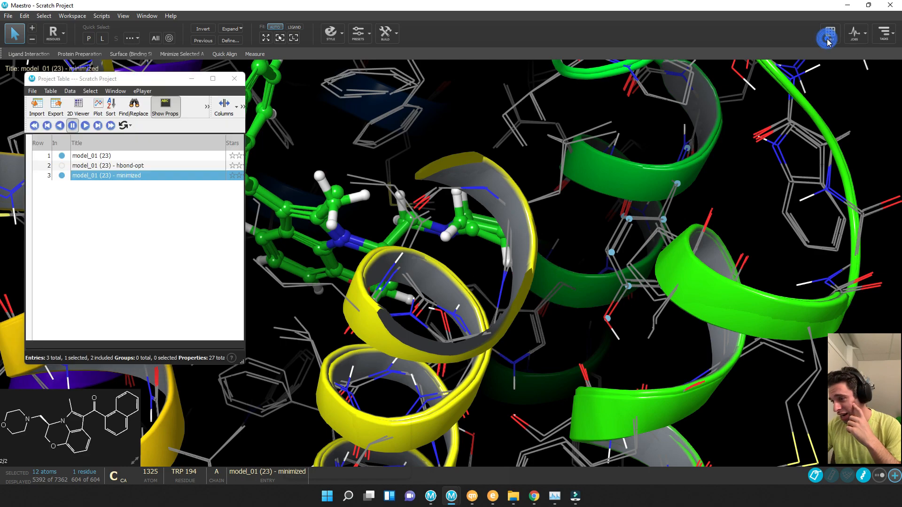
{"action": "left_click", "coordinate": [62, 175]}
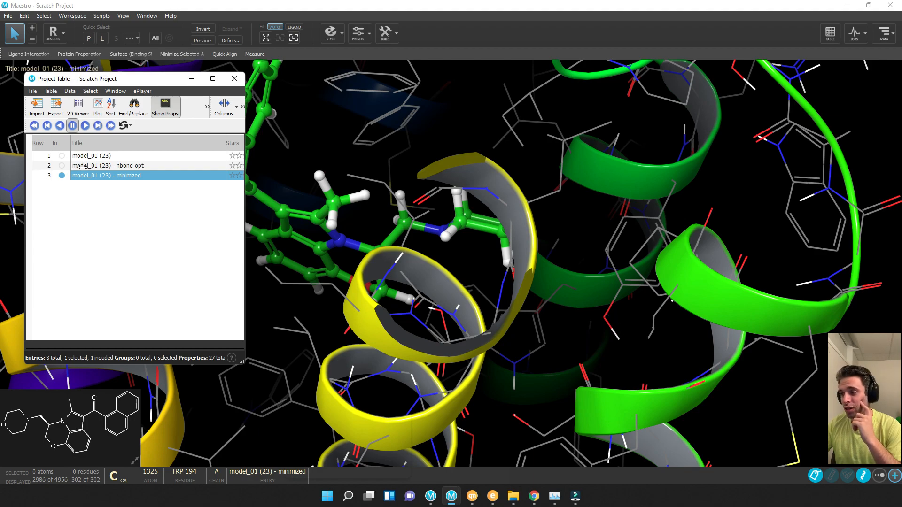
{"action": "left_click", "coordinate": [61, 156]}
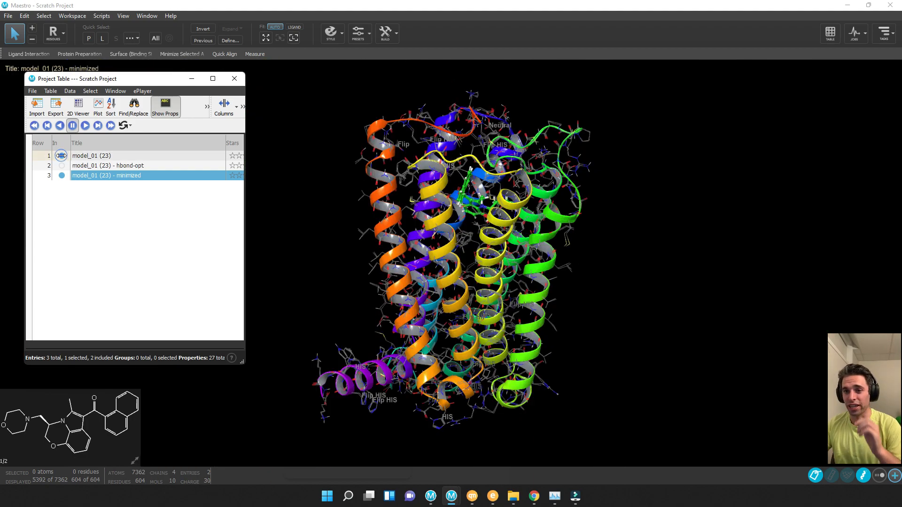
{"action": "left_click", "coordinate": [294, 38]}
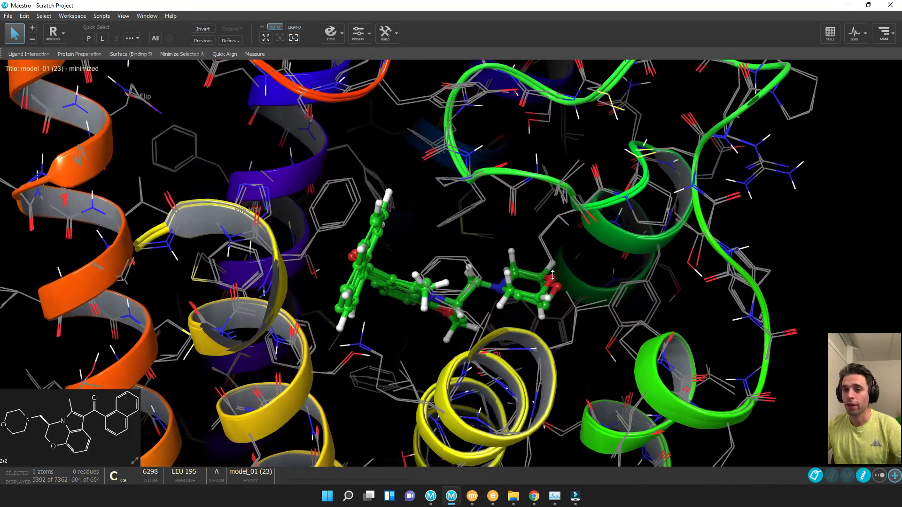
{"action": "middle_click_drag", "start_coordinate": [553, 277], "coordinate": [535, 244]}
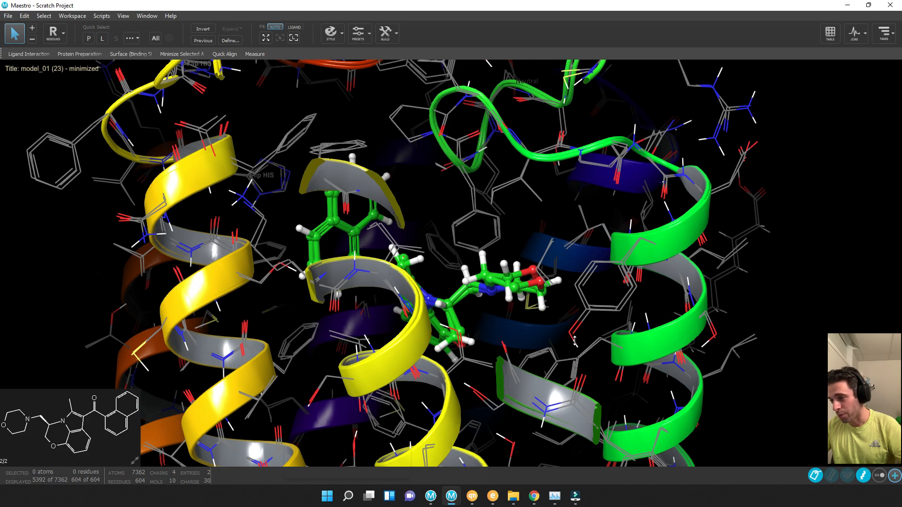
Step: Include only the model_01 (23) - minimized entry in the workspace, put the Project Table away and focus on the ligand
{"action": "left_click", "coordinate": [830, 33]}
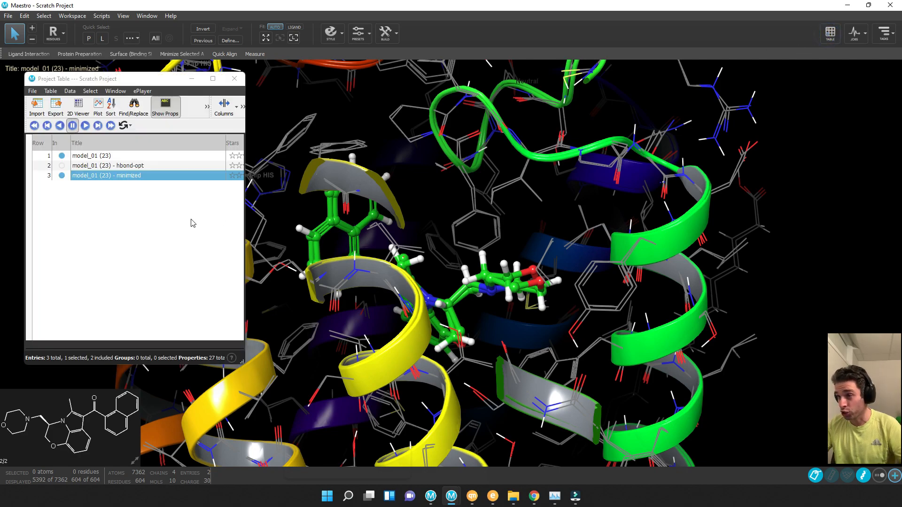
{"action": "left_click", "coordinate": [62, 176]}
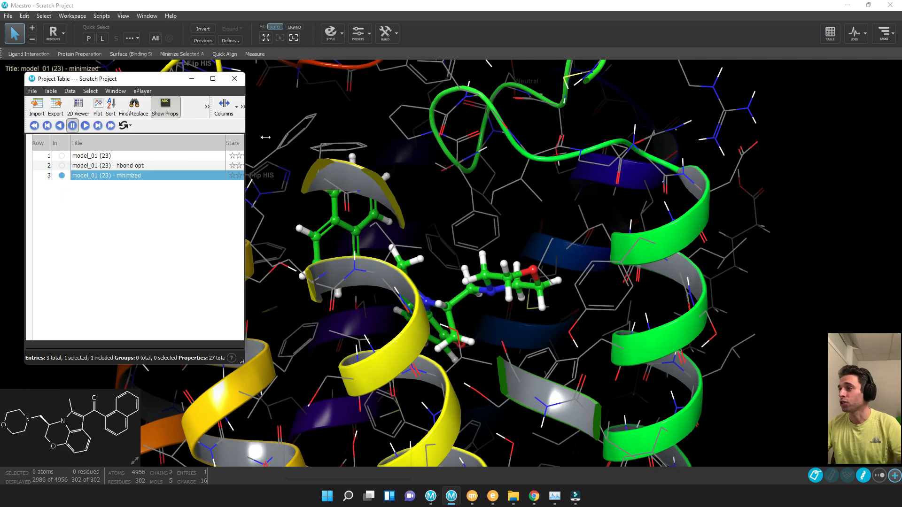
{"action": "left_click", "coordinate": [193, 82]}
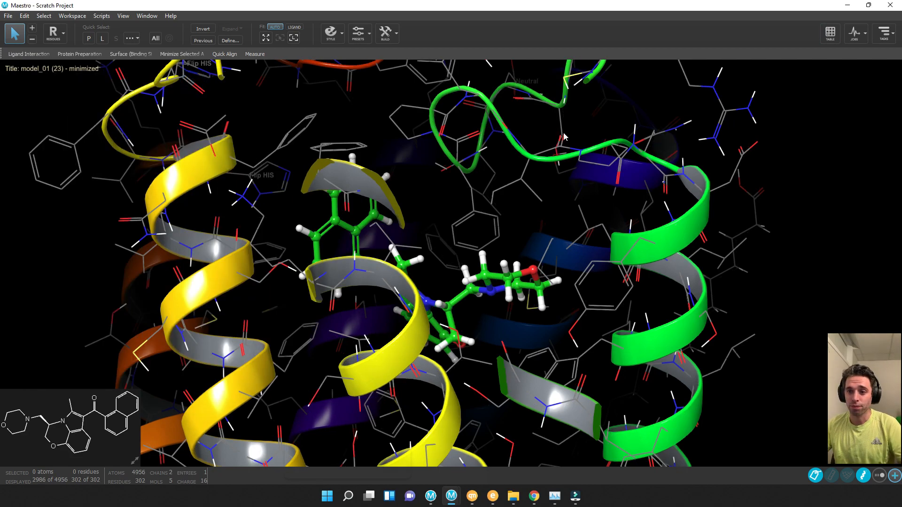
{"action": "left_click", "coordinate": [296, 37]}
{"action": "middle_click_drag", "start_coordinate": [839, 246], "coordinate": [834, 278]}
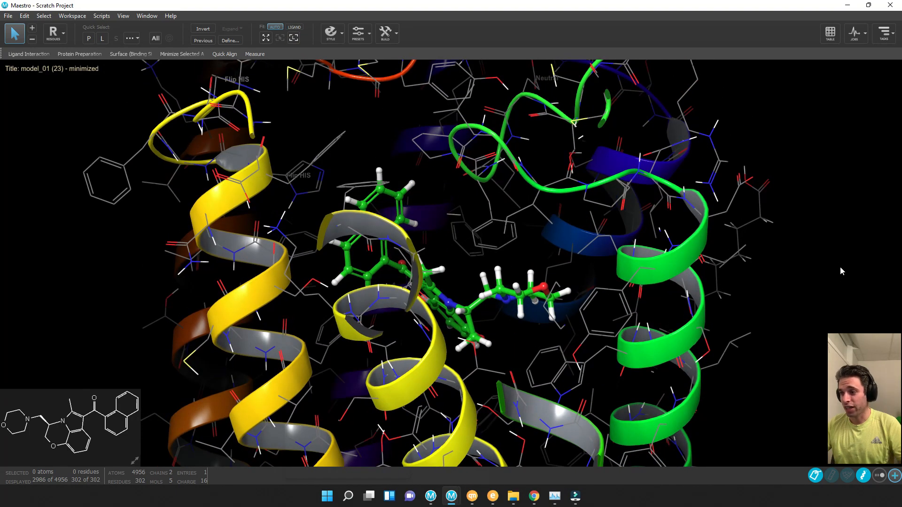